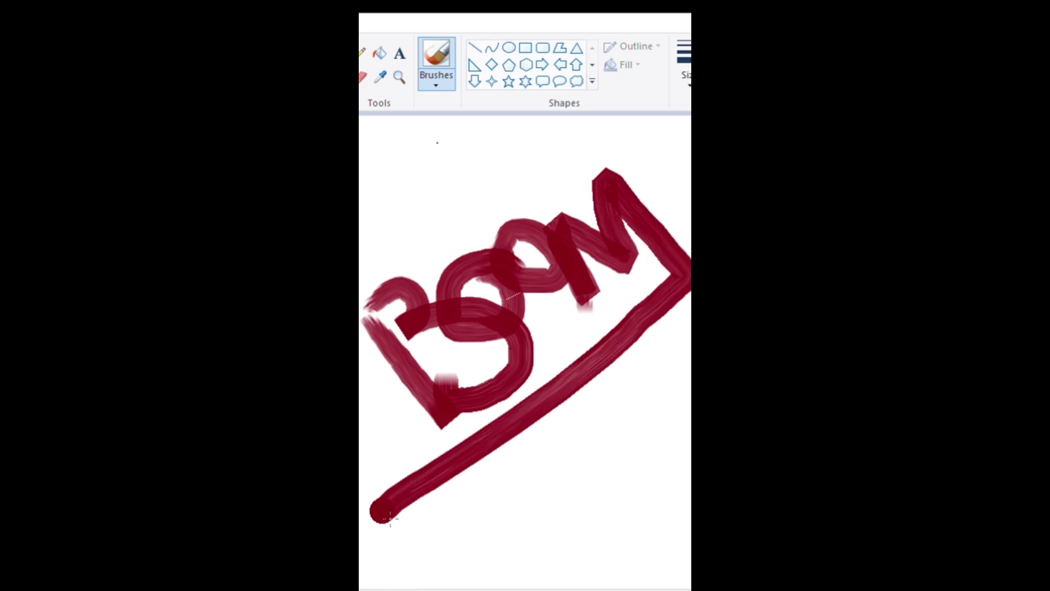
# - Try a short dark red brush dab below the underline of the BOOM lettering and undo it
pyautogui.moveTo(509, 488); pyautogui.dragTo(510, 481)
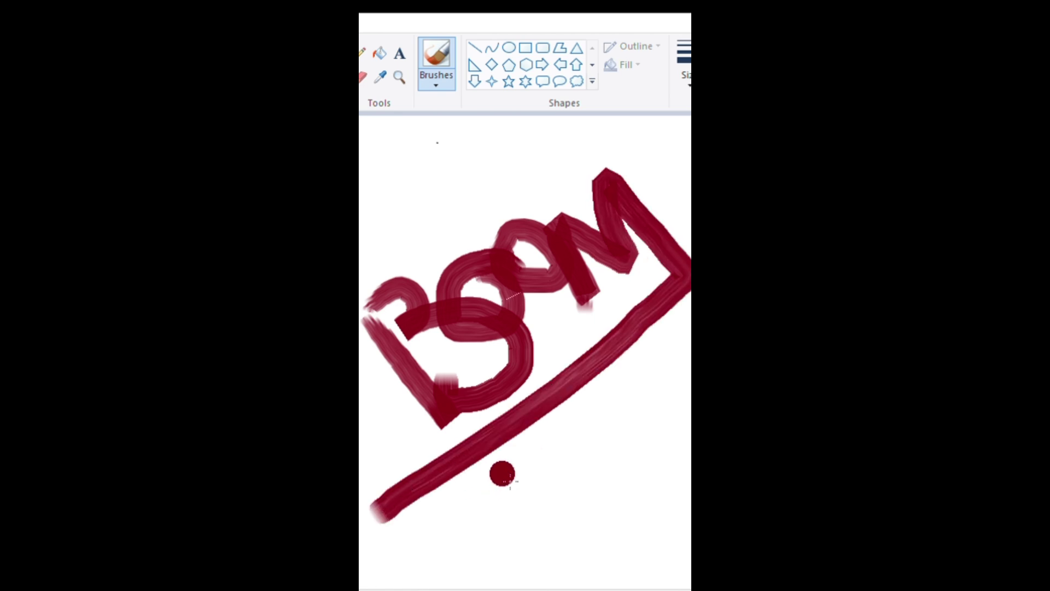
pyautogui.hotkey('ctrl', 'z')
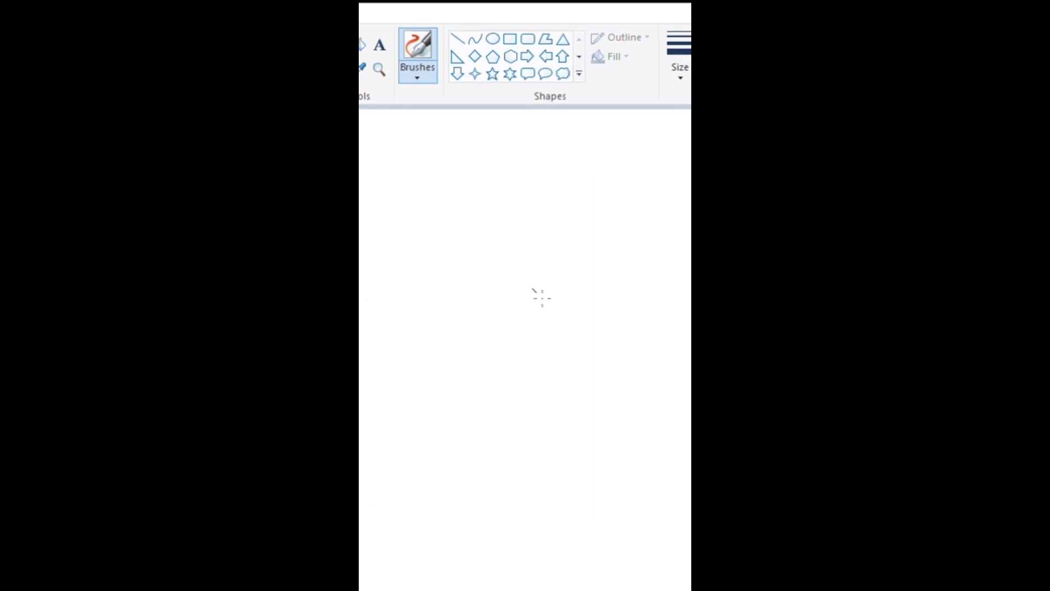
# - Brush a closed dark red rounded outline with a jagged notch at its top, fill it with golden yellow, and resume brushing at the notch
pyautogui.moveTo(530, 289)
pyautogui.mouseDown()
pyautogui.moveTo(580, 343)
pyautogui.moveTo(558, 392)
pyautogui.moveTo(488, 392)
pyautogui.mouseUp()
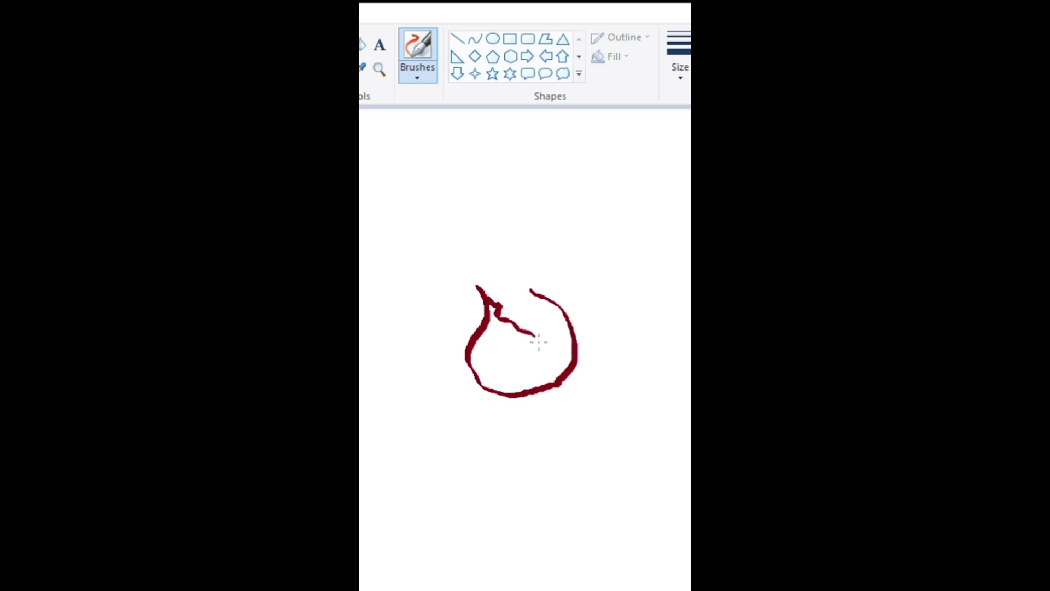
pyautogui.moveTo(535, 335); pyautogui.dragTo(530, 327)
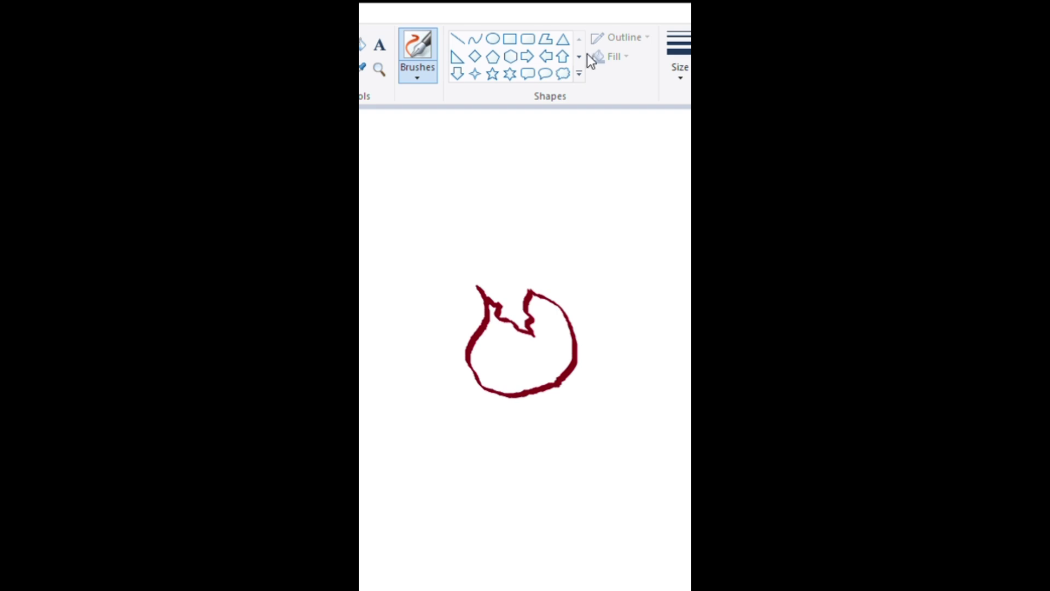
pyautogui.click(364, 45)
pyautogui.click(525, 365)
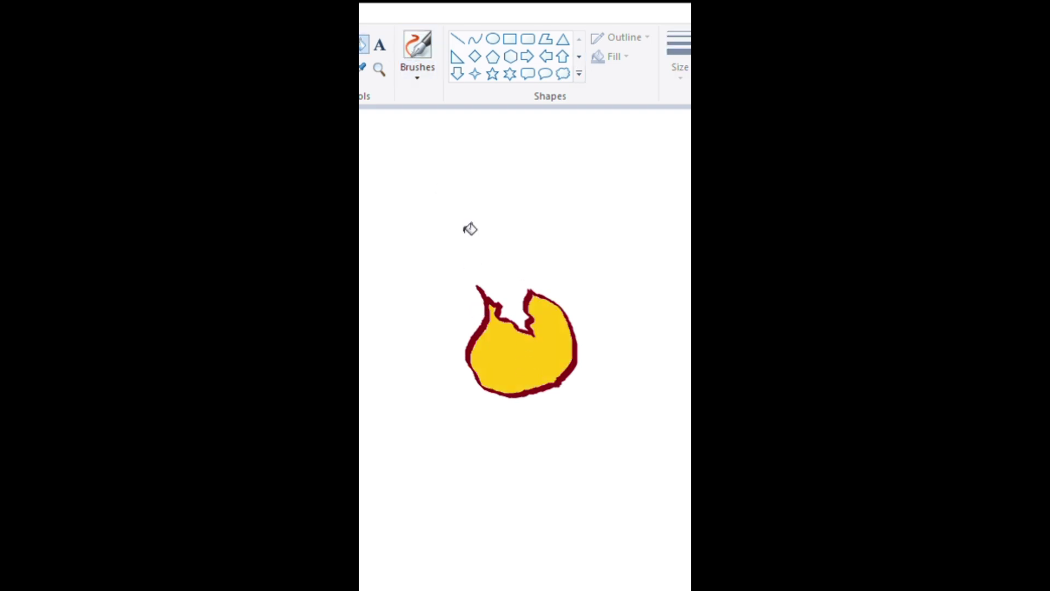
pyautogui.click(418, 55)
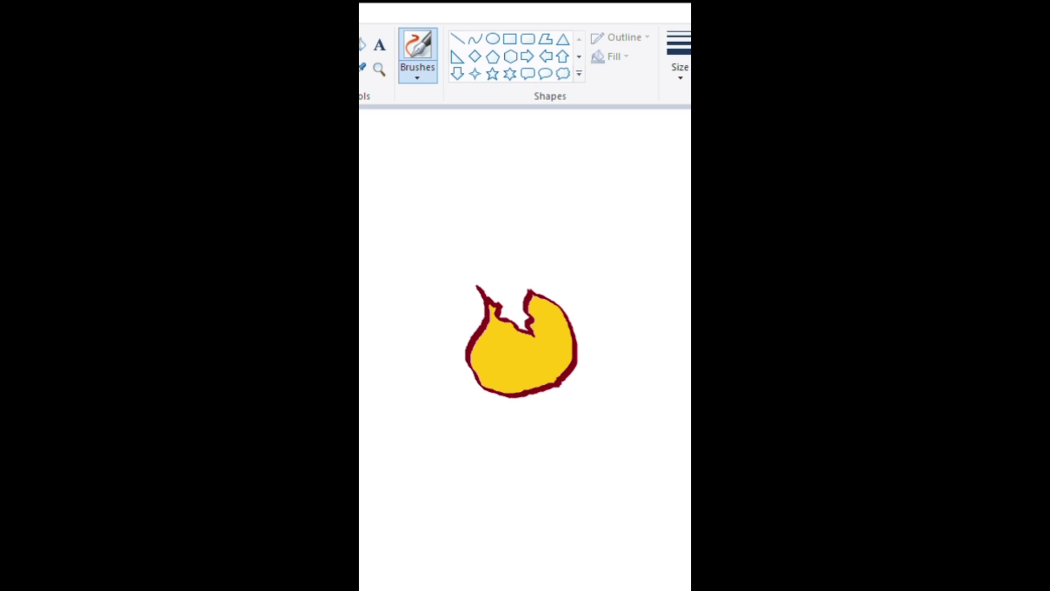
pyautogui.moveTo(524, 334)
pyautogui.mouseDown()
pyautogui.moveTo(502, 219)
pyautogui.moveTo(525, 247)
pyautogui.moveTo(535, 310)
pyautogui.moveTo(526, 319)
pyautogui.moveTo(514, 204)
pyautogui.moveTo(521, 305)
pyautogui.moveTo(508, 245)
pyautogui.moveTo(505, 314)
pyautogui.moveTo(478, 236)
pyautogui.moveTo(501, 331)
pyautogui.moveTo(488, 236)
pyautogui.moveTo(496, 267)
pyautogui.moveTo(473, 299)
pyautogui.moveTo(470, 237)
pyautogui.mouseUp()
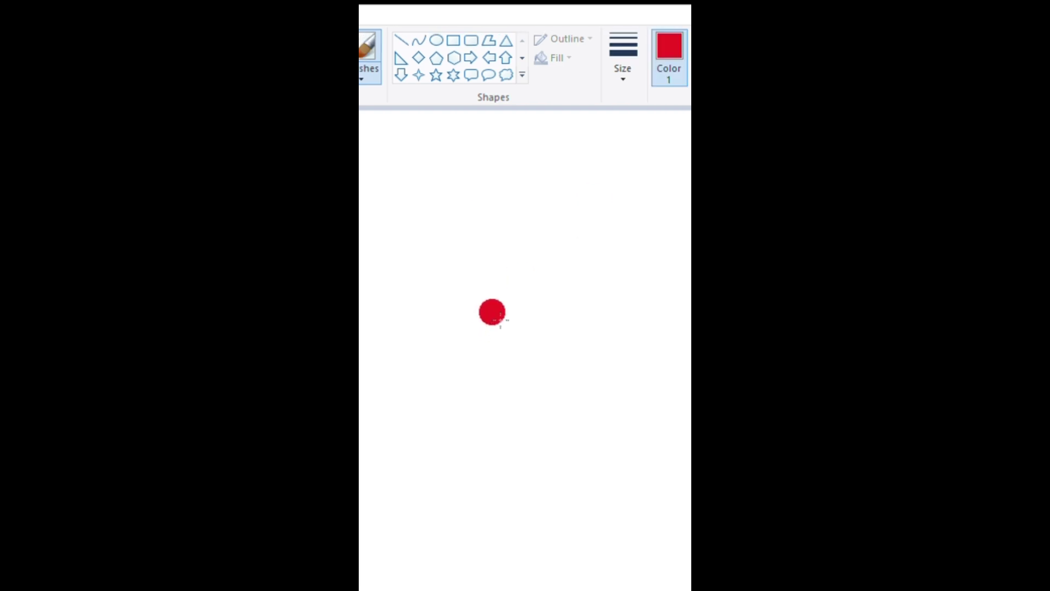
# - Paint a solid red apple body with broad brush strokes, leaving a slight dip at its top centre
pyautogui.moveTo(532, 315)
pyautogui.mouseDown()
pyautogui.moveTo(576, 325)
pyautogui.moveTo(597, 360)
pyautogui.moveTo(590, 422)
pyautogui.moveTo(558, 445)
pyautogui.moveTo(473, 439)
pyautogui.moveTo(454, 376)
pyautogui.moveTo(457, 343)
pyautogui.moveTo(478, 323)
pyautogui.moveTo(516, 319)
pyautogui.moveTo(561, 354)
pyautogui.moveTo(551, 421)
pyautogui.moveTo(557, 354)
pyautogui.moveTo(573, 392)
pyautogui.moveTo(505, 374)
pyautogui.moveTo(509, 415)
pyautogui.moveTo(541, 335)
pyautogui.moveTo(503, 340)
pyautogui.moveTo(515, 334)
pyautogui.moveTo(542, 366)
pyautogui.moveTo(539, 341)
pyautogui.moveTo(563, 371)
pyautogui.moveTo(558, 342)
pyautogui.moveTo(571, 337)
pyautogui.moveTo(588, 384)
pyautogui.moveTo(578, 344)
pyautogui.moveTo(557, 308)
pyautogui.mouseUp()
pyautogui.moveTo(584, 374)
pyautogui.mouseDown()
pyautogui.moveTo(575, 424)
pyautogui.moveTo(490, 433)
pyautogui.moveTo(472, 413)
pyautogui.moveTo(469, 337)
pyautogui.moveTo(495, 333)
pyautogui.moveTo(488, 390)
pyautogui.moveTo(519, 370)
pyautogui.moveTo(509, 356)
pyautogui.moveTo(499, 364)
pyautogui.moveTo(552, 388)
pyautogui.mouseUp()
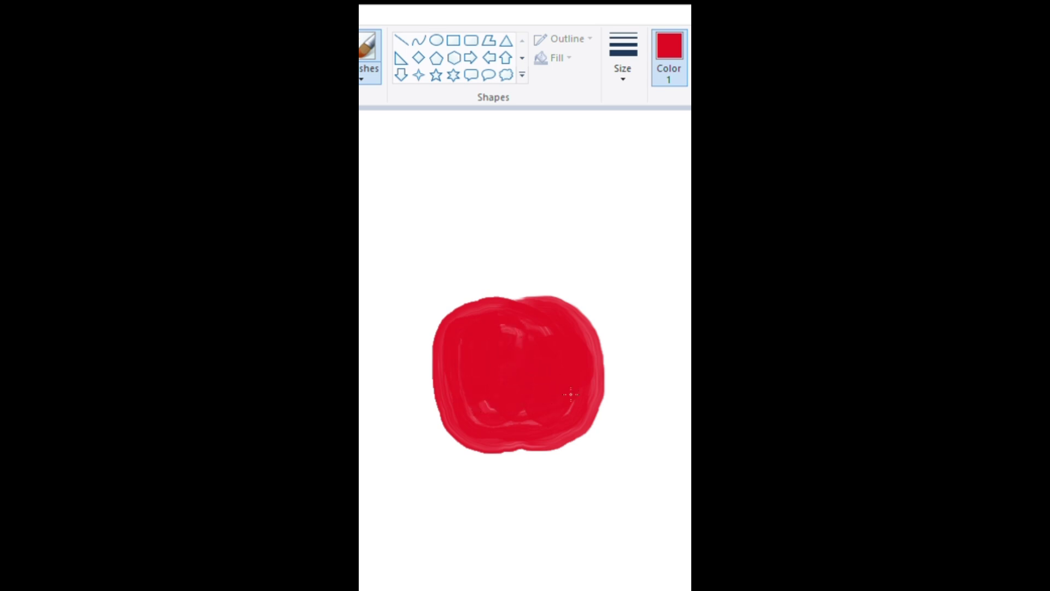
pyautogui.moveTo(516, 331)
pyautogui.mouseDown()
pyautogui.moveTo(517, 298)
pyautogui.moveTo(566, 294)
pyautogui.moveTo(597, 313)
pyautogui.moveTo(615, 359)
pyautogui.moveTo(606, 422)
pyautogui.moveTo(541, 451)
pyautogui.moveTo(476, 455)
pyautogui.moveTo(435, 399)
pyautogui.moveTo(443, 387)
pyautogui.moveTo(423, 345)
pyautogui.moveTo(437, 317)
pyautogui.moveTo(470, 300)
pyautogui.moveTo(510, 312)
pyautogui.moveTo(581, 309)
pyautogui.moveTo(615, 350)
pyautogui.moveTo(604, 405)
pyautogui.mouseUp()
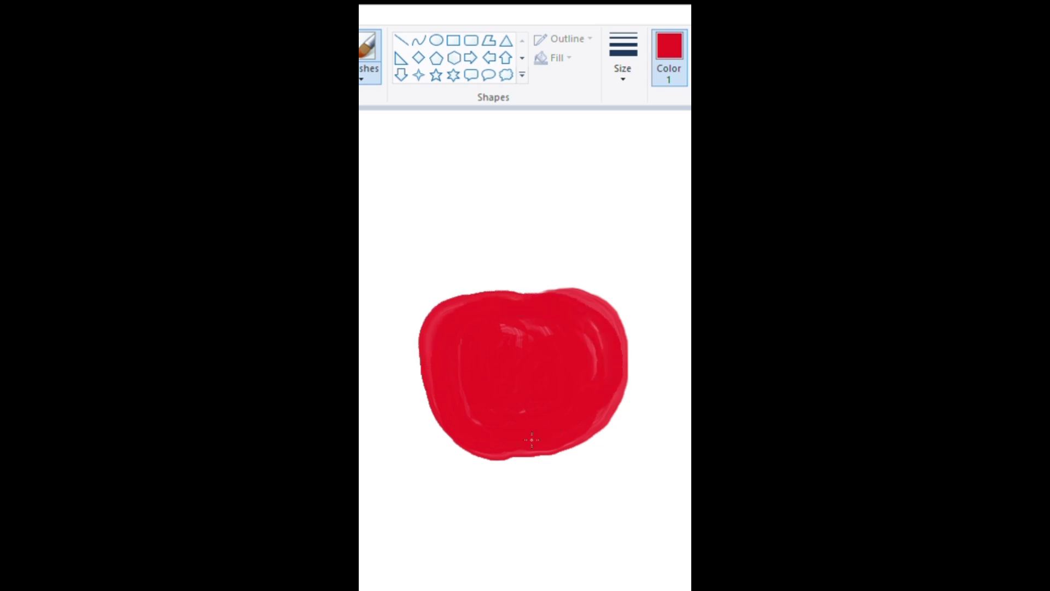
pyautogui.moveTo(557, 453); pyautogui.dragTo(604, 427)
pyautogui.moveTo(625, 383)
pyautogui.mouseDown()
pyautogui.moveTo(628, 345)
pyautogui.moveTo(594, 311)
pyautogui.mouseUp()
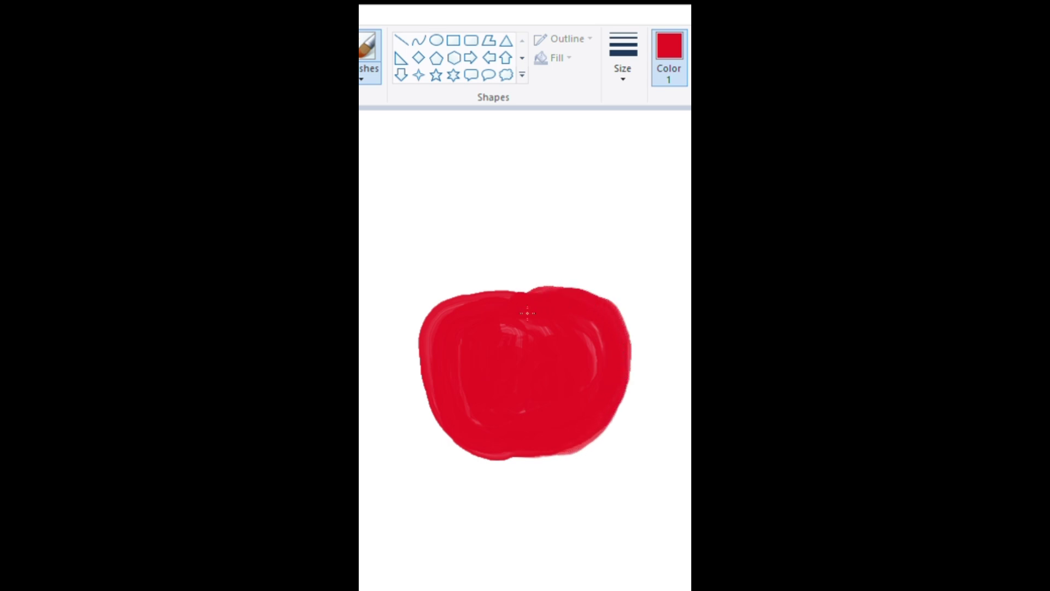
pyautogui.moveTo(502, 309)
pyautogui.mouseDown()
pyautogui.moveTo(447, 314)
pyautogui.moveTo(428, 369)
pyautogui.moveTo(449, 424)
pyautogui.moveTo(478, 458)
pyautogui.moveTo(516, 462)
pyautogui.mouseUp()
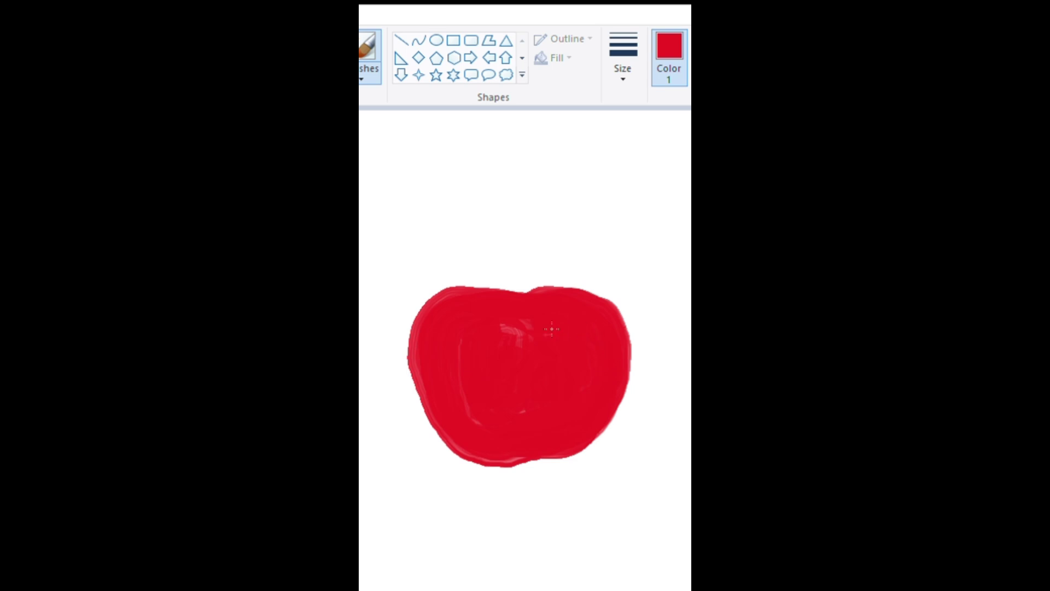
pyautogui.moveTo(550, 303)
pyautogui.mouseDown()
pyautogui.moveTo(569, 286)
pyautogui.moveTo(602, 296)
pyautogui.moveTo(626, 327)
pyautogui.moveTo(629, 367)
pyautogui.mouseUp()
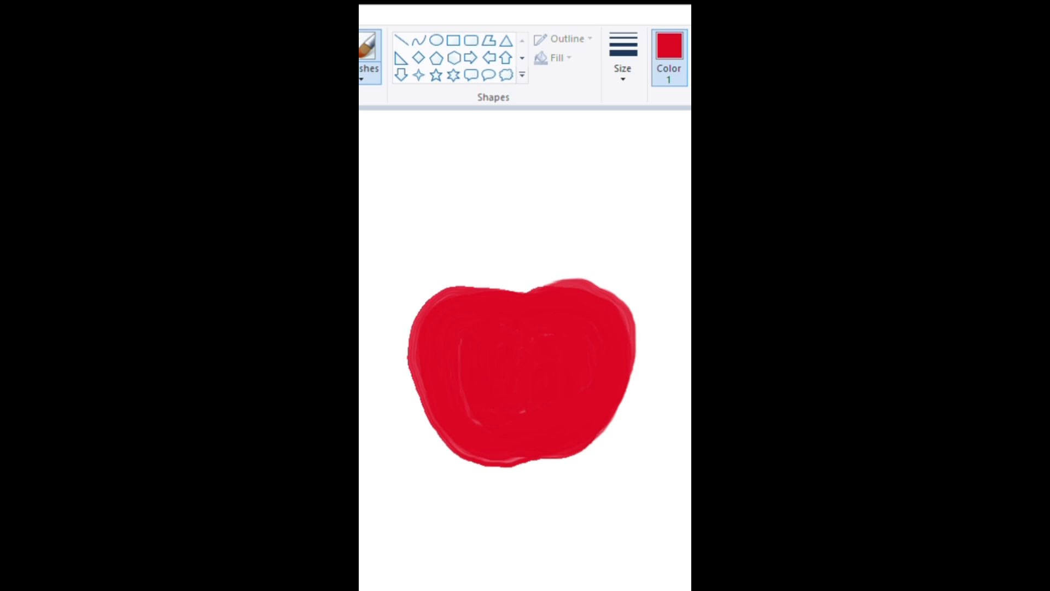
# - Paint a thin curved green stem on top of the apple and a small black hollow at the stem's base
pyautogui.click(690, 47)
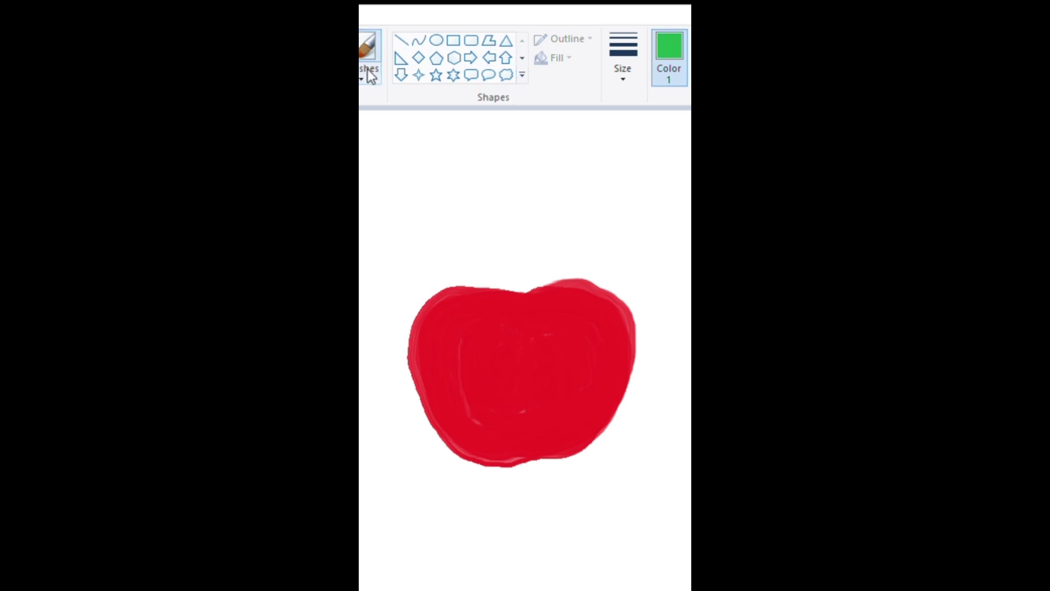
pyautogui.click(531, 279)
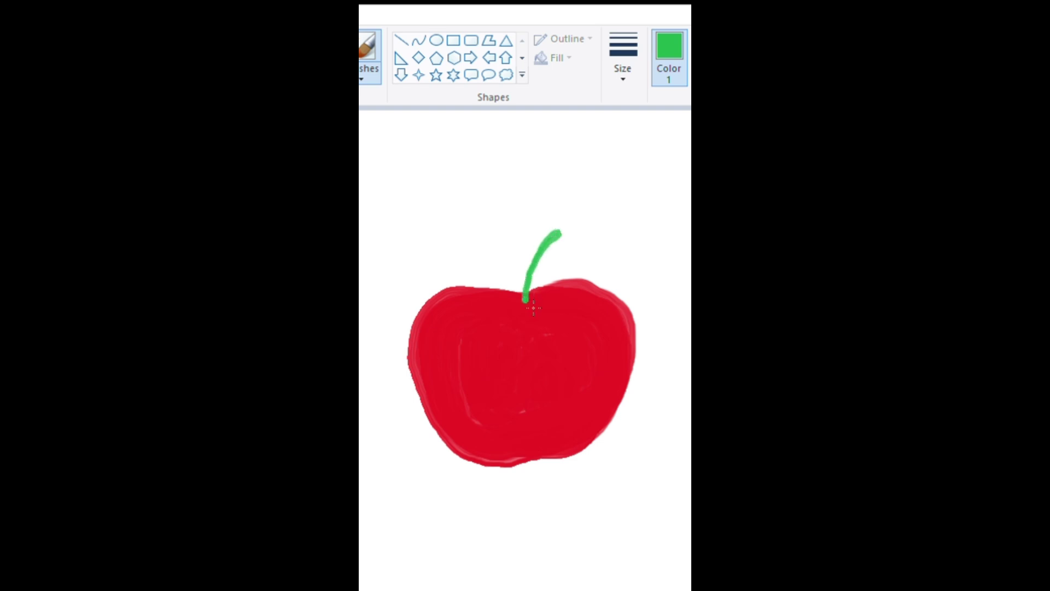
pyautogui.click(690, 38)
pyautogui.click(515, 326)
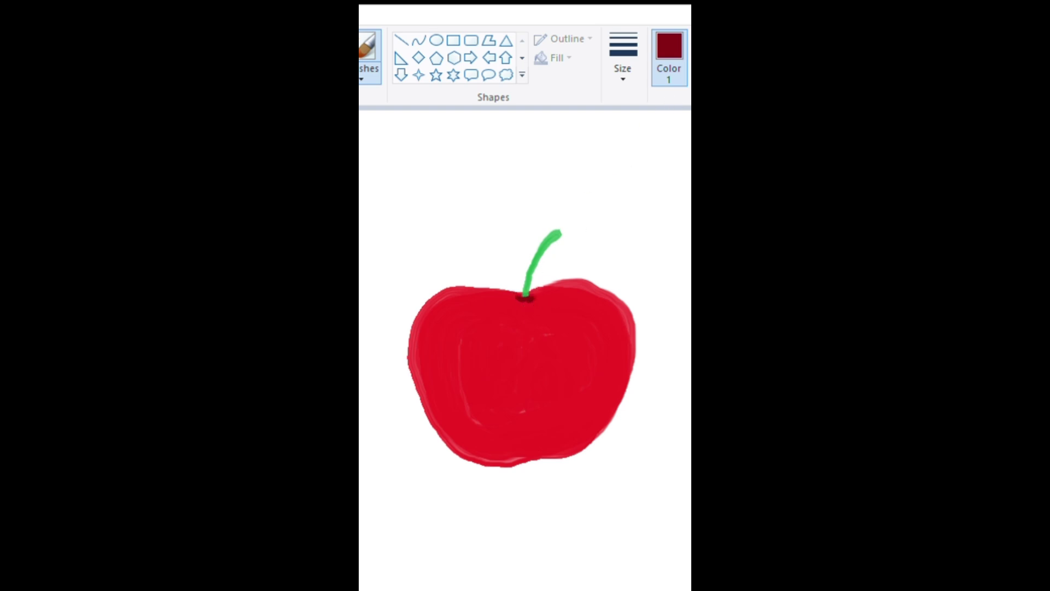
pyautogui.click(690, 38)
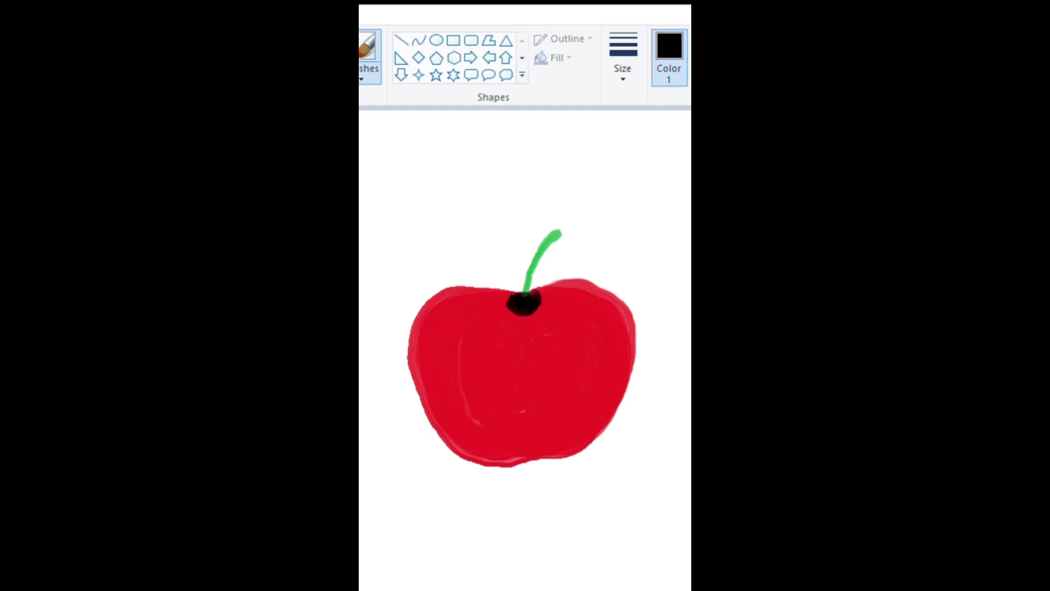
pyautogui.click(524, 284)
pyautogui.click(519, 290)
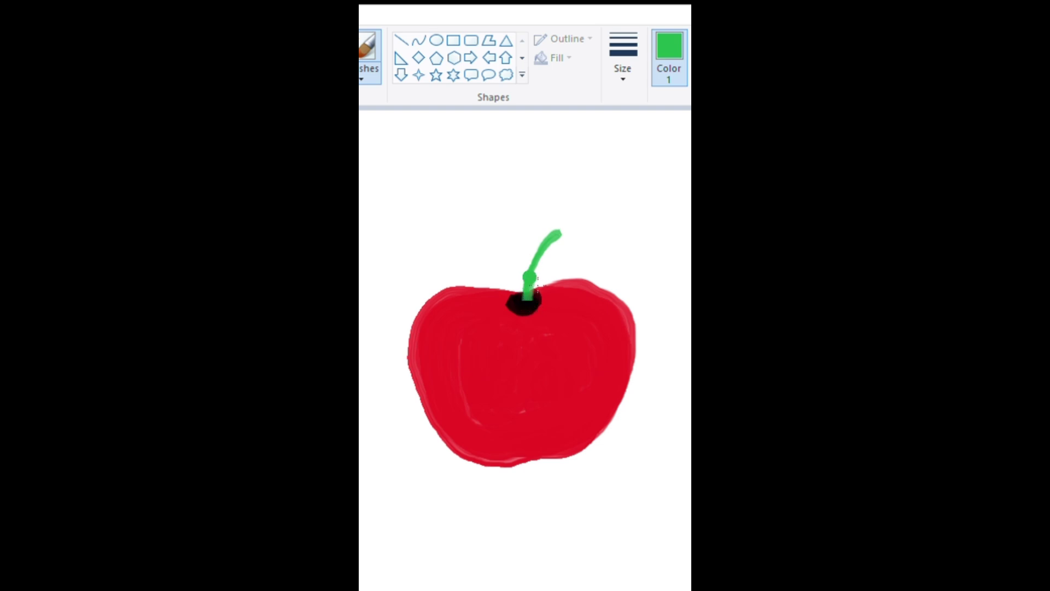
pyautogui.moveTo(534, 283)
pyautogui.mouseDown()
pyautogui.moveTo(577, 241)
pyautogui.moveTo(548, 270)
pyautogui.moveTo(537, 312)
pyautogui.moveTo(549, 280)
pyautogui.mouseUp()
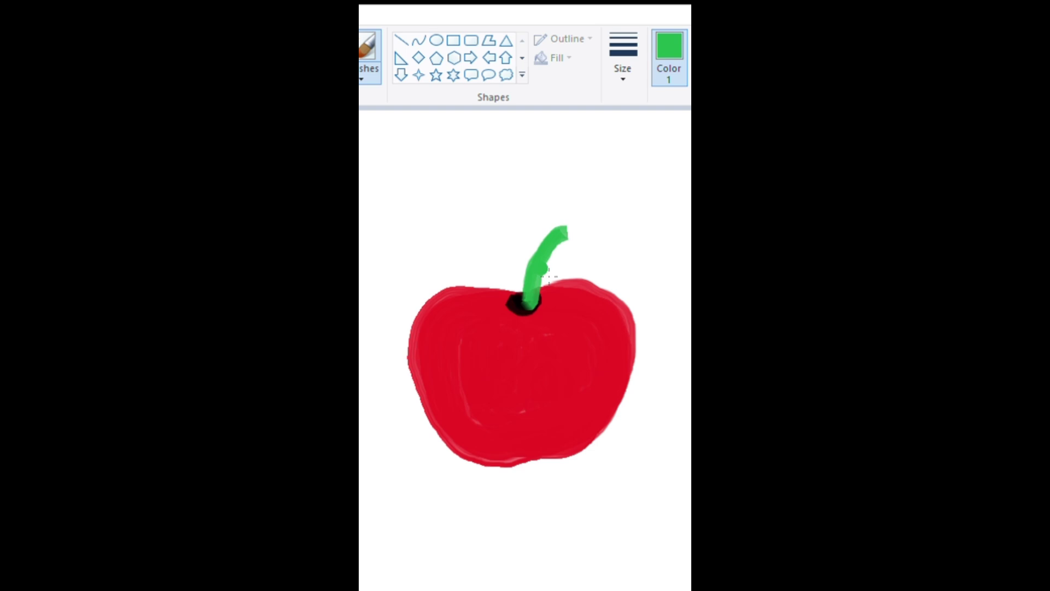
pyautogui.hotkey('ctrl', 'z')
pyautogui.hotkey('ctrl', 'z')
pyautogui.hotkey('ctrl', 'z')
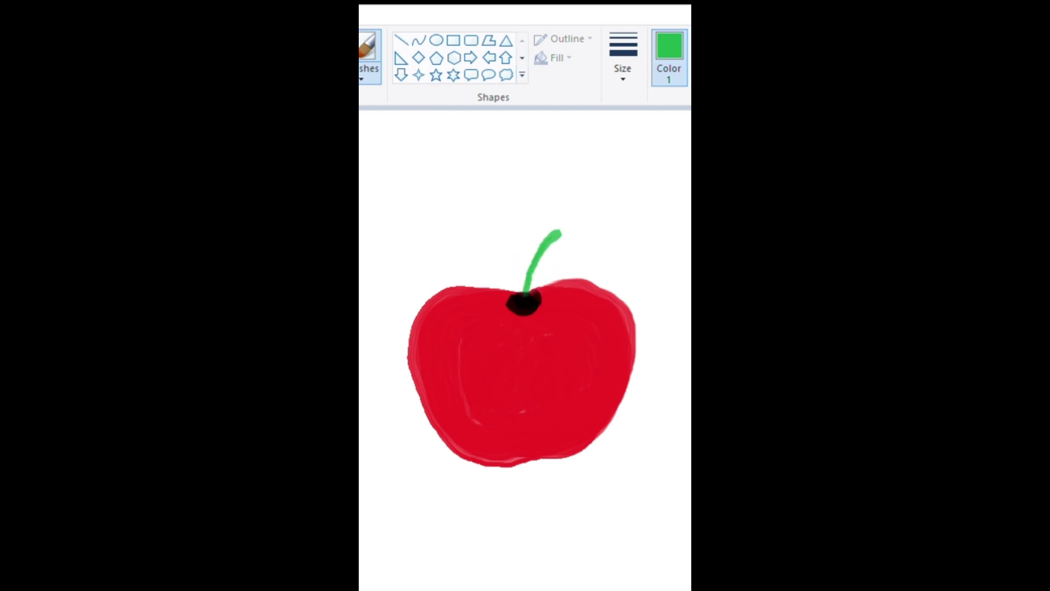
# - Brush green strokes from the apple's black hollow outward above its upper edge
pyautogui.moveTo(526, 298)
pyautogui.mouseDown()
pyautogui.moveTo(591, 260)
pyautogui.moveTo(648, 230)
pyautogui.mouseUp()
pyautogui.moveTo(541, 298)
pyautogui.mouseDown()
pyautogui.moveTo(593, 293)
pyautogui.moveTo(660, 234)
pyautogui.moveTo(549, 298)
pyautogui.moveTo(587, 278)
pyautogui.mouseUp()
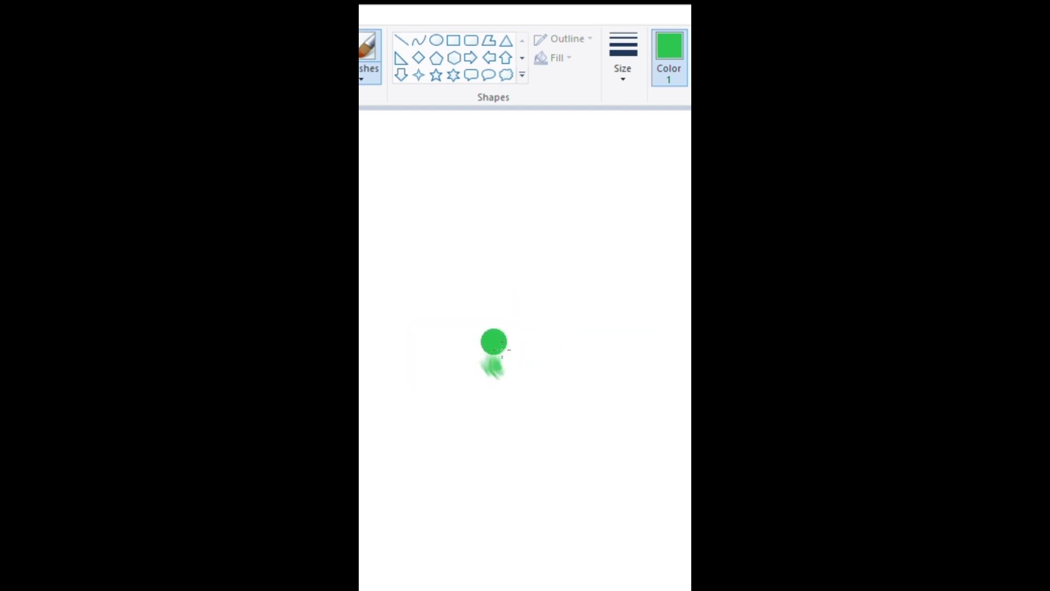
# - Paint a pointed green tree crown on the blank canvas and add wavy lime strokes down both of its sides
pyautogui.moveTo(515, 236)
pyautogui.mouseDown()
pyautogui.moveTo(525, 270)
pyautogui.moveTo(517, 319)
pyautogui.moveTo(530, 341)
pyautogui.moveTo(516, 396)
pyautogui.moveTo(496, 391)
pyautogui.moveTo(516, 358)
pyautogui.moveTo(501, 275)
pyautogui.moveTo(521, 249)
pyautogui.moveTo(526, 286)
pyautogui.moveTo(555, 310)
pyautogui.moveTo(543, 345)
pyautogui.moveTo(567, 356)
pyautogui.moveTo(532, 393)
pyautogui.moveTo(513, 375)
pyautogui.moveTo(454, 359)
pyautogui.mouseUp()
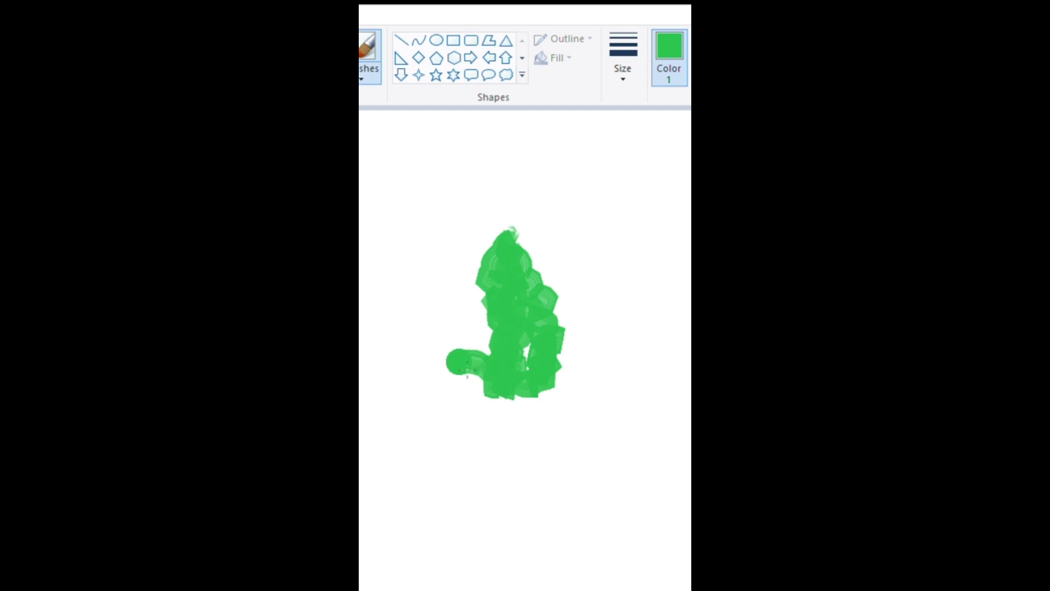
pyautogui.moveTo(471, 290)
pyautogui.mouseDown()
pyautogui.moveTo(465, 377)
pyautogui.moveTo(525, 416)
pyautogui.moveTo(502, 341)
pyautogui.mouseUp()
pyautogui.moveTo(560, 362)
pyautogui.mouseDown()
pyautogui.moveTo(549, 393)
pyautogui.moveTo(561, 408)
pyautogui.moveTo(579, 350)
pyautogui.moveTo(536, 252)
pyautogui.moveTo(535, 211)
pyautogui.moveTo(563, 272)
pyautogui.moveTo(520, 235)
pyautogui.moveTo(512, 211)
pyautogui.moveTo(495, 241)
pyautogui.moveTo(532, 333)
pyautogui.mouseUp()
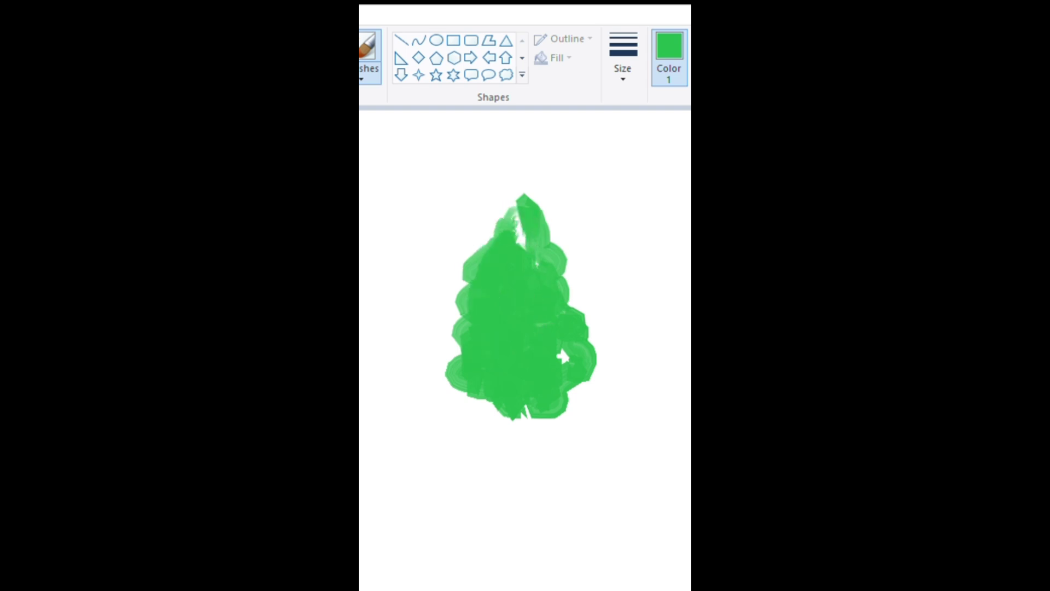
pyautogui.moveTo(516, 221)
pyautogui.mouseDown()
pyautogui.moveTo(499, 252)
pyautogui.moveTo(458, 351)
pyautogui.moveTo(480, 370)
pyautogui.moveTo(480, 423)
pyautogui.mouseUp()
pyautogui.moveTo(522, 210)
pyautogui.mouseDown()
pyautogui.moveTo(556, 249)
pyautogui.moveTo(569, 344)
pyautogui.moveTo(541, 418)
pyautogui.mouseUp()
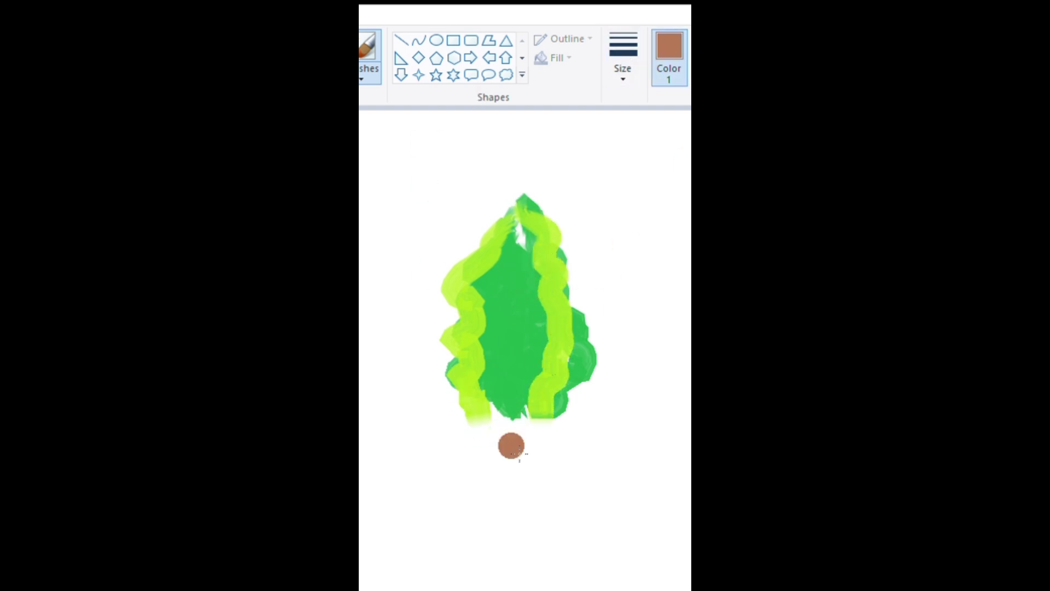
pyautogui.moveTo(504, 408)
pyautogui.mouseDown()
pyautogui.moveTo(494, 457)
pyautogui.moveTo(517, 510)
pyautogui.moveTo(514, 550)
pyautogui.moveTo(517, 410)
pyautogui.moveTo(523, 568)
pyautogui.mouseUp()
pyautogui.moveTo(523, 479); pyautogui.dragTo(511, 508)
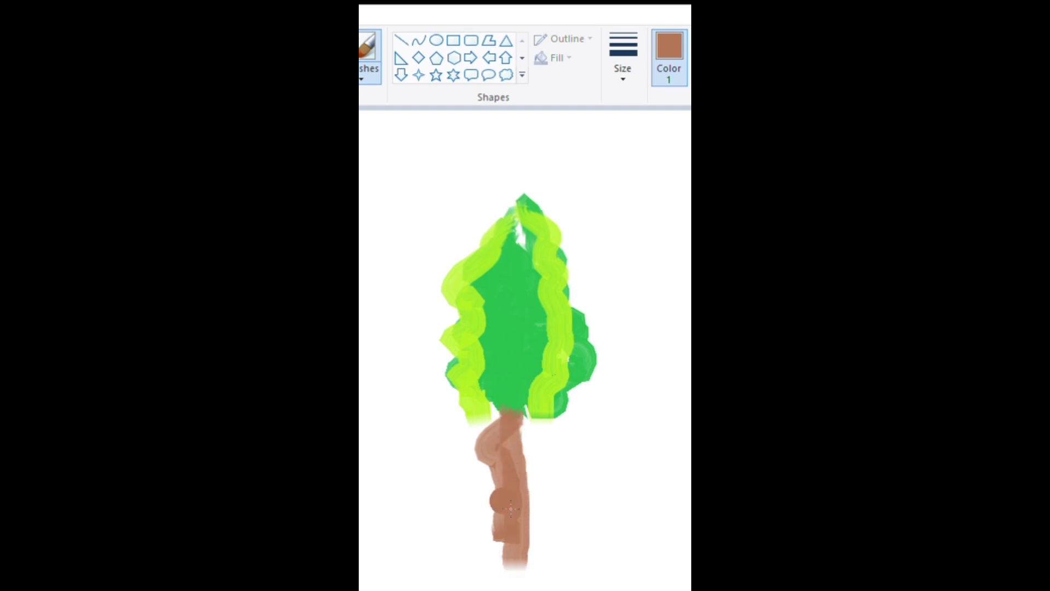
pyautogui.hotkey('ctrl', 'z')
pyautogui.hotkey('ctrl', 'z')
pyautogui.hotkey('ctrl', 'z')
pyautogui.hotkey('ctrl', 'z')
pyautogui.hotkey('ctrl', 'z')
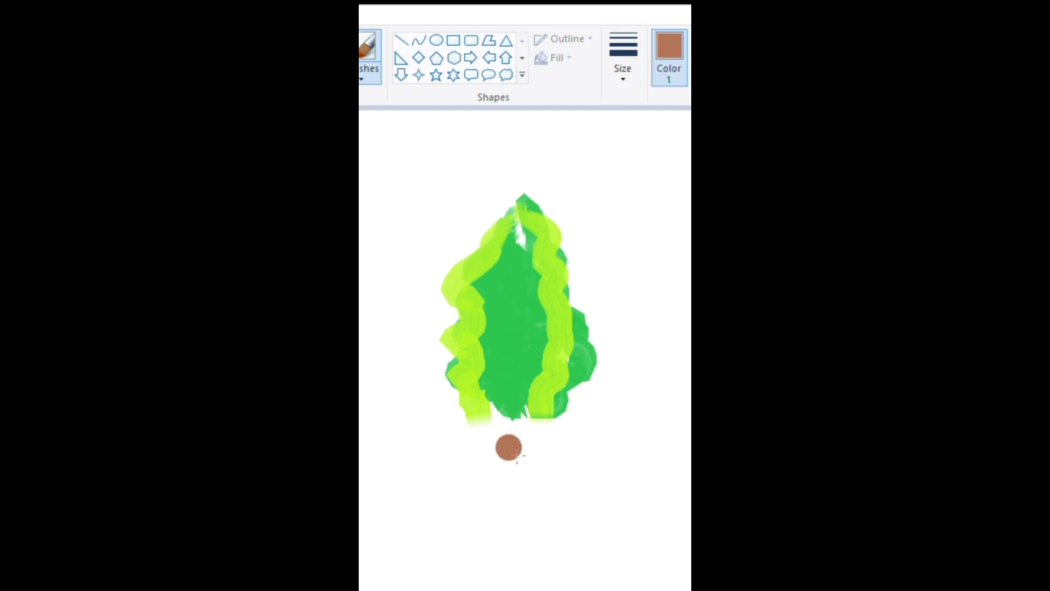
# - Paint a straight brown trunk under the tree crown and cover much of the lime foliage with green
pyautogui.moveTo(514, 401); pyautogui.dragTo(510, 557)
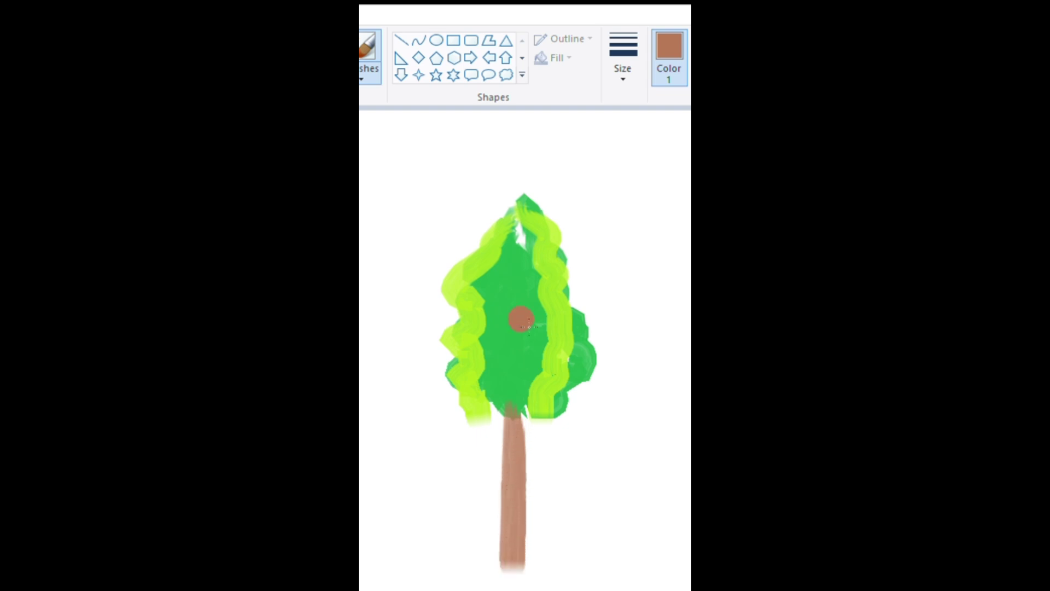
pyautogui.moveTo(562, 246)
pyautogui.mouseDown()
pyautogui.moveTo(523, 217)
pyautogui.moveTo(532, 288)
pyautogui.moveTo(528, 205)
pyautogui.moveTo(535, 279)
pyautogui.moveTo(557, 325)
pyautogui.moveTo(552, 363)
pyautogui.moveTo(578, 399)
pyautogui.moveTo(602, 397)
pyautogui.moveTo(508, 414)
pyautogui.moveTo(477, 404)
pyautogui.moveTo(457, 392)
pyautogui.moveTo(479, 320)
pyautogui.mouseUp()
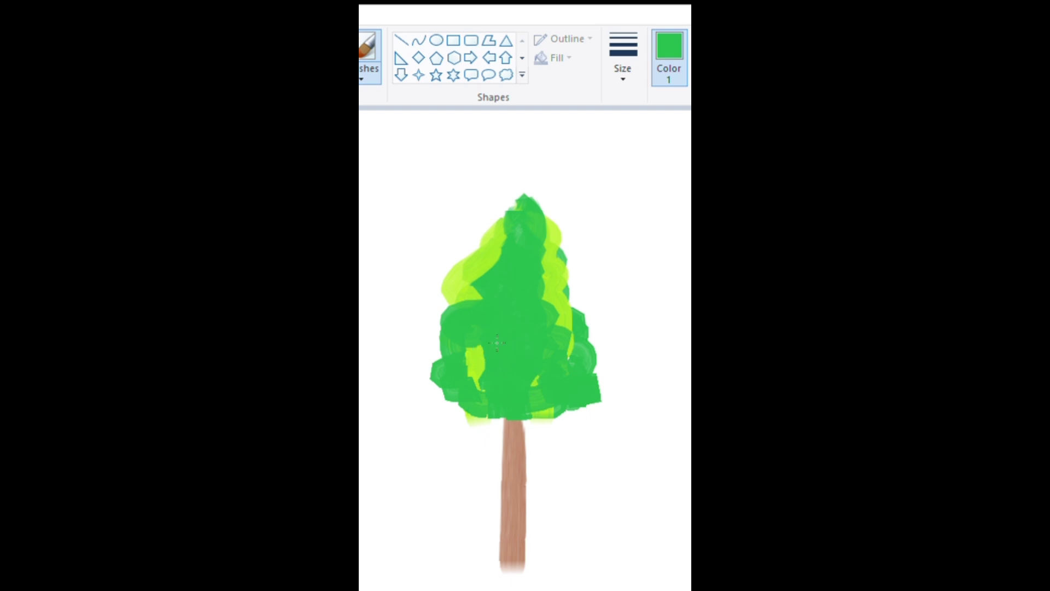
# - Add lime highlight dabs and short strokes across the green tree crown
pyautogui.click(569, 250)
pyautogui.click(503, 298)
pyautogui.click(502, 343)
pyautogui.click(535, 403)
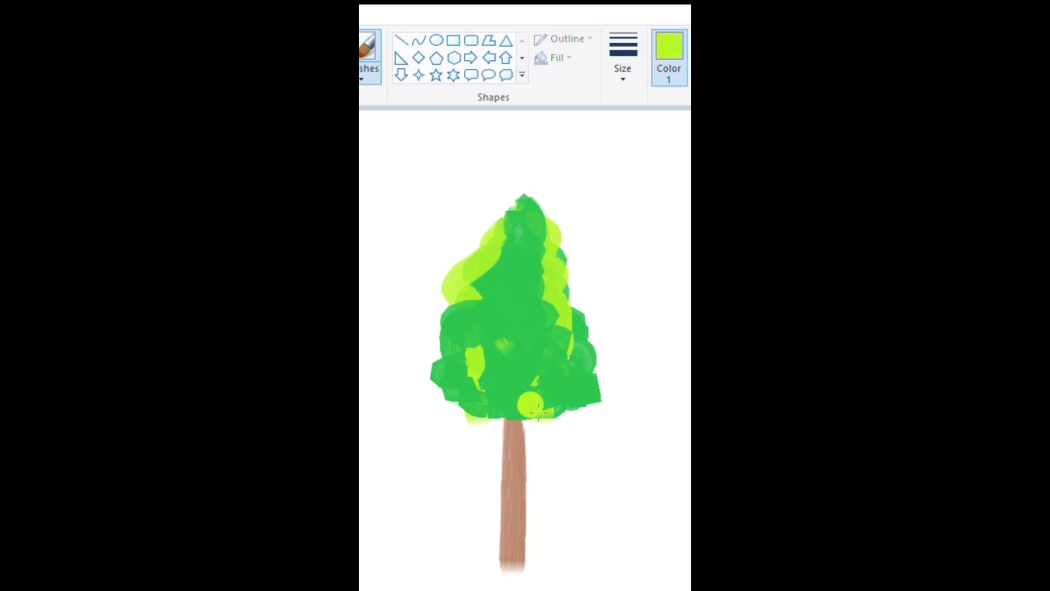
pyautogui.click(533, 376)
pyautogui.moveTo(493, 314); pyautogui.dragTo(490, 287)
pyautogui.click(514, 222)
pyautogui.moveTo(514, 222)
pyautogui.mouseDown()
pyautogui.moveTo(542, 232)
pyautogui.moveTo(568, 366)
pyautogui.moveTo(587, 396)
pyautogui.mouseUp()
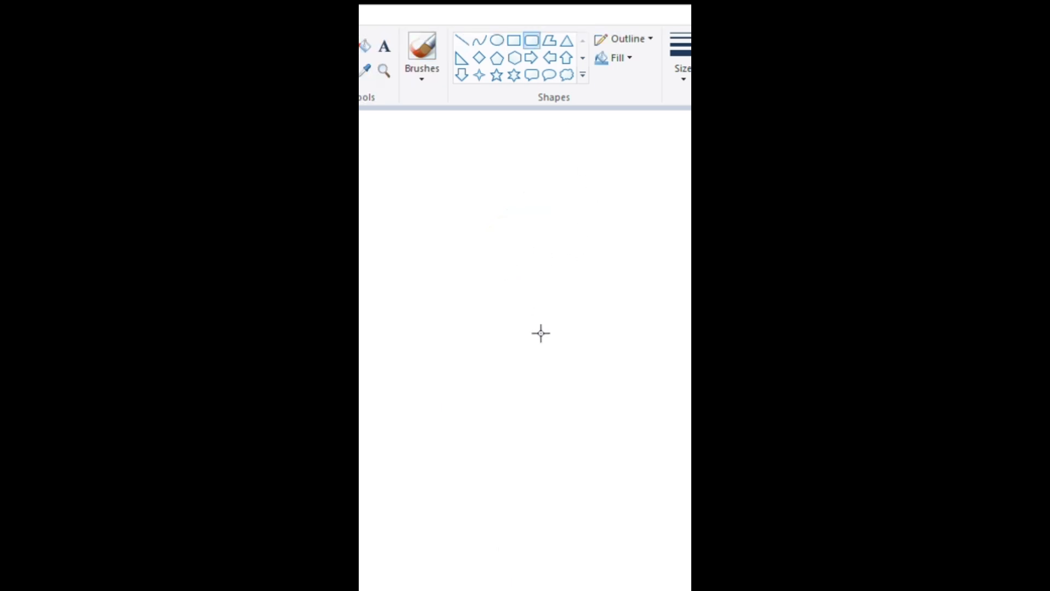
# - Draw a tall, narrow rounded rectangle with an orange outline and fill it with green
pyautogui.moveTo(518, 311)
pyautogui.mouseDown()
pyautogui.moveTo(583, 403)
pyautogui.moveTo(558, 460)
pyautogui.moveTo(549, 435)
pyautogui.mouseUp()
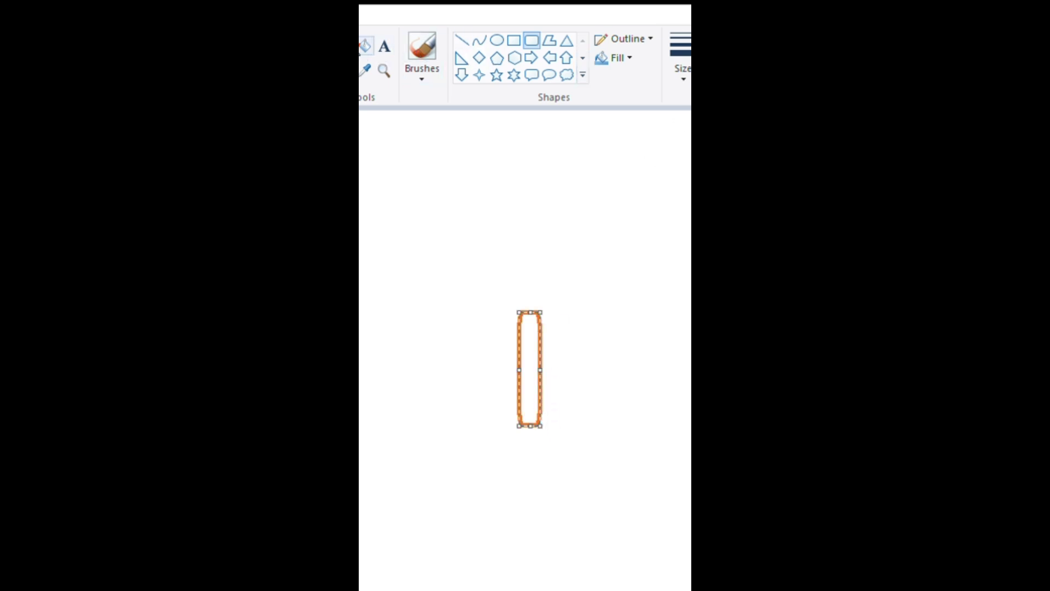
pyautogui.click(365, 46)
pyautogui.click(537, 374)
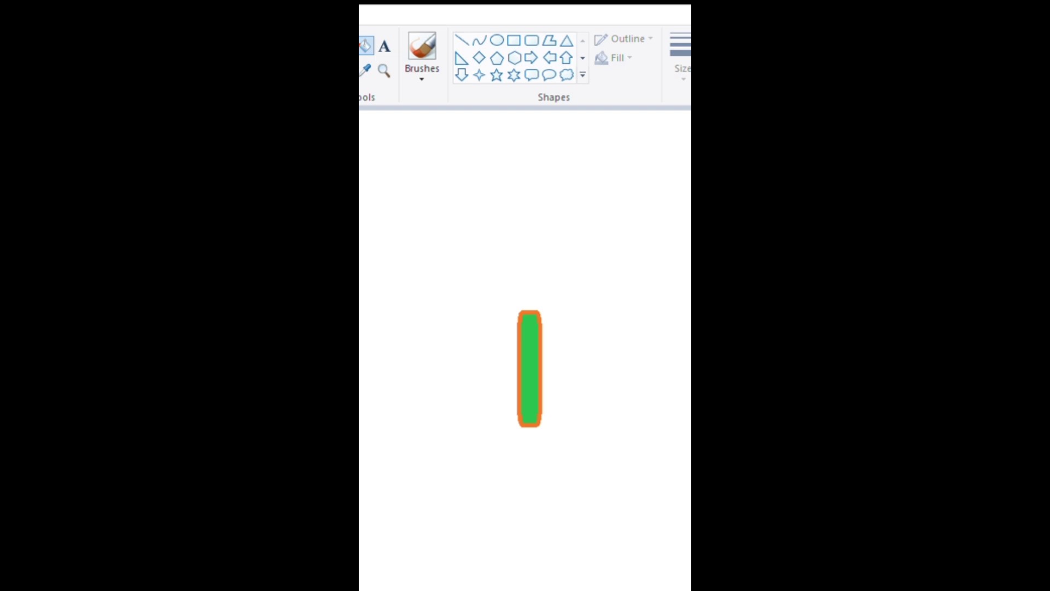
# - Draw a black ellipse over the top of the green bar, fill it with black, and recolour the bar's orange outline black
pyautogui.click(498, 41)
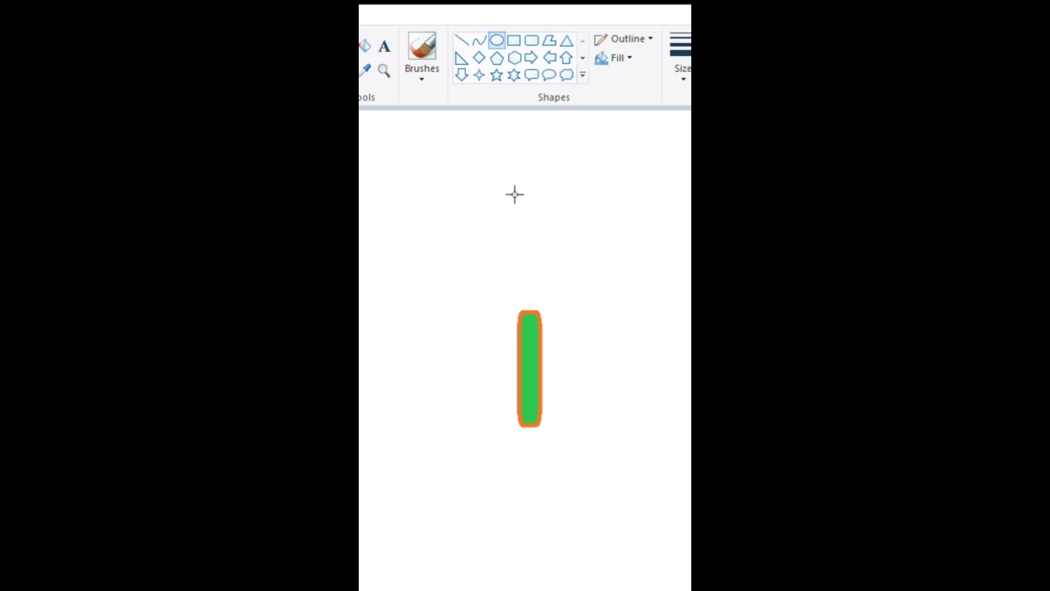
pyautogui.moveTo(505, 285); pyautogui.dragTo(566, 325)
pyautogui.click(782, 38)
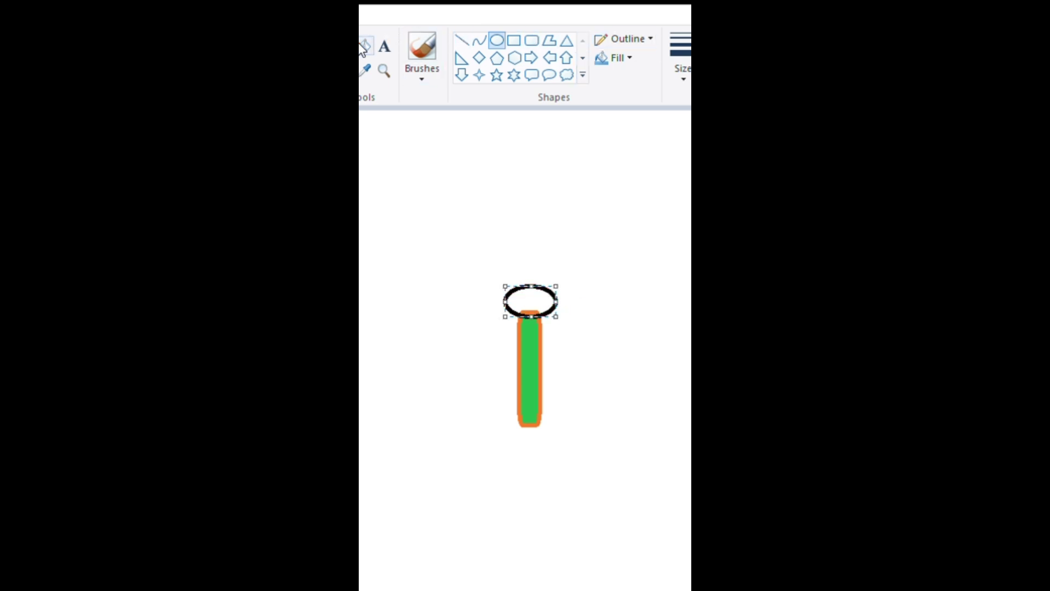
pyautogui.click(366, 46)
pyautogui.click(543, 302)
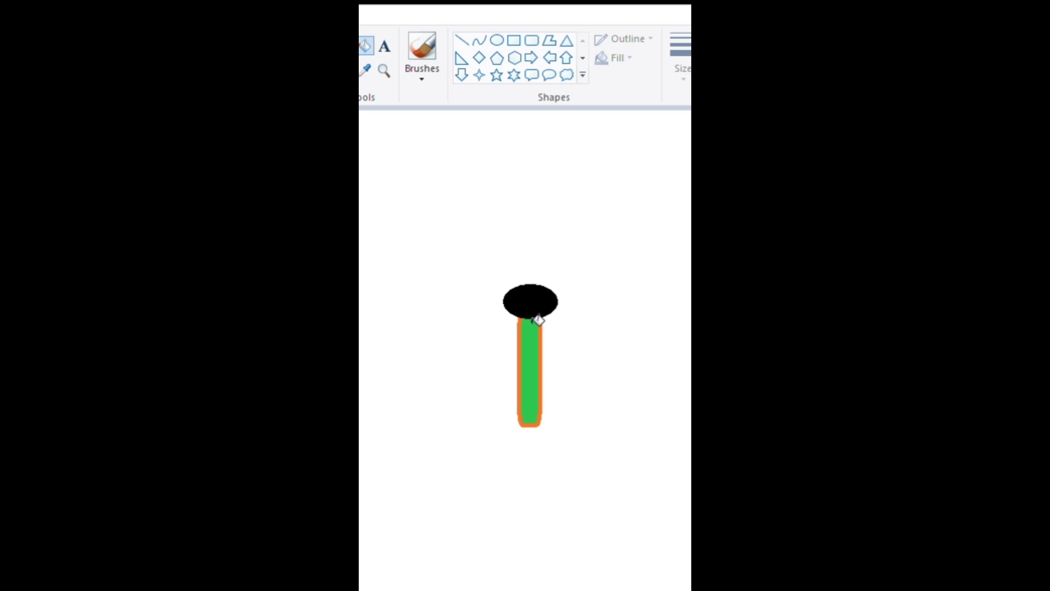
pyautogui.click(541, 347)
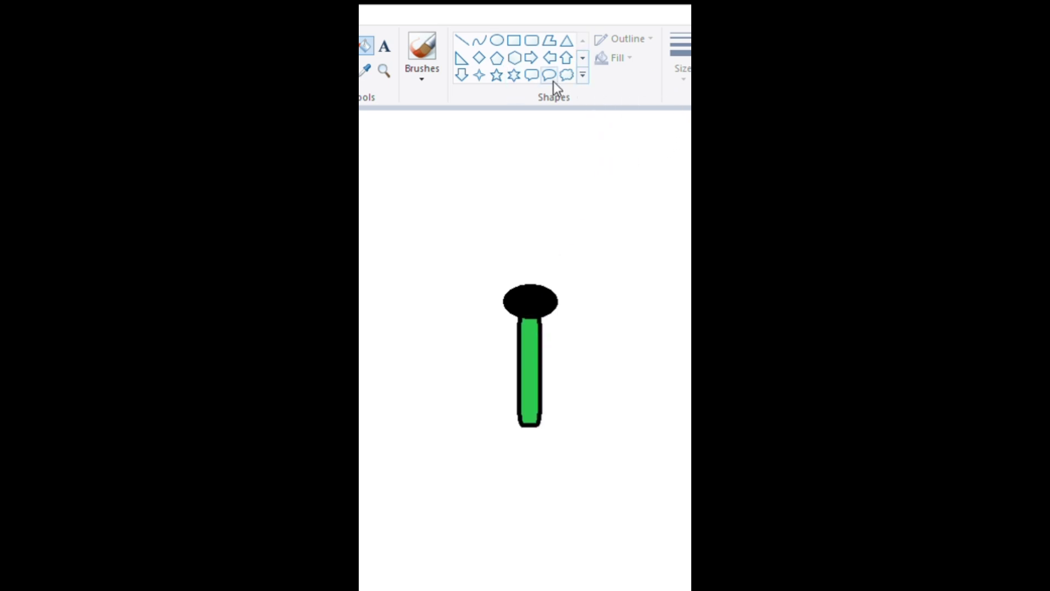
# - Draw two thin curved antennae rising from the black head and add two small oval eyes on it
pyautogui.click(514, 58)
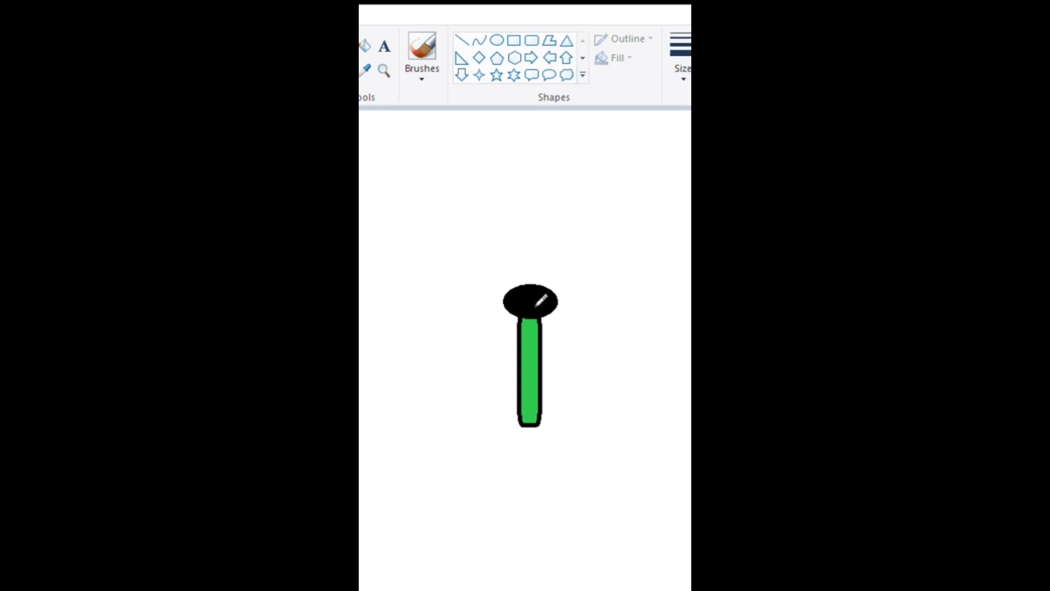
pyautogui.moveTo(541, 293)
pyautogui.mouseDown()
pyautogui.moveTo(561, 243)
pyautogui.moveTo(630, 227)
pyautogui.mouseUp()
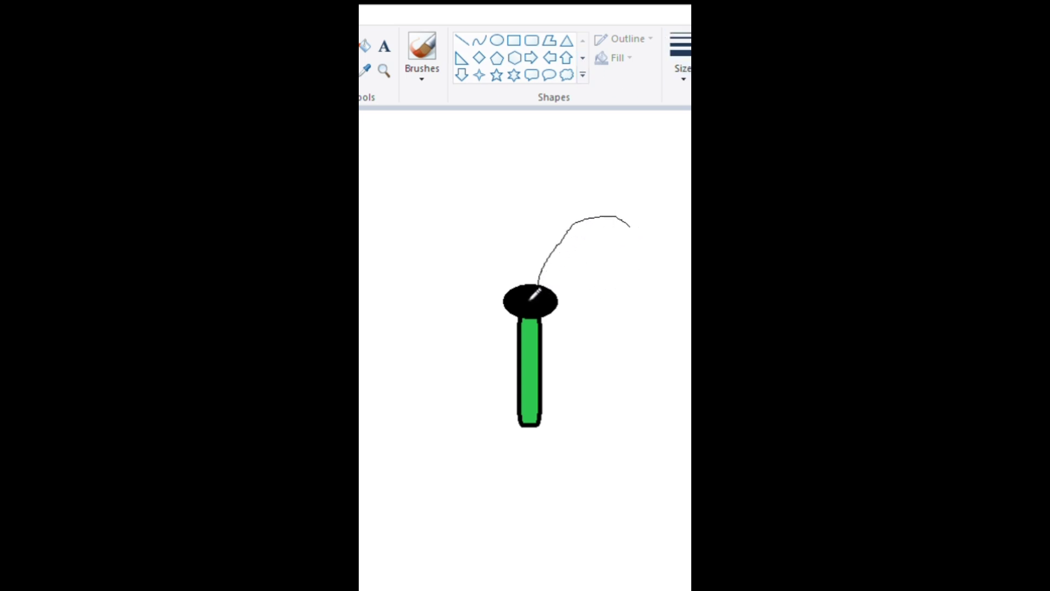
pyautogui.moveTo(531, 291)
pyautogui.mouseDown()
pyautogui.moveTo(509, 243)
pyautogui.moveTo(488, 235)
pyautogui.mouseUp()
pyautogui.click(497, 40)
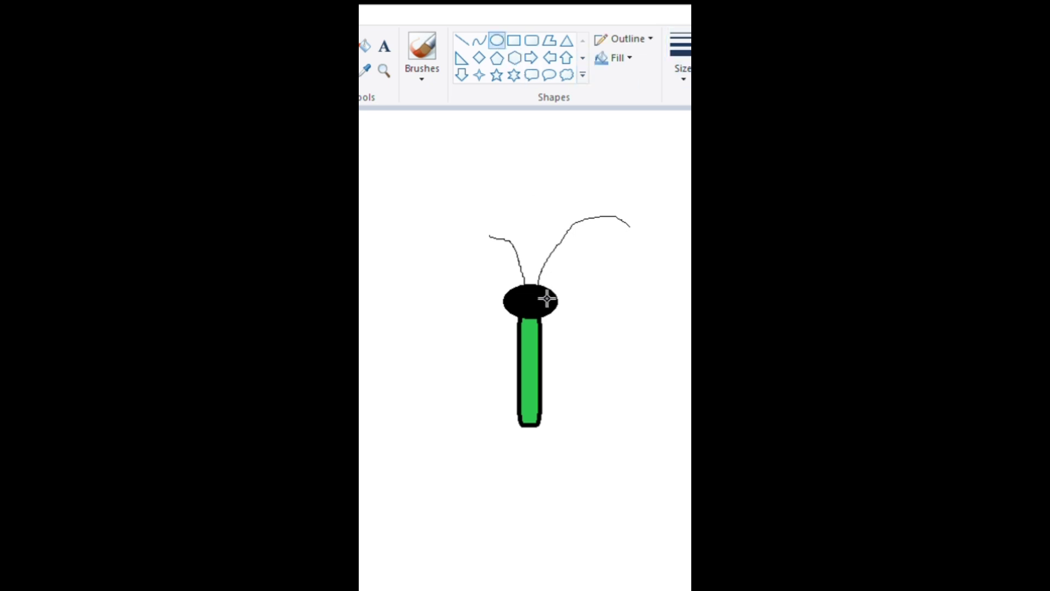
pyautogui.moveTo(535, 288)
pyautogui.mouseDown()
pyautogui.moveTo(546, 297)
pyautogui.moveTo(517, 289)
pyautogui.mouseUp()
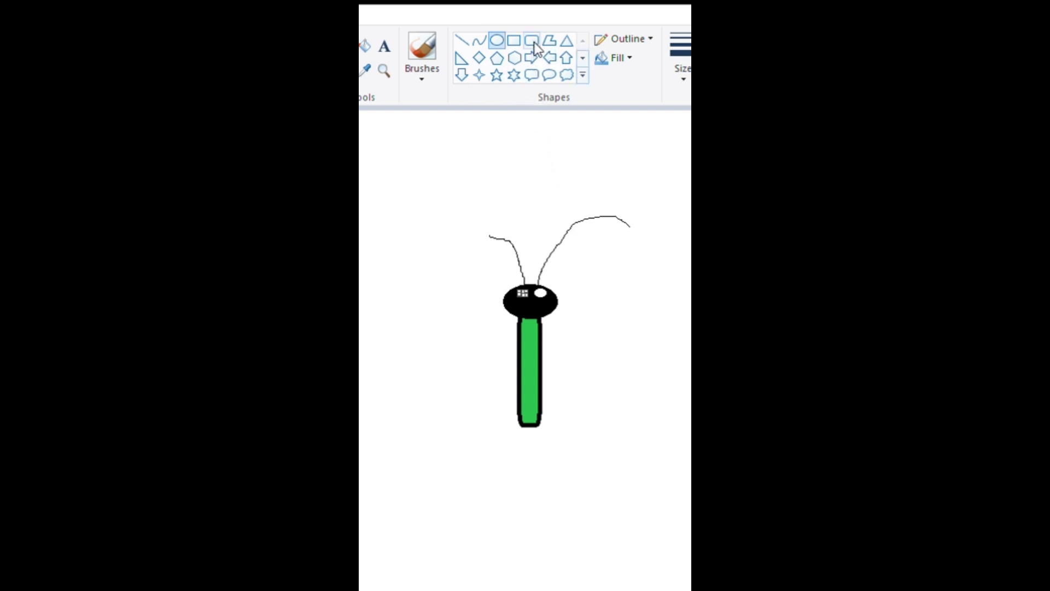
pyautogui.click(531, 40)
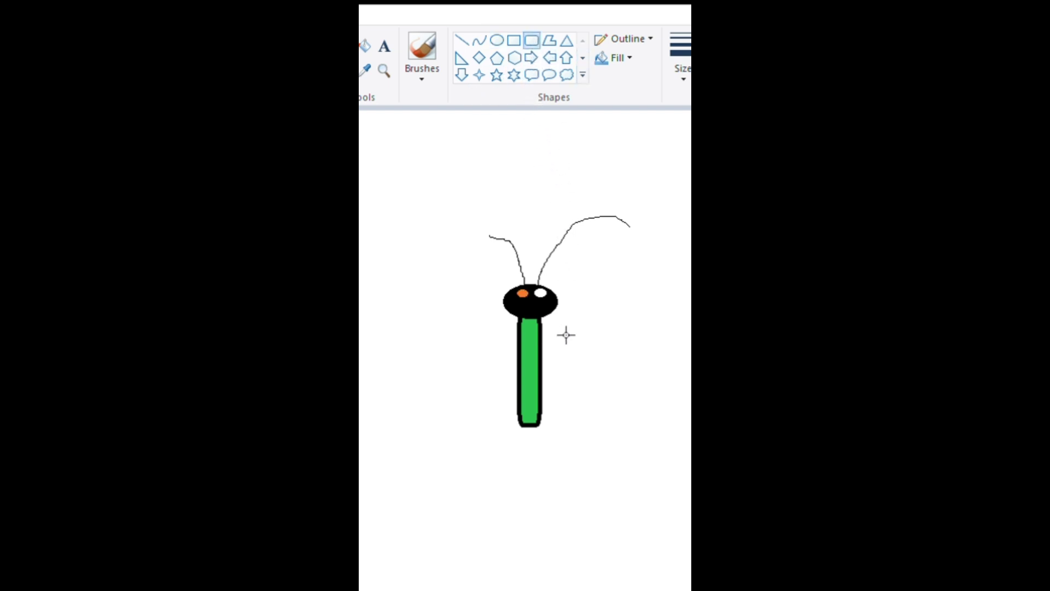
pyautogui.moveTo(543, 340)
pyautogui.mouseDown()
pyautogui.moveTo(599, 315)
pyautogui.moveTo(597, 324)
pyautogui.mouseUp()
pyautogui.hotkey('ctrl', 'z')
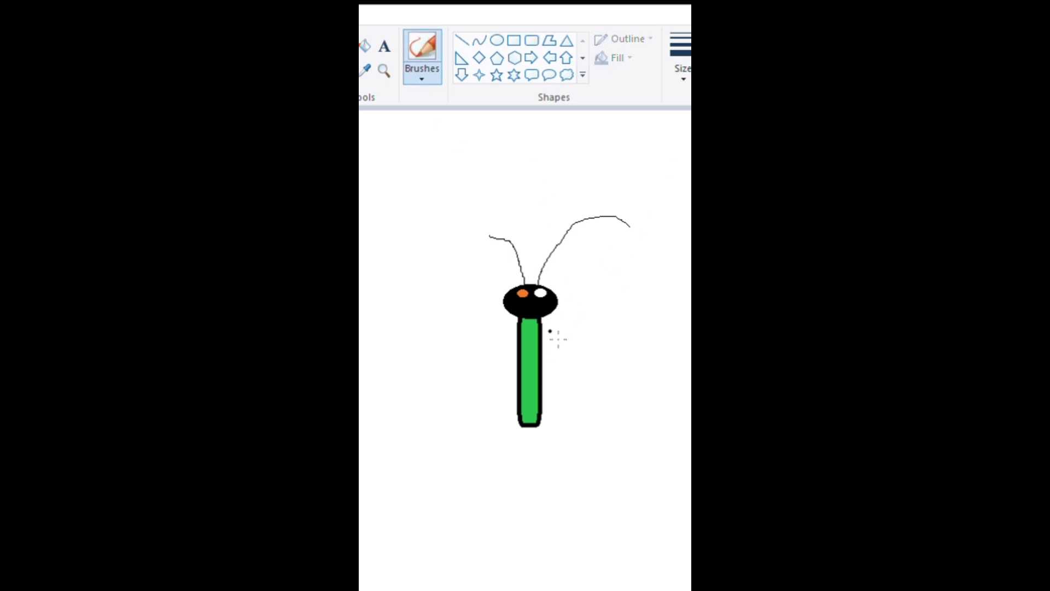
# - Brush grey freehand outlines for a large upper wing and a smaller lower wing on each side of the green body
pyautogui.moveTo(541, 333); pyautogui.dragTo(666, 273)
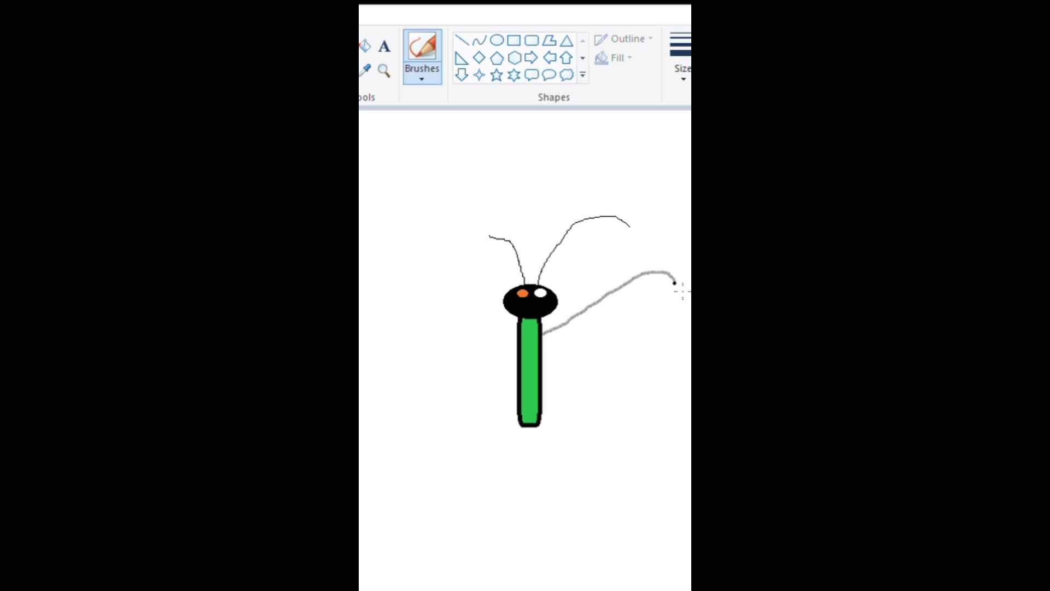
pyautogui.moveTo(674, 313)
pyautogui.mouseDown()
pyautogui.moveTo(681, 385)
pyautogui.moveTo(643, 413)
pyautogui.moveTo(578, 409)
pyautogui.moveTo(544, 360)
pyautogui.mouseUp()
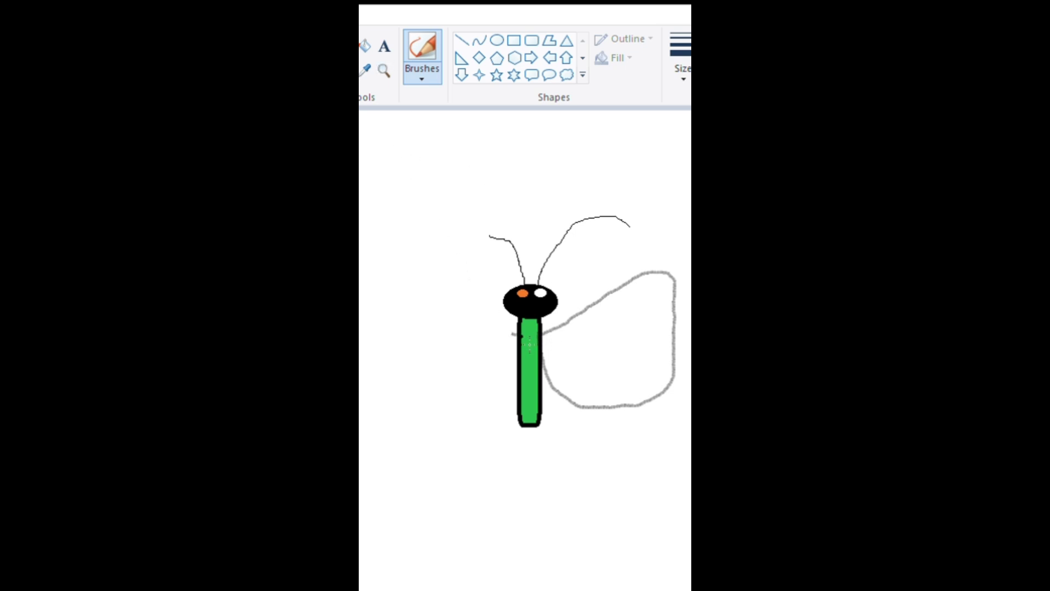
pyautogui.moveTo(504, 331)
pyautogui.mouseDown()
pyautogui.moveTo(403, 295)
pyautogui.moveTo(413, 387)
pyautogui.moveTo(404, 379)
pyautogui.moveTo(417, 400)
pyautogui.moveTo(461, 416)
pyautogui.moveTo(508, 386)
pyautogui.mouseUp()
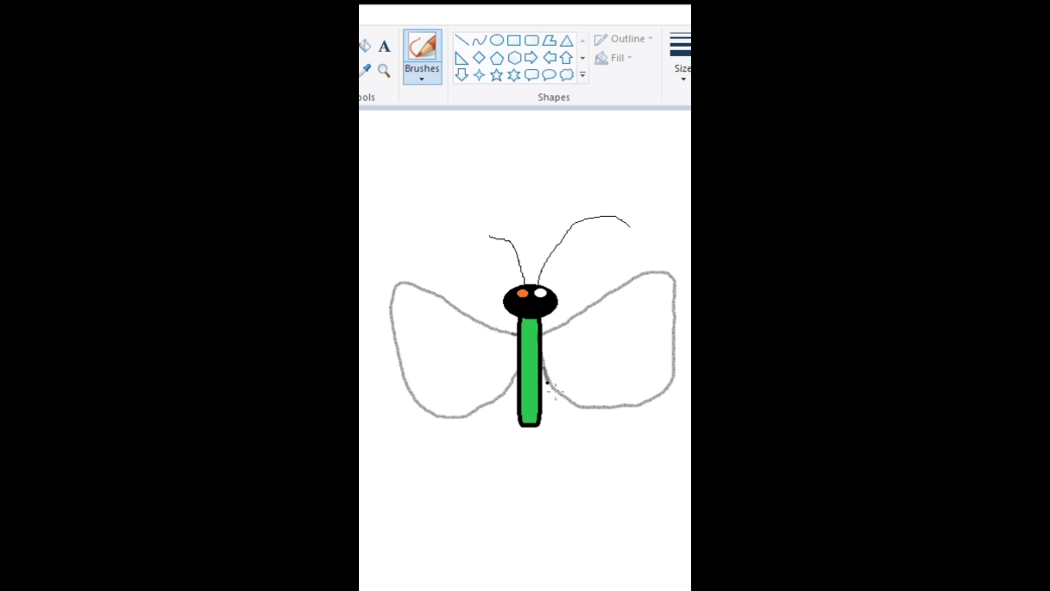
pyautogui.moveTo(547, 382)
pyautogui.mouseDown()
pyautogui.moveTo(572, 440)
pyautogui.moveTo(600, 456)
pyautogui.moveTo(623, 451)
pyautogui.moveTo(630, 421)
pyautogui.mouseUp()
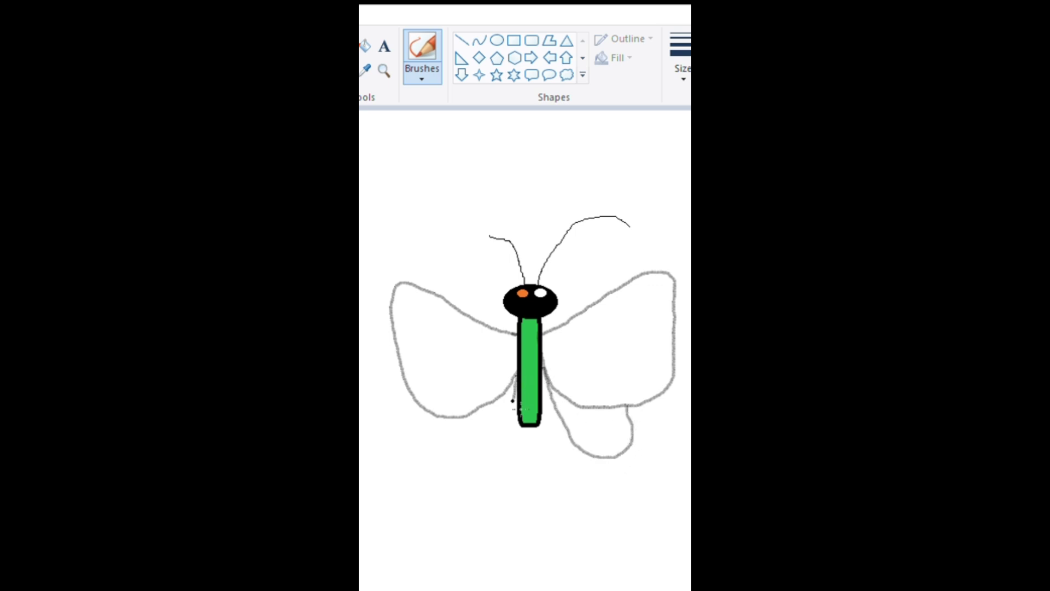
pyautogui.moveTo(513, 400)
pyautogui.mouseDown()
pyautogui.moveTo(512, 469)
pyautogui.moveTo(497, 483)
pyautogui.moveTo(461, 471)
pyautogui.moveTo(443, 428)
pyautogui.mouseUp()
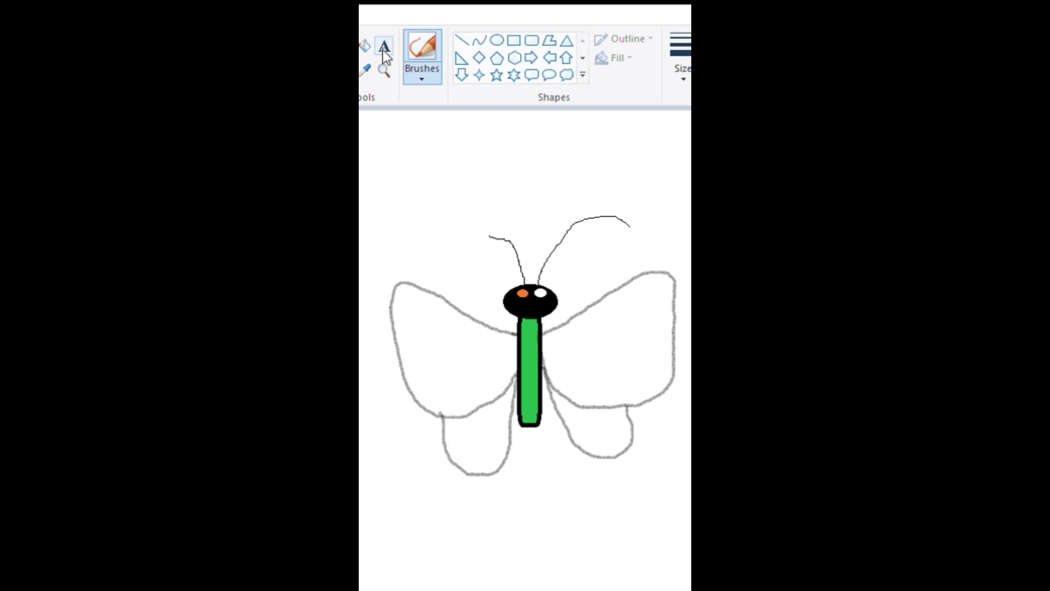
# - Fill both large upper wings with orange
pyautogui.click(366, 46)
pyautogui.click(628, 323)
pyautogui.click(489, 365)
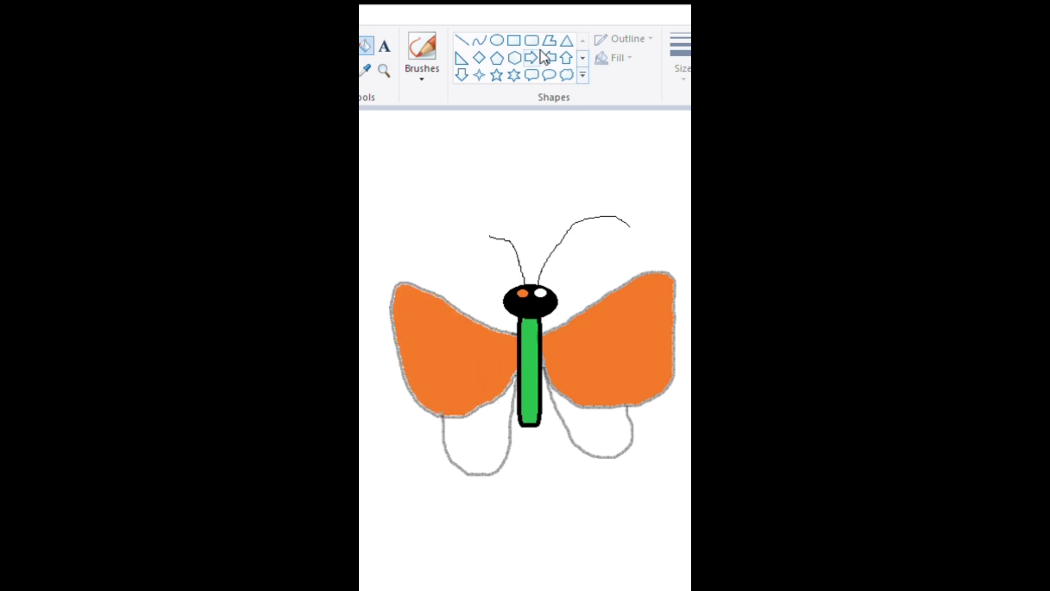
# - Draw a small black circle inside each lower wing and fill both circles with black
pyautogui.click(496, 41)
pyautogui.moveTo(596, 417); pyautogui.dragTo(622, 445)
pyautogui.moveTo(463, 438); pyautogui.dragTo(494, 469)
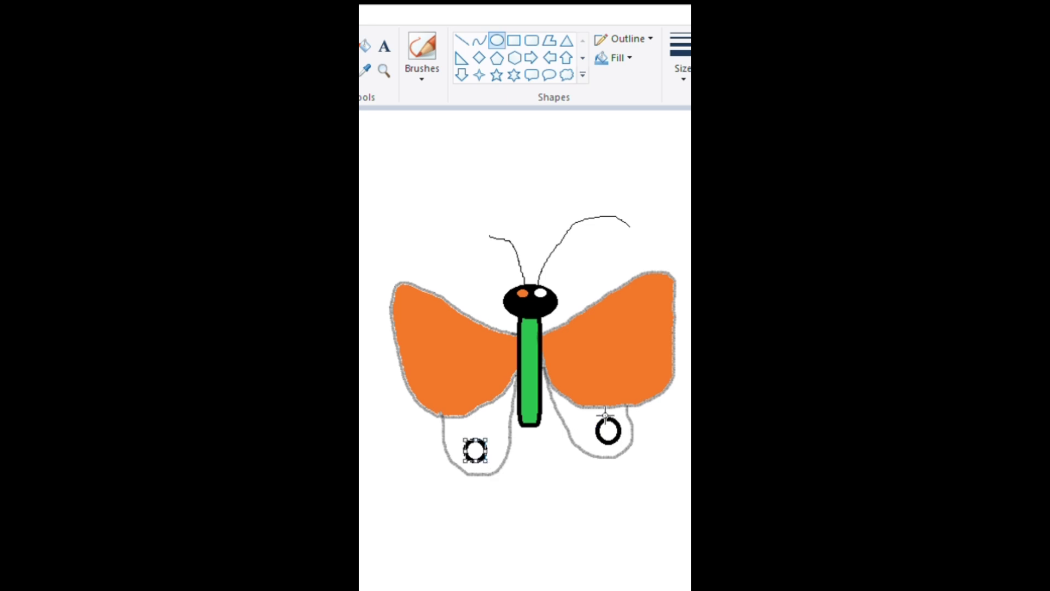
pyautogui.click(365, 46)
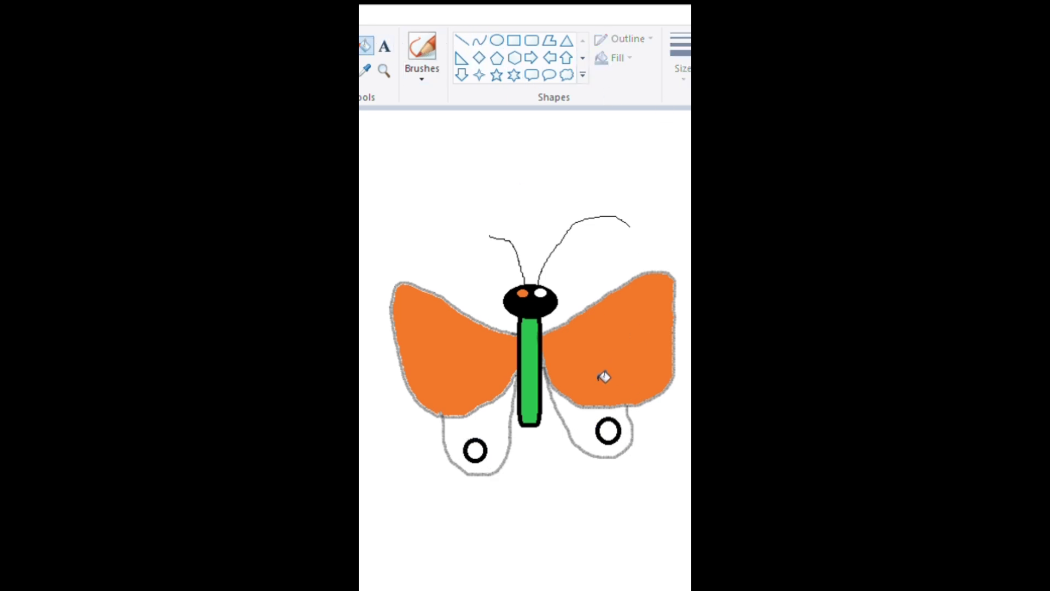
pyautogui.click(609, 432)
pyautogui.click(475, 450)
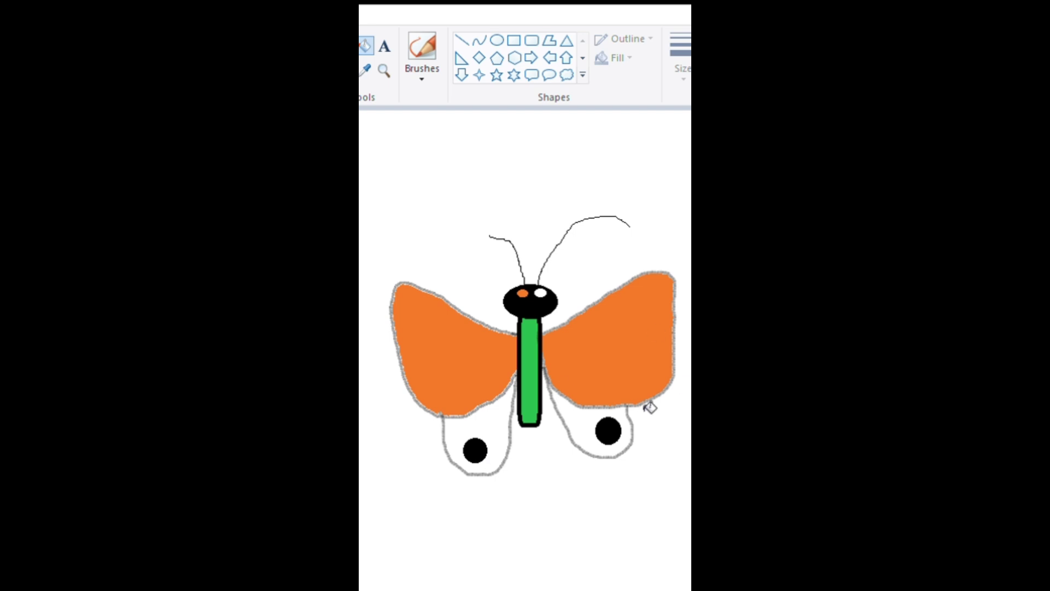
# - Fill both lower wings with red around their black spots
pyautogui.click(598, 419)
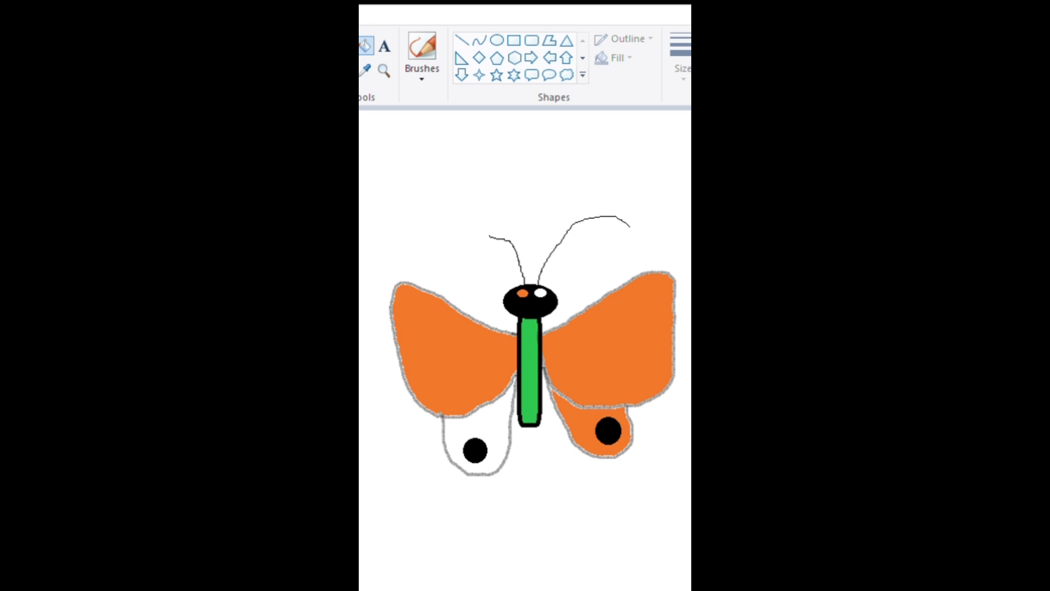
pyautogui.click(597, 420)
pyautogui.click(499, 429)
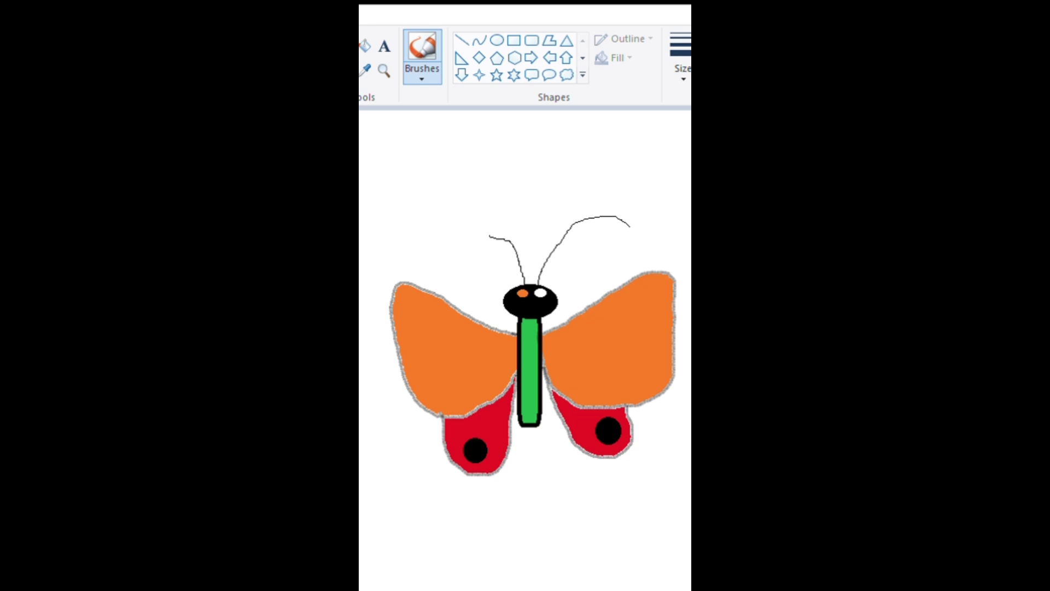
# - Paint indigo strokes on both orange wings, beside the body and along their lower edges
pyautogui.moveTo(544, 338)
pyautogui.mouseDown()
pyautogui.moveTo(607, 320)
pyautogui.moveTo(553, 342)
pyautogui.moveTo(555, 373)
pyautogui.moveTo(511, 357)
pyautogui.moveTo(525, 346)
pyautogui.moveTo(490, 341)
pyautogui.moveTo(527, 343)
pyautogui.moveTo(510, 357)
pyautogui.moveTo(528, 350)
pyautogui.moveTo(526, 362)
pyautogui.moveTo(497, 375)
pyautogui.mouseUp()
pyautogui.click(630, 330)
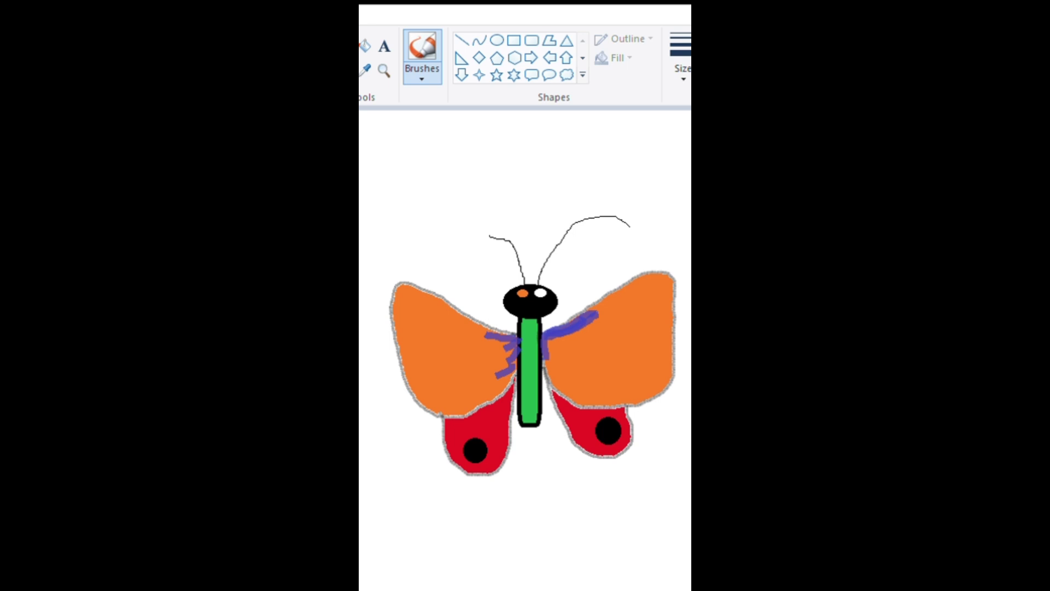
pyautogui.moveTo(577, 385); pyautogui.dragTo(658, 379)
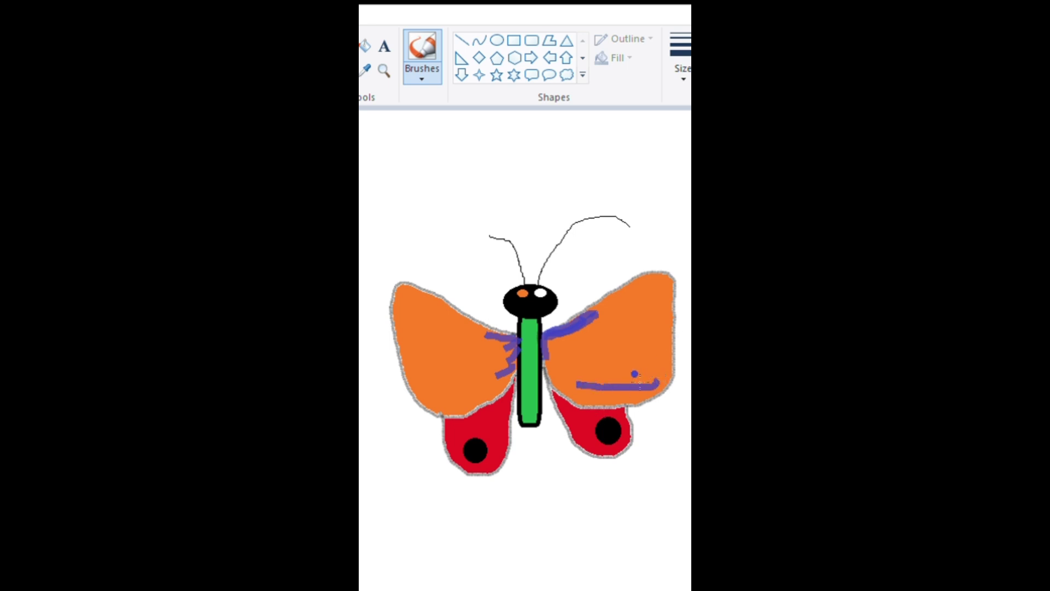
pyautogui.moveTo(499, 382); pyautogui.dragTo(442, 387)
# - Paint curved golden-yellow strokes across both orange wings and paint the orange eye white
pyautogui.moveTo(584, 371); pyautogui.dragTo(665, 337)
pyautogui.moveTo(607, 353); pyautogui.dragTo(663, 318)
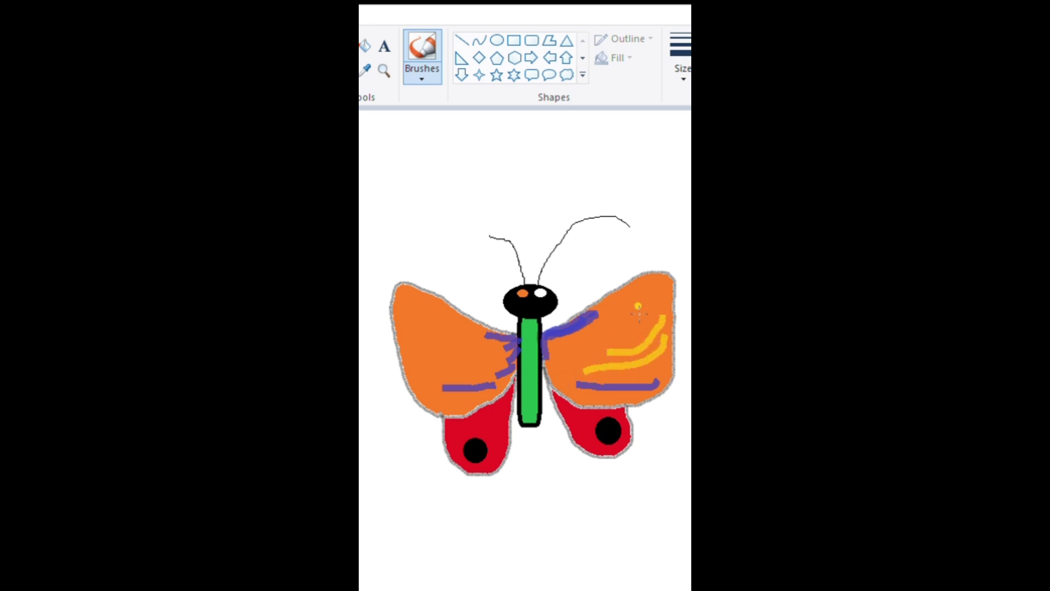
pyautogui.moveTo(490, 363)
pyautogui.mouseDown()
pyautogui.moveTo(417, 372)
pyautogui.moveTo(459, 356)
pyautogui.moveTo(419, 343)
pyautogui.moveTo(441, 320)
pyautogui.mouseUp()
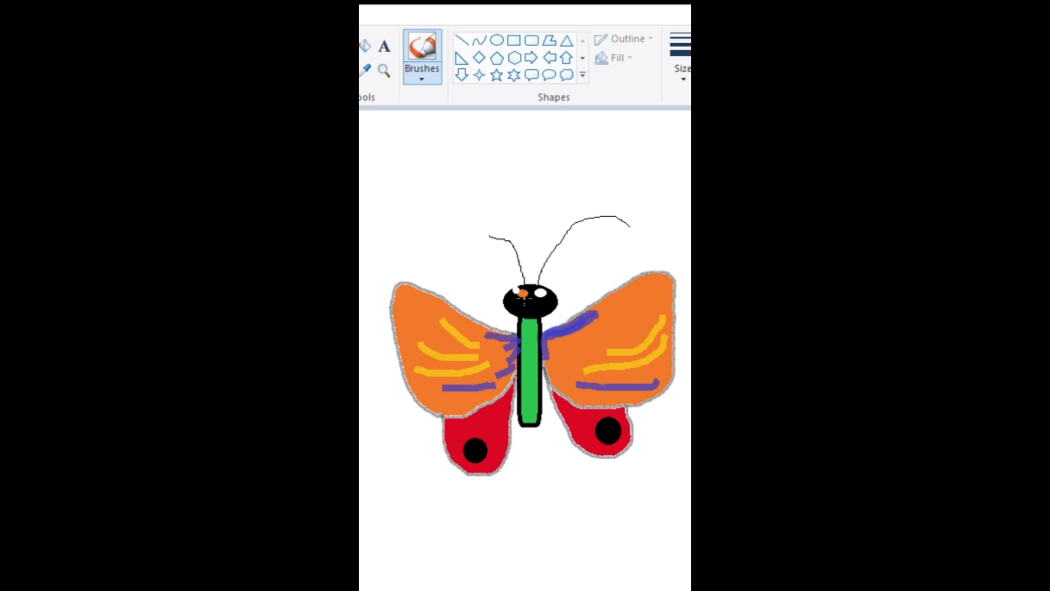
pyautogui.click(522, 294)
pyautogui.moveTo(522, 294); pyautogui.dragTo(528, 302)
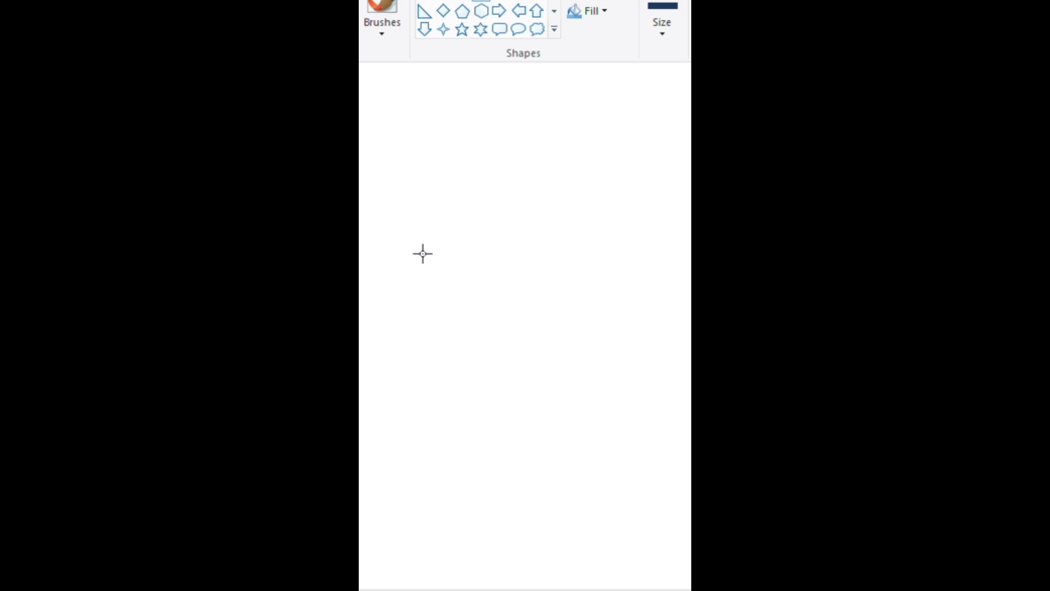
# - Draw two overlapping black-outlined squares of similar size, the second offset diagonally down and to the right of the first
pyautogui.moveTo(414, 245); pyautogui.dragTo(575, 387)
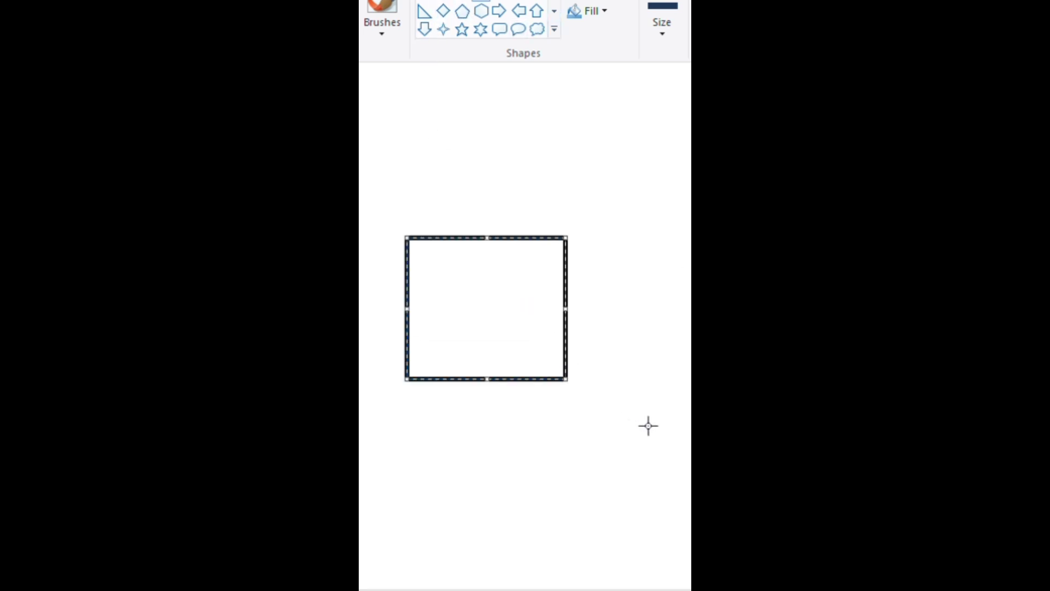
pyautogui.moveTo(674, 435); pyautogui.dragTo(507, 286)
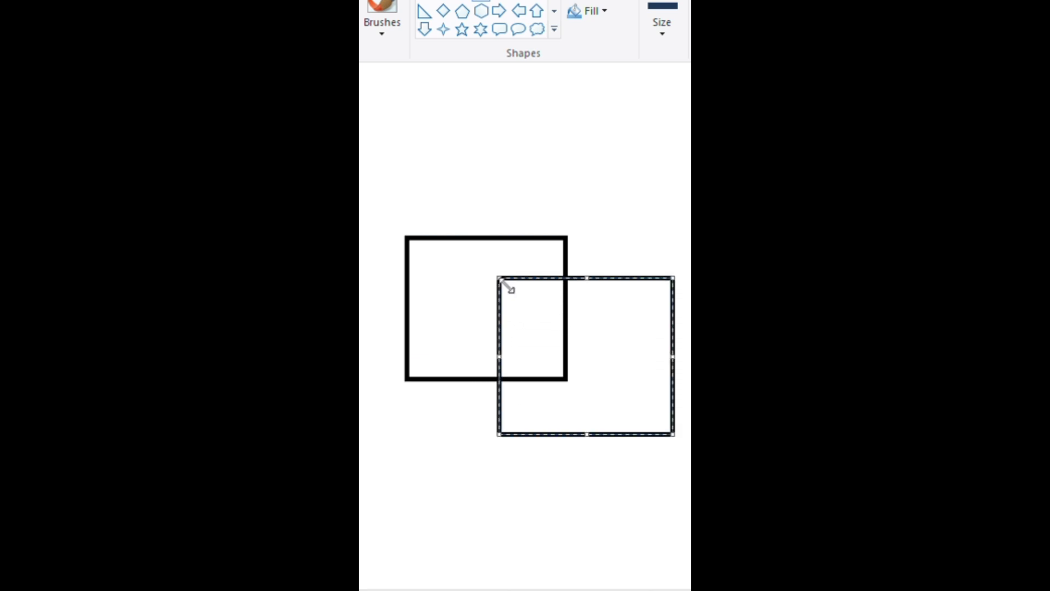
pyautogui.moveTo(600, 354)
pyautogui.mouseDown()
pyautogui.moveTo(582, 366)
pyautogui.moveTo(592, 371)
pyautogui.mouseUp()
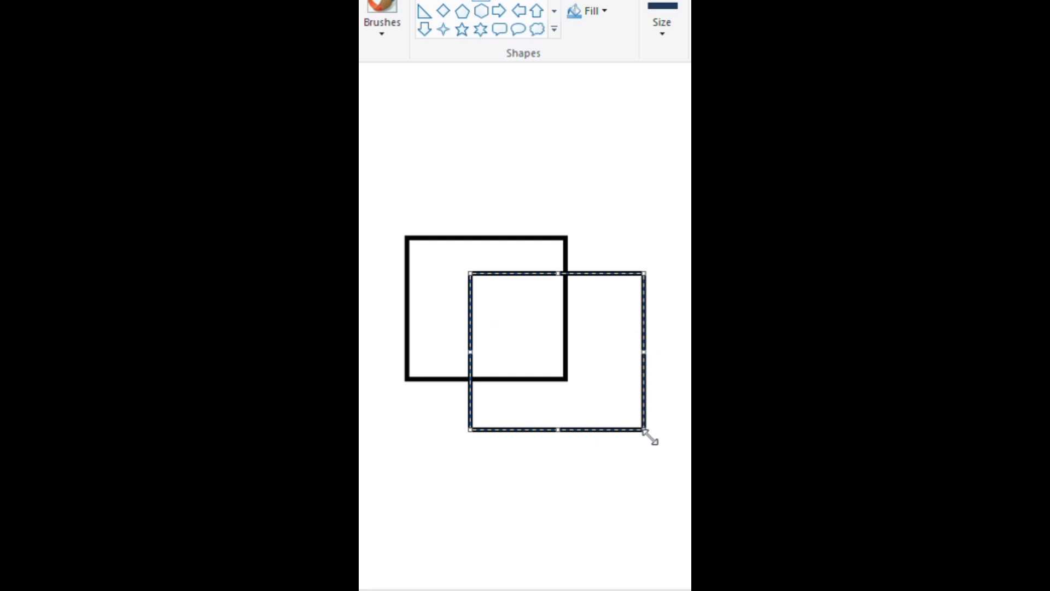
pyautogui.moveTo(645, 431); pyautogui.dragTo(608, 400)
# - Connect the upper-right, lower-left and upper-left corners of the two squares with straight black lines to form a cube
pyautogui.click(426, 1)
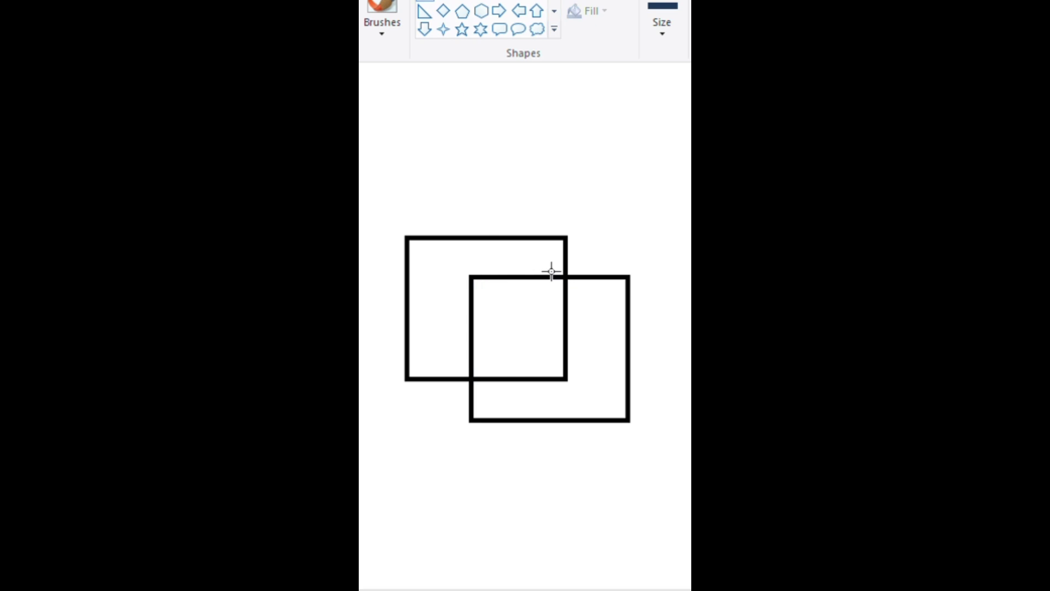
pyautogui.moveTo(566, 238); pyautogui.dragTo(638, 286)
pyautogui.moveTo(478, 428); pyautogui.dragTo(416, 391)
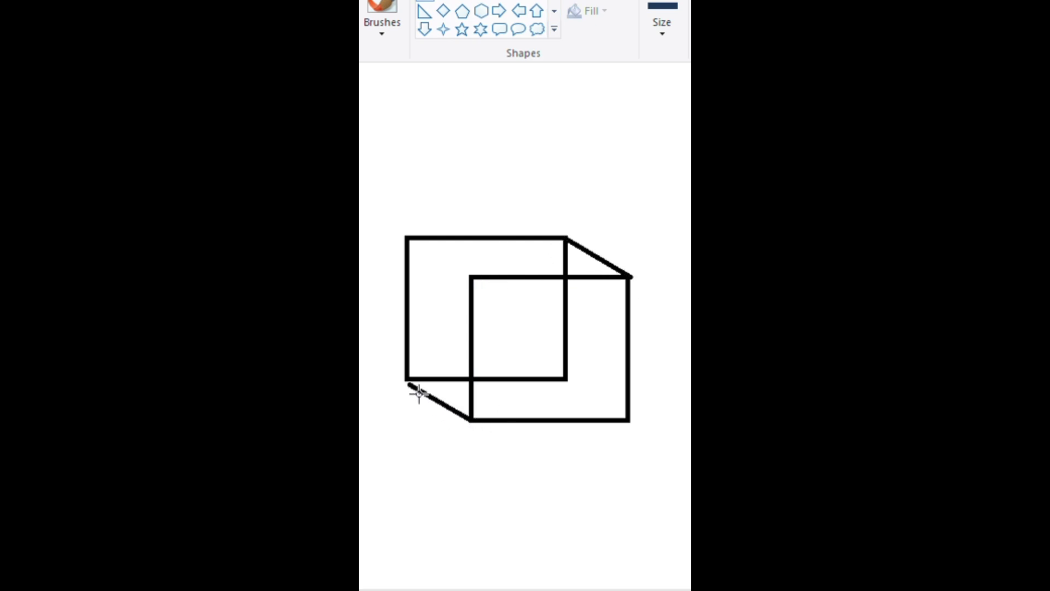
pyautogui.moveTo(406, 239); pyautogui.dragTo(470, 278)
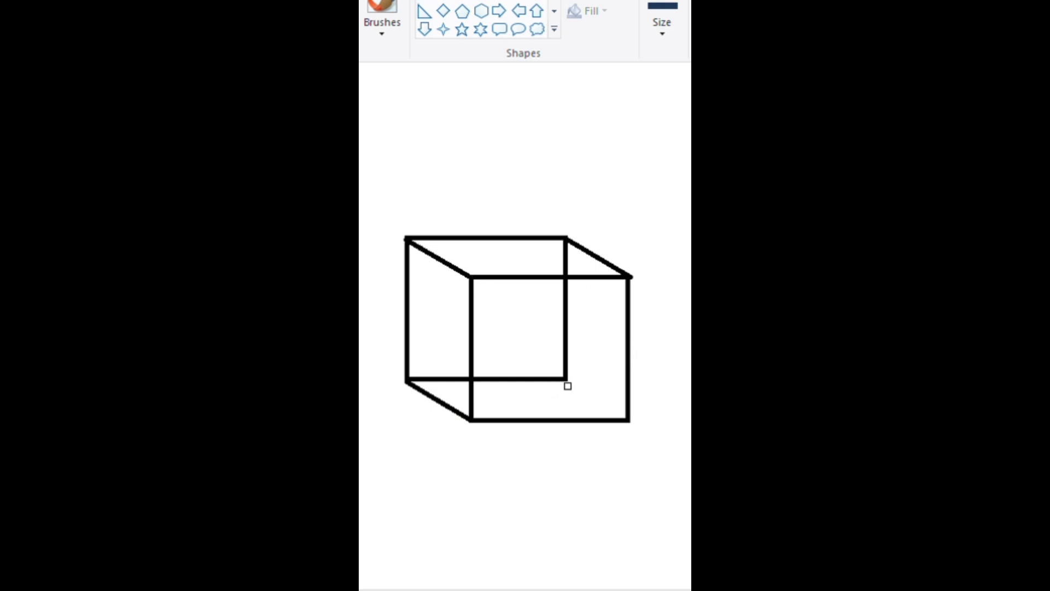
# - Erase the cube's hidden inner edges from the front, top and side faces
pyautogui.moveTo(565, 384)
pyautogui.mouseDown()
pyautogui.moveTo(565, 288)
pyautogui.moveTo(565, 345)
pyautogui.moveTo(550, 377)
pyautogui.moveTo(484, 376)
pyautogui.moveTo(513, 379)
pyautogui.mouseUp()
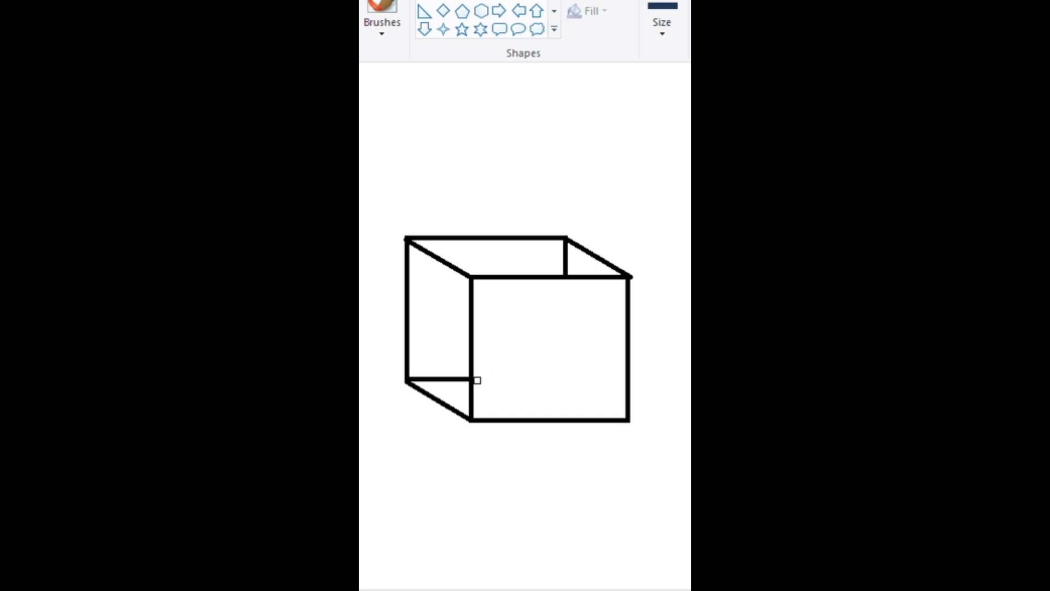
pyautogui.moveTo(570, 272); pyautogui.dragTo(563, 245)
pyautogui.moveTo(423, 377); pyautogui.dragTo(460, 378)
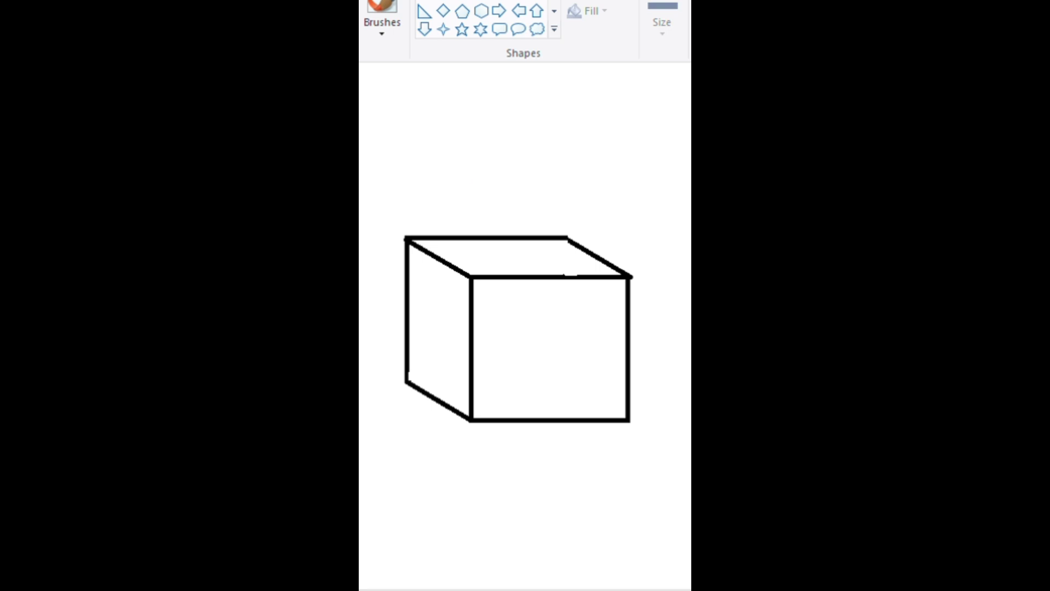
# - Fill the cube's front face with red and its top face with green, and fill the side face too
pyautogui.click(565, 330)
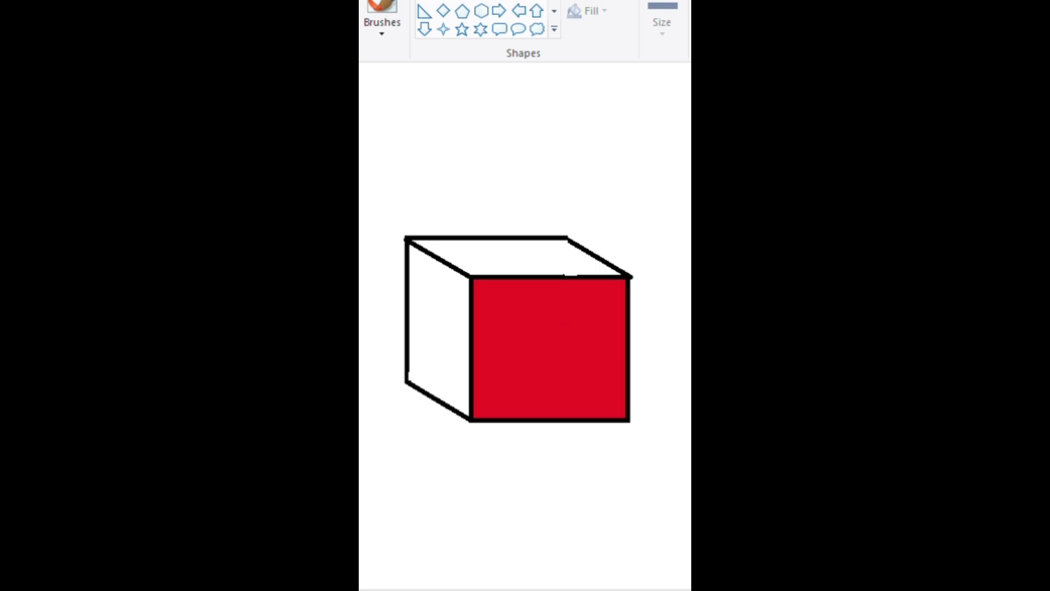
pyautogui.click(508, 270)
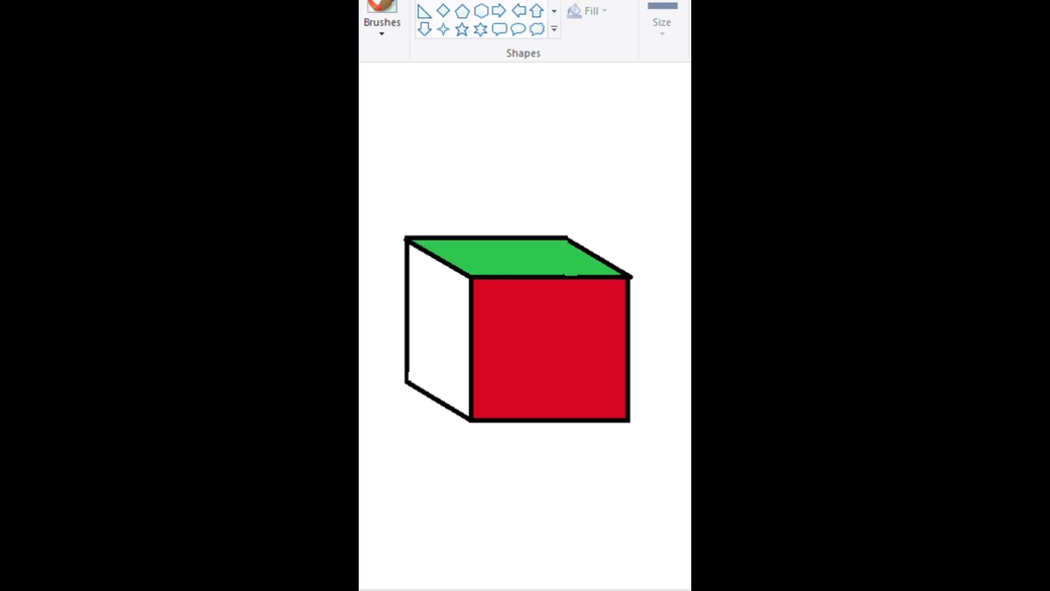
pyautogui.click(460, 332)
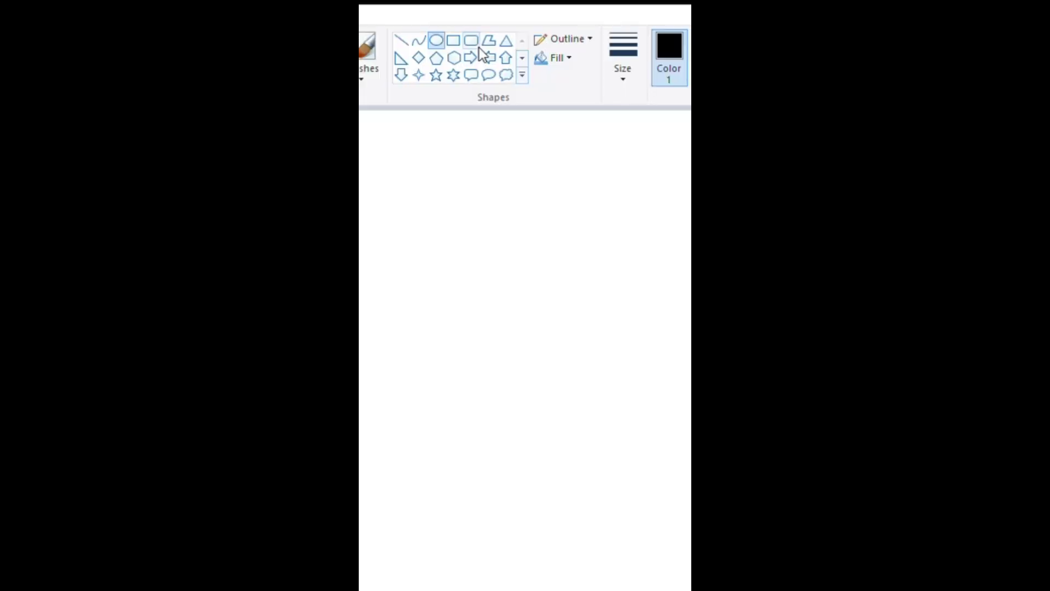
# - Draw a large triangle with a black outline on the blank canvas
pyautogui.click(505, 40)
pyautogui.moveTo(447, 245)
pyautogui.mouseDown()
pyautogui.moveTo(500, 330)
pyautogui.moveTo(630, 401)
pyautogui.mouseUp()
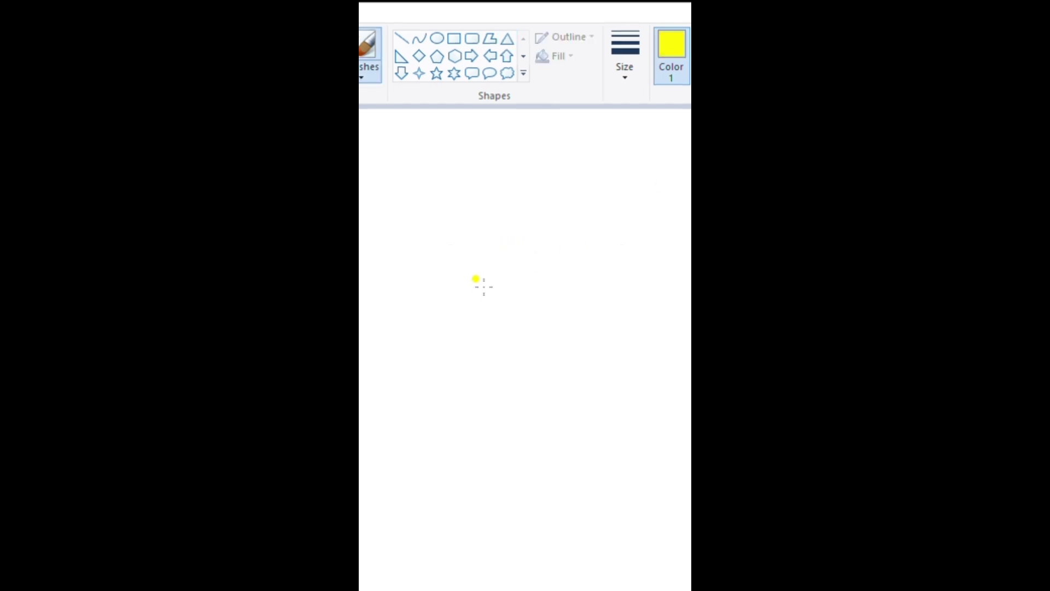
# - Outline a mango in yellow on the blank canvas and add a green stem and long leaf outline at its top
pyautogui.moveTo(484, 287)
pyautogui.mouseDown()
pyautogui.moveTo(444, 307)
pyautogui.moveTo(427, 360)
pyautogui.moveTo(427, 461)
pyautogui.mouseUp()
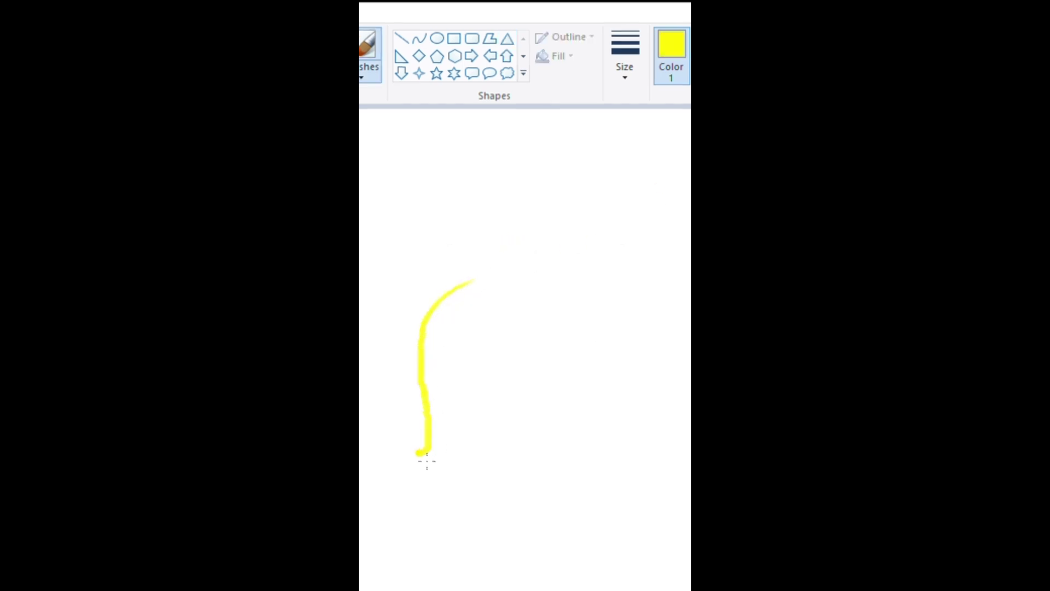
pyautogui.moveTo(475, 296)
pyautogui.mouseDown()
pyautogui.moveTo(528, 287)
pyautogui.moveTo(550, 301)
pyautogui.moveTo(560, 360)
pyautogui.moveTo(552, 437)
pyautogui.moveTo(531, 469)
pyautogui.moveTo(493, 487)
pyautogui.moveTo(458, 489)
pyautogui.moveTo(428, 474)
pyautogui.mouseUp()
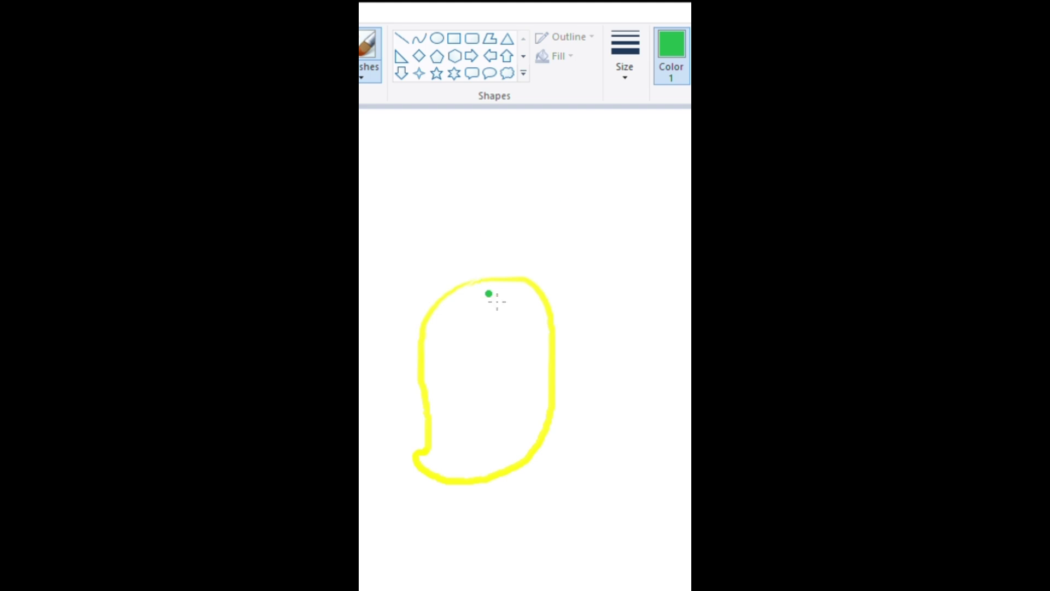
pyautogui.moveTo(492, 286)
pyautogui.mouseDown()
pyautogui.moveTo(501, 226)
pyautogui.moveTo(498, 284)
pyautogui.moveTo(502, 258)
pyautogui.moveTo(520, 262)
pyautogui.moveTo(581, 340)
pyautogui.moveTo(602, 420)
pyautogui.mouseUp()
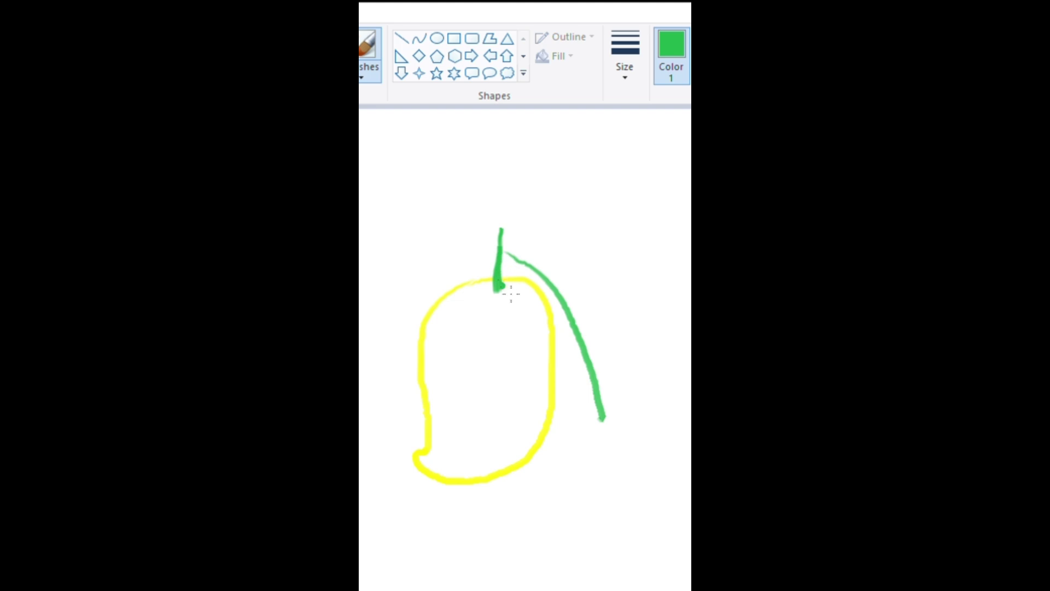
pyautogui.moveTo(510, 294)
pyautogui.mouseDown()
pyautogui.moveTo(556, 376)
pyautogui.moveTo(605, 421)
pyautogui.mouseUp()
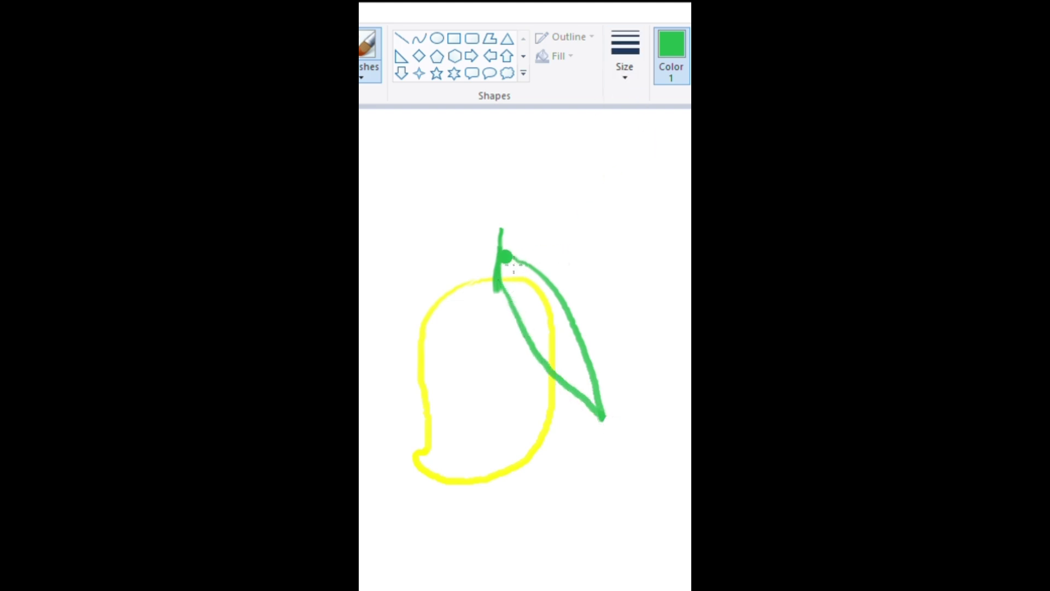
# - Paint the mango's leaf solid green with a thicker brush and cover the inside of the fruit with yellow
pyautogui.moveTo(505, 256)
pyautogui.mouseDown()
pyautogui.moveTo(510, 287)
pyautogui.moveTo(569, 383)
pyautogui.moveTo(602, 406)
pyautogui.moveTo(563, 322)
pyautogui.moveTo(533, 275)
pyautogui.moveTo(512, 272)
pyautogui.moveTo(566, 353)
pyautogui.moveTo(509, 250)
pyautogui.moveTo(524, 314)
pyautogui.moveTo(558, 327)
pyautogui.moveTo(557, 352)
pyautogui.moveTo(571, 369)
pyautogui.moveTo(547, 342)
pyautogui.moveTo(574, 364)
pyautogui.moveTo(608, 424)
pyautogui.moveTo(591, 379)
pyautogui.mouseUp()
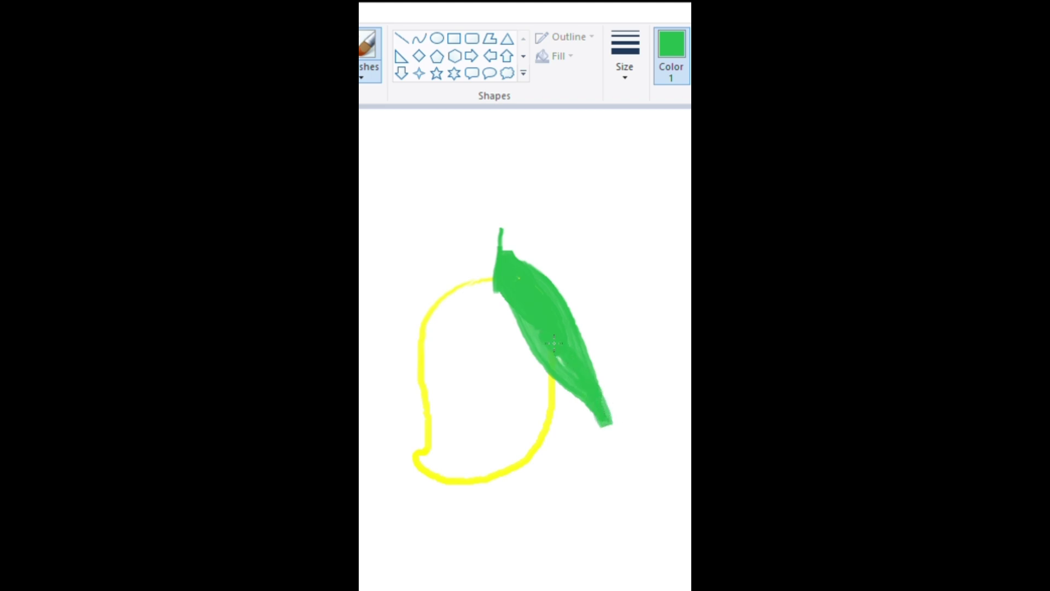
pyautogui.click(570, 193)
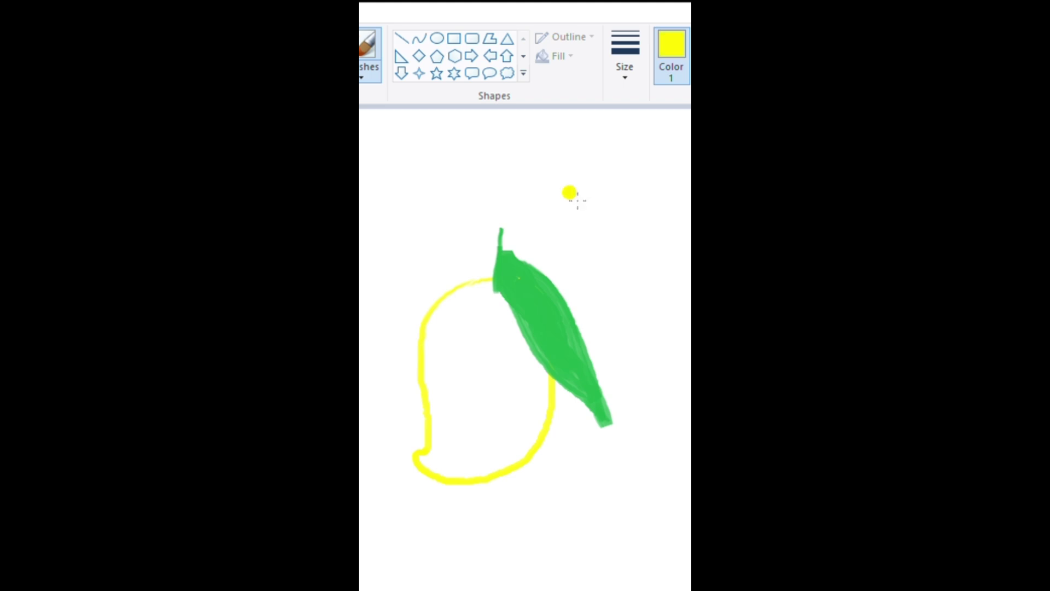
pyautogui.moveTo(492, 337)
pyautogui.mouseDown()
pyautogui.moveTo(495, 302)
pyautogui.moveTo(458, 313)
pyautogui.moveTo(445, 333)
pyautogui.moveTo(451, 463)
pyautogui.moveTo(437, 470)
pyautogui.moveTo(445, 475)
pyautogui.moveTo(496, 474)
pyautogui.moveTo(534, 446)
pyautogui.moveTo(547, 390)
pyautogui.moveTo(514, 335)
pyautogui.mouseUp()
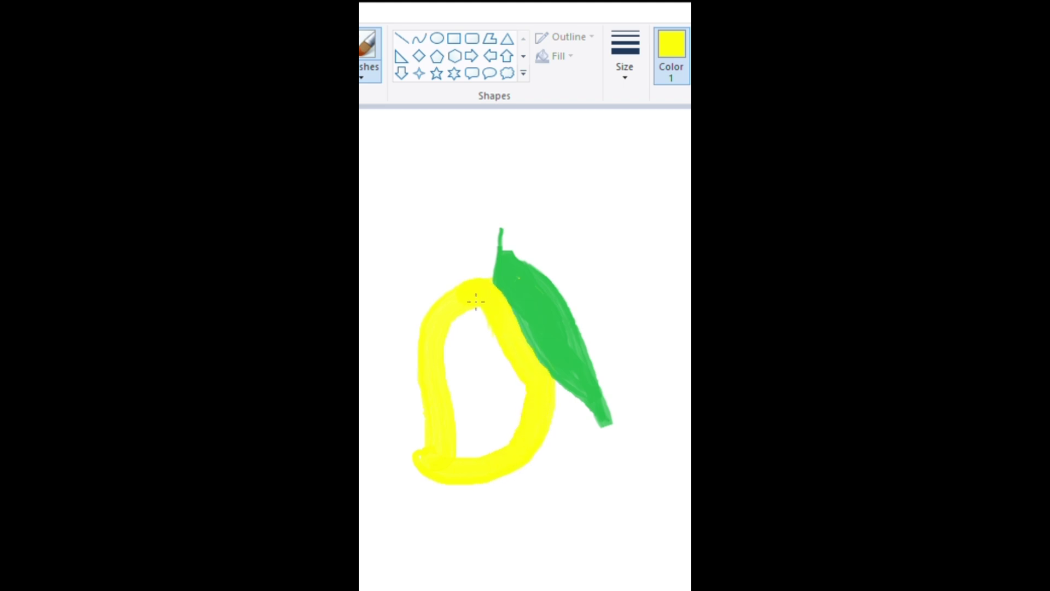
pyautogui.moveTo(476, 300)
pyautogui.mouseDown()
pyautogui.moveTo(464, 321)
pyautogui.moveTo(469, 336)
pyautogui.moveTo(481, 320)
pyautogui.moveTo(493, 348)
pyautogui.moveTo(511, 435)
pyautogui.moveTo(528, 416)
pyautogui.moveTo(496, 462)
pyautogui.moveTo(454, 427)
pyautogui.moveTo(474, 367)
pyautogui.moveTo(471, 426)
pyautogui.moveTo(459, 383)
pyautogui.moveTo(501, 372)
pyautogui.moveTo(478, 395)
pyautogui.moveTo(452, 371)
pyautogui.moveTo(460, 428)
pyautogui.moveTo(446, 463)
pyautogui.moveTo(431, 467)
pyautogui.moveTo(473, 456)
pyautogui.moveTo(533, 397)
pyautogui.moveTo(495, 463)
pyautogui.moveTo(477, 447)
pyautogui.moveTo(469, 473)
pyautogui.mouseUp()
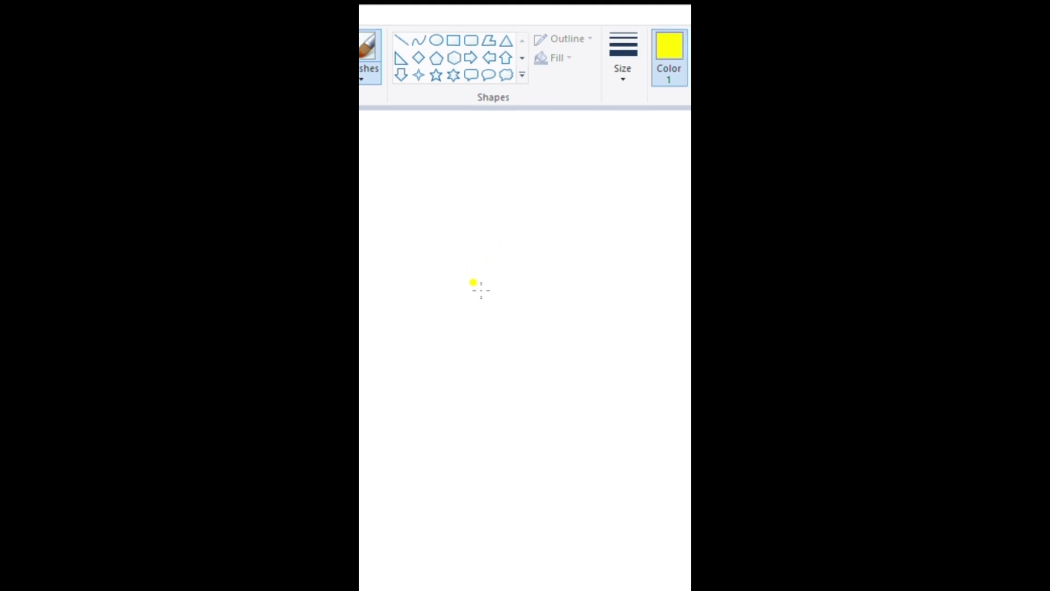
# - Brush a yellow mango outline on a new blank canvas, with a green stem and pointed leaf outline at its top
pyautogui.moveTo(474, 291)
pyautogui.mouseDown()
pyautogui.moveTo(446, 310)
pyautogui.moveTo(428, 376)
pyautogui.moveTo(433, 419)
pyautogui.mouseUp()
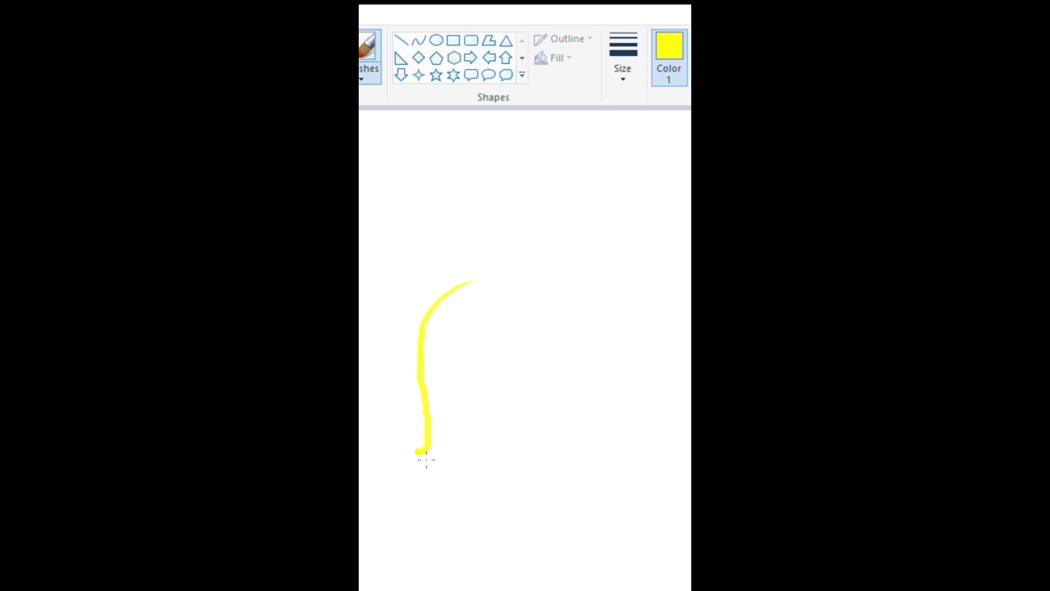
pyautogui.moveTo(479, 292)
pyautogui.mouseDown()
pyautogui.moveTo(538, 292)
pyautogui.moveTo(554, 321)
pyautogui.moveTo(555, 415)
pyautogui.moveTo(541, 452)
pyautogui.moveTo(491, 486)
pyautogui.moveTo(456, 488)
pyautogui.mouseUp()
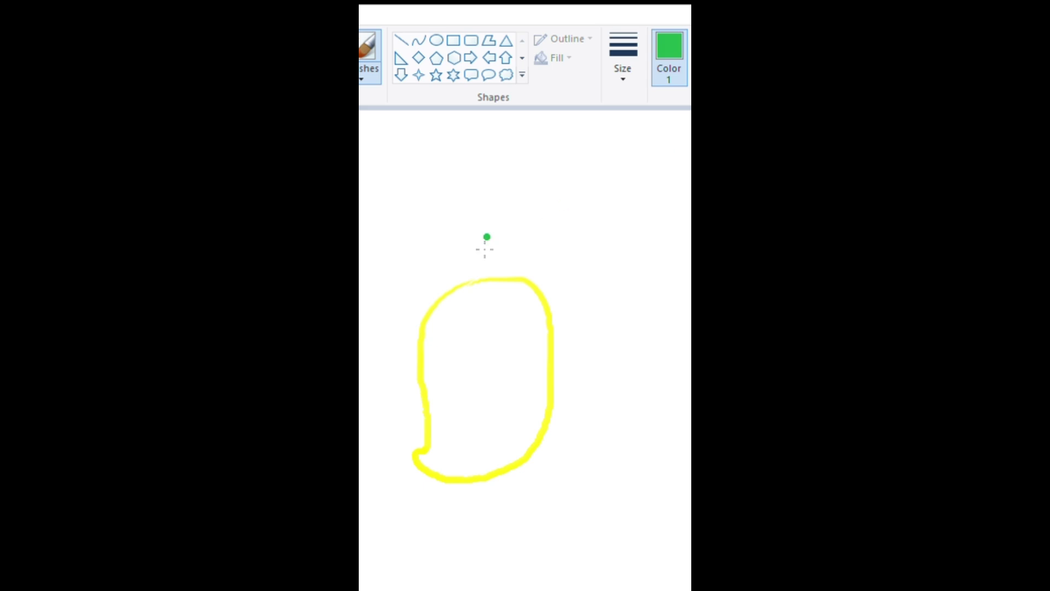
pyautogui.moveTo(500, 288)
pyautogui.mouseDown()
pyautogui.moveTo(498, 245)
pyautogui.moveTo(505, 298)
pyautogui.mouseUp()
pyautogui.moveTo(506, 259)
pyautogui.mouseDown()
pyautogui.moveTo(508, 234)
pyautogui.moveTo(501, 304)
pyautogui.moveTo(510, 258)
pyautogui.moveTo(539, 275)
pyautogui.moveTo(577, 326)
pyautogui.moveTo(608, 427)
pyautogui.mouseUp()
pyautogui.click(508, 320)
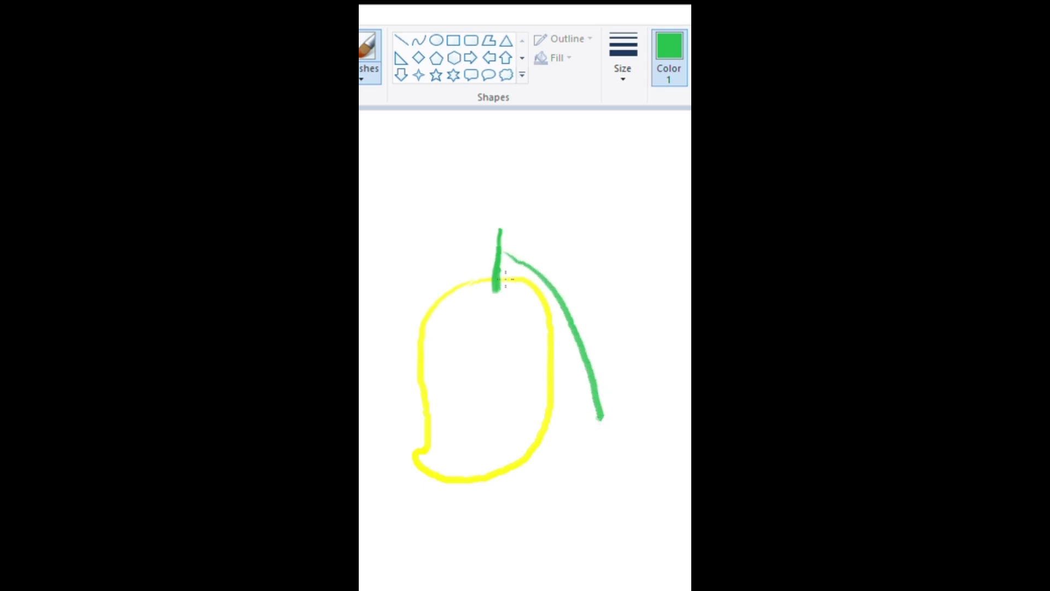
pyautogui.moveTo(505, 279)
pyautogui.mouseDown()
pyautogui.moveTo(552, 371)
pyautogui.moveTo(602, 418)
pyautogui.mouseUp()
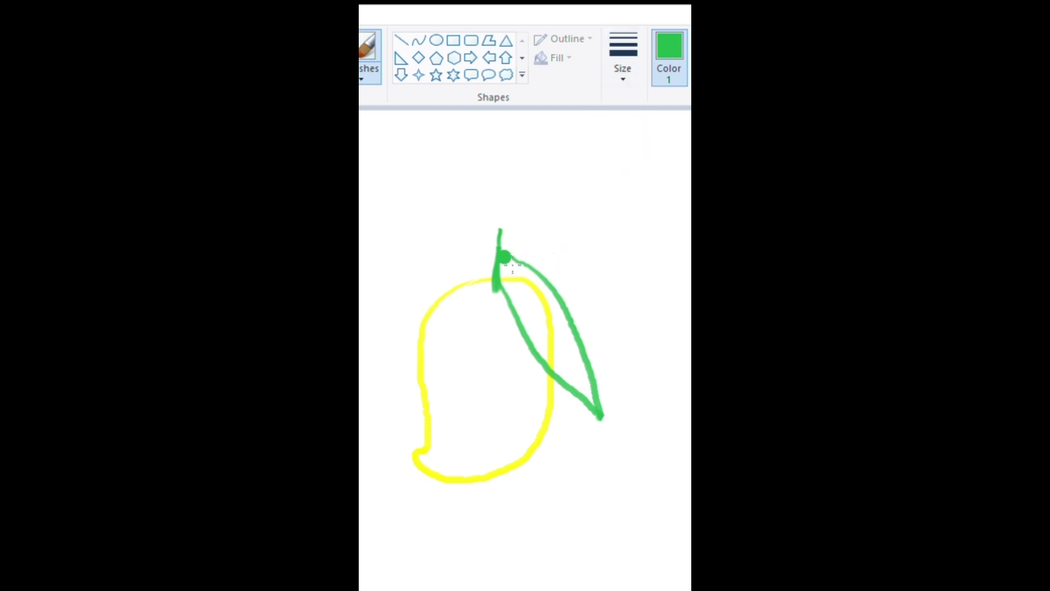
# - Paint over the inside of the mango's leaf with a thicker green brush
pyautogui.moveTo(501, 251)
pyautogui.mouseDown()
pyautogui.moveTo(518, 291)
pyautogui.moveTo(509, 274)
pyautogui.moveTo(509, 283)
pyautogui.moveTo(553, 363)
pyautogui.moveTo(602, 408)
pyautogui.moveTo(556, 298)
pyautogui.moveTo(510, 265)
pyautogui.moveTo(565, 355)
pyautogui.moveTo(525, 287)
pyautogui.moveTo(556, 320)
pyautogui.mouseUp()
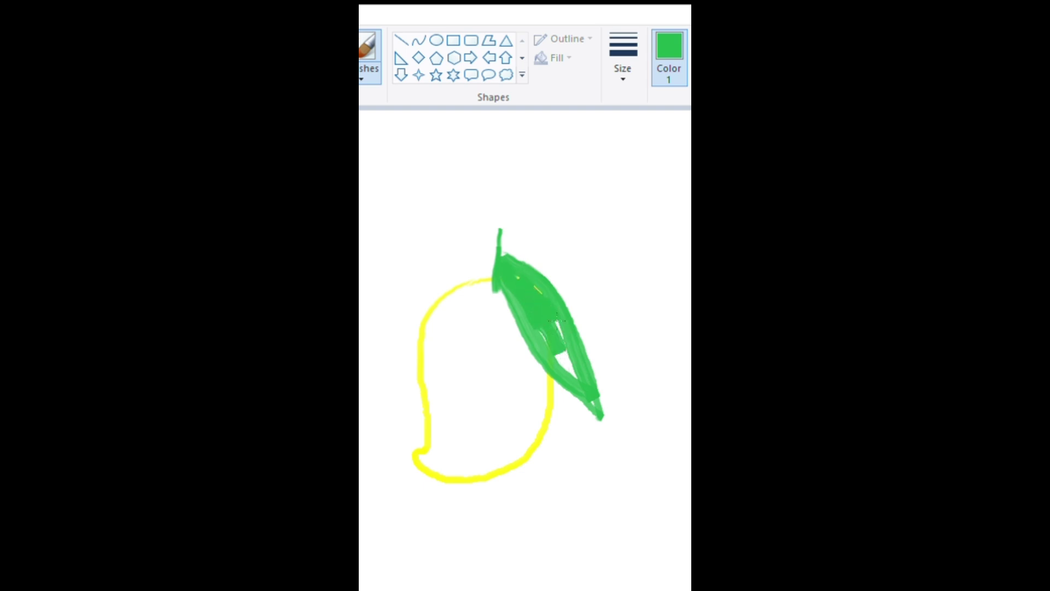
pyautogui.moveTo(527, 278)
pyautogui.mouseDown()
pyautogui.moveTo(512, 258)
pyautogui.moveTo(512, 291)
pyautogui.moveTo(562, 348)
pyautogui.moveTo(561, 325)
pyautogui.moveTo(585, 389)
pyautogui.moveTo(538, 328)
pyautogui.moveTo(585, 373)
pyautogui.moveTo(566, 362)
pyautogui.moveTo(613, 432)
pyautogui.moveTo(610, 407)
pyautogui.mouseUp()
pyautogui.hotkey('ctrl', 'z')
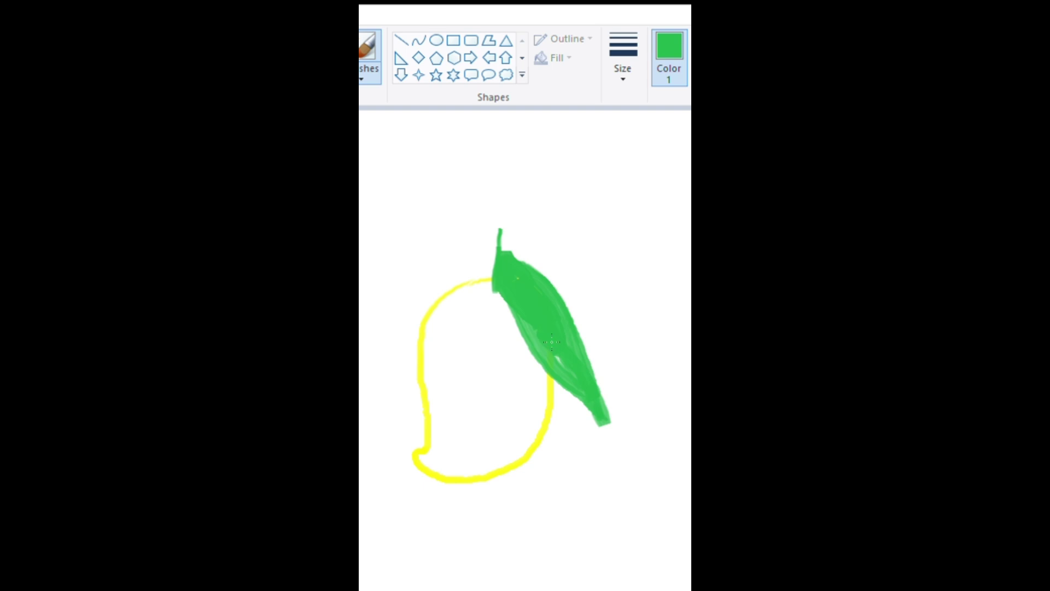
pyautogui.moveTo(576, 372); pyautogui.dragTo(540, 323)
# - Paint the inside of the mango yellow with a thick brush, from the edges to the middle
pyautogui.click(422, 333)
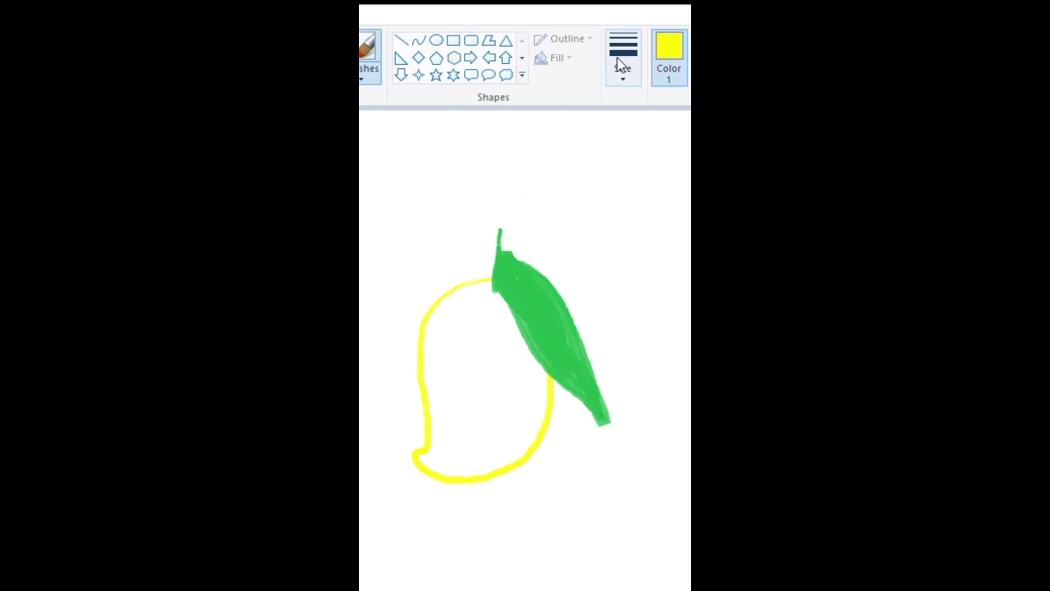
pyautogui.moveTo(496, 338)
pyautogui.mouseDown()
pyautogui.moveTo(491, 302)
pyautogui.moveTo(446, 326)
pyautogui.moveTo(439, 372)
pyautogui.moveTo(450, 460)
pyautogui.moveTo(435, 465)
pyautogui.moveTo(439, 472)
pyautogui.moveTo(482, 477)
pyautogui.moveTo(522, 461)
pyautogui.moveTo(545, 403)
pyautogui.moveTo(520, 352)
pyautogui.mouseUp()
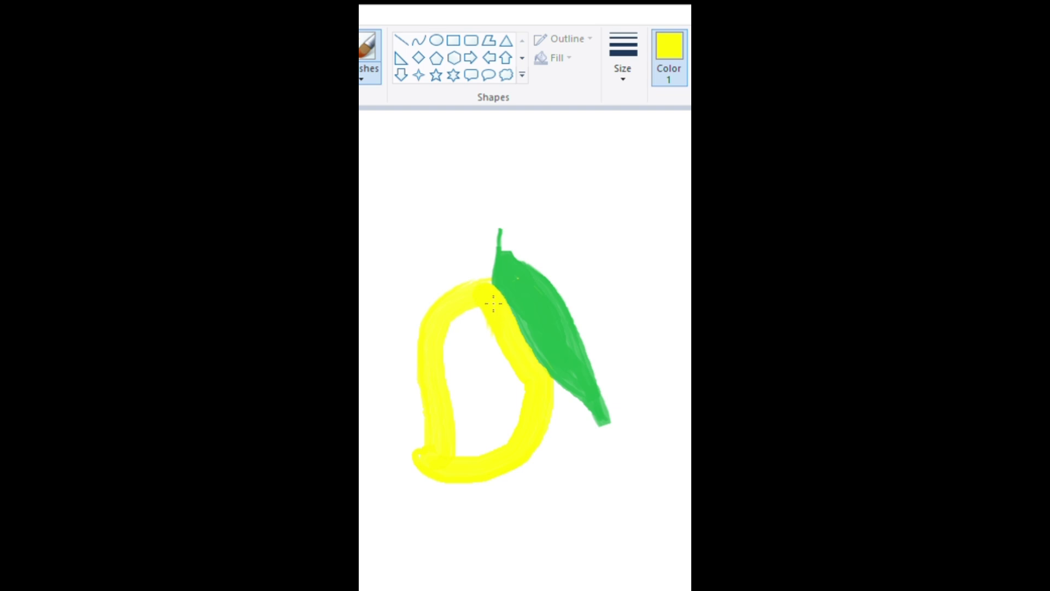
pyautogui.moveTo(479, 300)
pyautogui.mouseDown()
pyautogui.moveTo(455, 389)
pyautogui.moveTo(481, 319)
pyautogui.moveTo(488, 446)
pyautogui.moveTo(493, 346)
pyautogui.moveTo(510, 432)
pyautogui.mouseUp()
pyautogui.hotkey('ctrl', 'z')
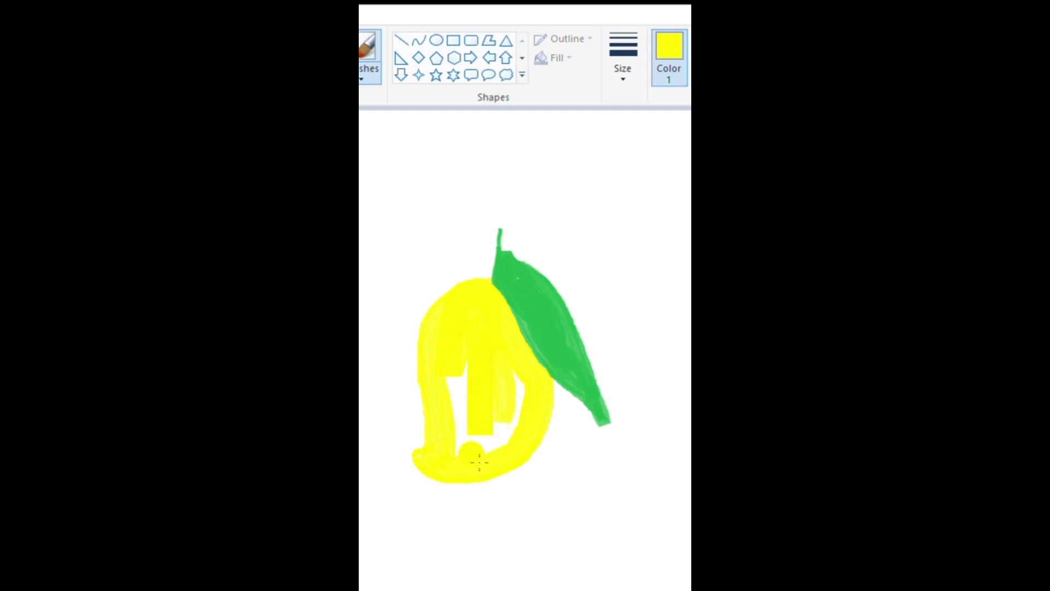
pyautogui.moveTo(474, 367)
pyautogui.mouseDown()
pyautogui.moveTo(470, 426)
pyautogui.moveTo(458, 381)
pyautogui.moveTo(499, 372)
pyautogui.moveTo(476, 387)
pyautogui.moveTo(468, 373)
pyautogui.moveTo(469, 407)
pyautogui.moveTo(452, 369)
pyautogui.moveTo(461, 407)
pyautogui.moveTo(463, 389)
pyautogui.moveTo(451, 455)
pyautogui.mouseUp()
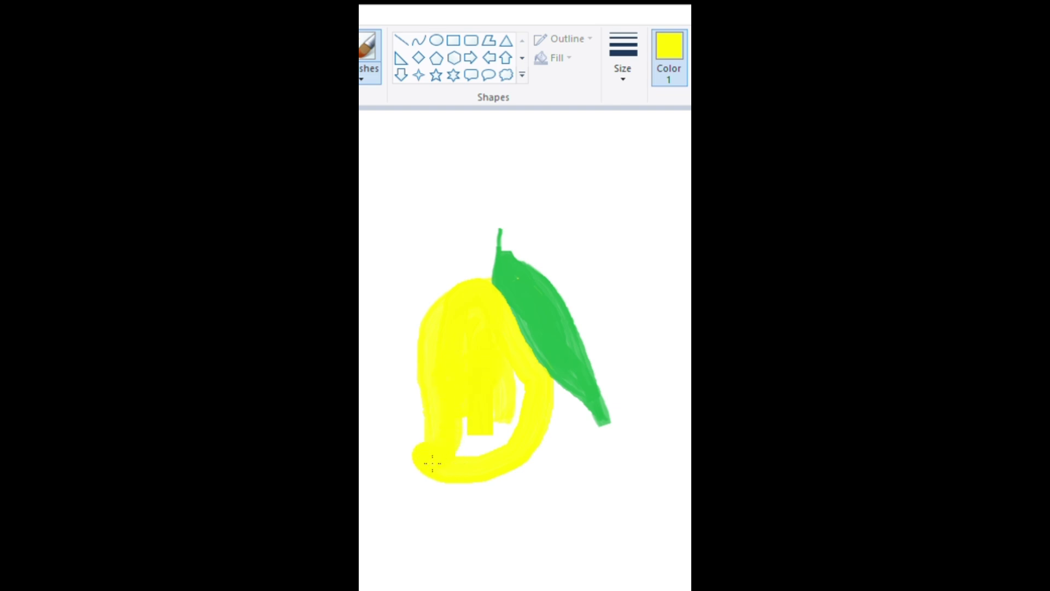
pyautogui.moveTo(465, 457)
pyautogui.mouseDown()
pyautogui.moveTo(519, 397)
pyautogui.moveTo(518, 373)
pyautogui.moveTo(528, 424)
pyautogui.moveTo(498, 459)
pyautogui.moveTo(480, 461)
pyautogui.moveTo(476, 420)
pyautogui.moveTo(469, 465)
pyautogui.mouseUp()
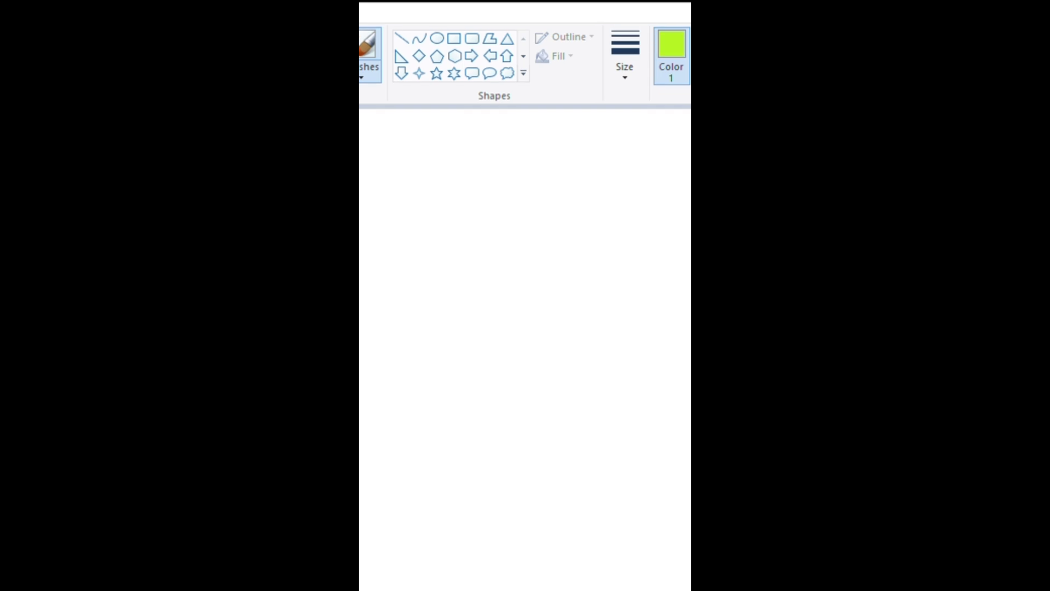
# - Paint a solid red apple body on the blank canvas, with a dip at the top centre and a narrower base
pyautogui.moveTo(531, 316)
pyautogui.mouseDown()
pyautogui.moveTo(583, 330)
pyautogui.moveTo(600, 403)
pyautogui.moveTo(580, 436)
pyautogui.moveTo(553, 446)
pyautogui.moveTo(475, 441)
pyautogui.moveTo(458, 413)
pyautogui.moveTo(454, 358)
pyautogui.moveTo(491, 320)
pyautogui.moveTo(530, 324)
pyautogui.moveTo(552, 418)
pyautogui.moveTo(575, 384)
pyautogui.moveTo(516, 386)
pyautogui.moveTo(541, 335)
pyautogui.moveTo(523, 347)
pyautogui.moveTo(544, 368)
pyautogui.moveTo(565, 326)
pyautogui.moveTo(586, 386)
pyautogui.moveTo(568, 328)
pyautogui.moveTo(542, 320)
pyautogui.moveTo(557, 309)
pyautogui.moveTo(587, 381)
pyautogui.moveTo(569, 428)
pyautogui.moveTo(508, 434)
pyautogui.moveTo(475, 416)
pyautogui.moveTo(465, 350)
pyautogui.moveTo(508, 330)
pyautogui.moveTo(487, 399)
pyautogui.moveTo(518, 335)
pyautogui.moveTo(513, 403)
pyautogui.moveTo(554, 412)
pyautogui.moveTo(574, 403)
pyautogui.moveTo(532, 435)
pyautogui.moveTo(480, 414)
pyautogui.mouseUp()
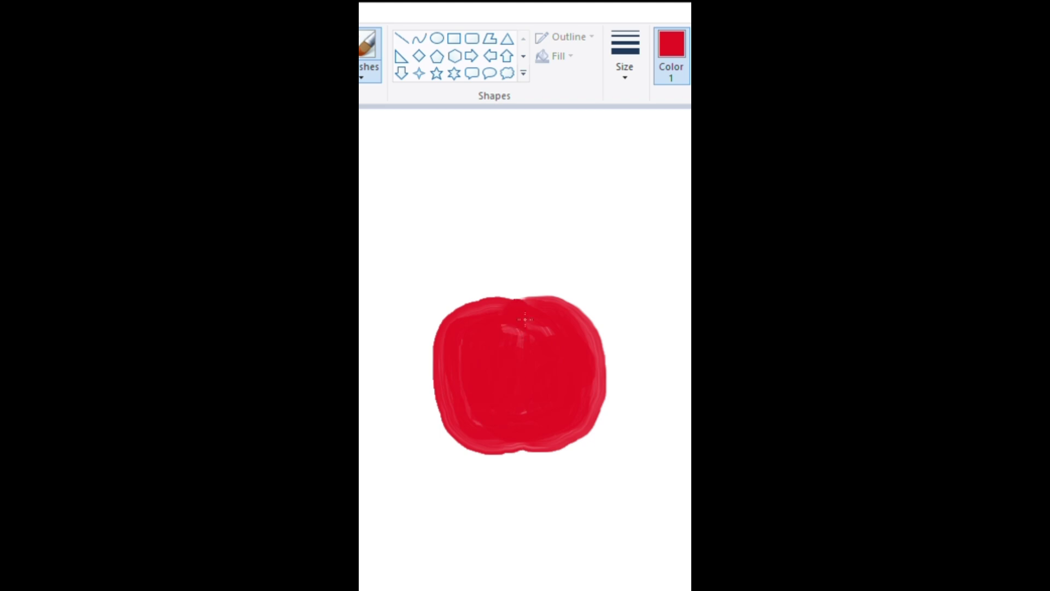
pyautogui.moveTo(518, 300)
pyautogui.mouseDown()
pyautogui.moveTo(586, 308)
pyautogui.moveTo(606, 318)
pyautogui.moveTo(625, 372)
pyautogui.moveTo(609, 421)
pyautogui.moveTo(557, 451)
pyautogui.moveTo(508, 457)
pyautogui.moveTo(482, 449)
pyautogui.moveTo(449, 409)
pyautogui.moveTo(442, 340)
pyautogui.moveTo(458, 320)
pyautogui.moveTo(496, 311)
pyautogui.moveTo(596, 326)
pyautogui.moveTo(619, 365)
pyautogui.moveTo(592, 414)
pyautogui.mouseUp()
pyautogui.moveTo(517, 452)
pyautogui.mouseDown()
pyautogui.moveTo(575, 451)
pyautogui.moveTo(610, 423)
pyautogui.moveTo(627, 379)
pyautogui.moveTo(621, 331)
pyautogui.moveTo(569, 307)
pyautogui.moveTo(451, 313)
pyautogui.moveTo(429, 360)
pyautogui.moveTo(448, 423)
pyautogui.moveTo(485, 460)
pyautogui.moveTo(576, 451)
pyautogui.moveTo(608, 415)
pyautogui.moveTo(613, 371)
pyautogui.moveTo(559, 329)
pyautogui.moveTo(521, 342)
pyautogui.moveTo(567, 298)
pyautogui.moveTo(621, 314)
pyautogui.moveTo(631, 373)
pyautogui.mouseUp()
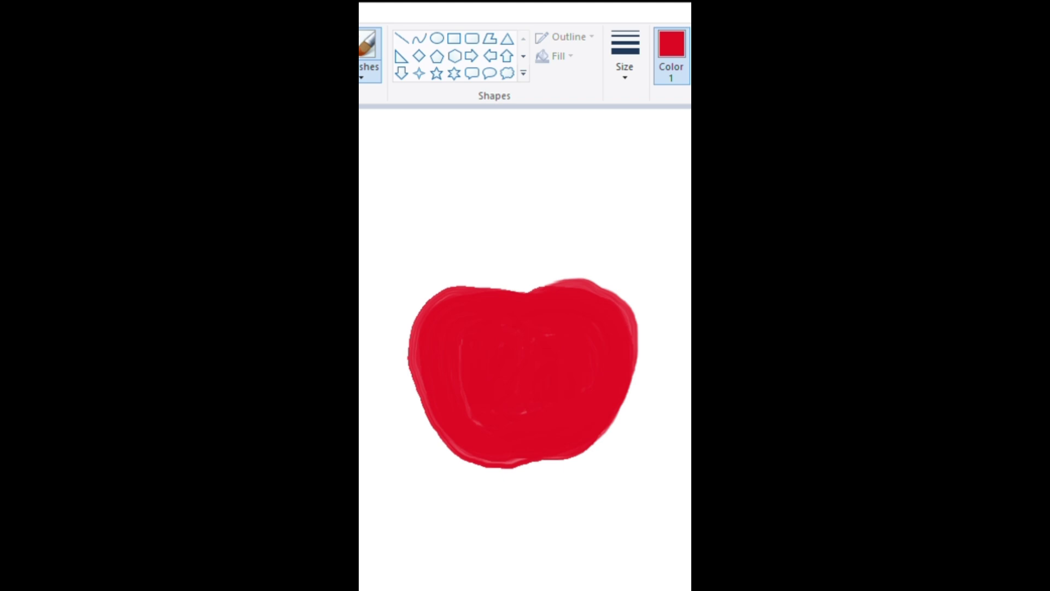
# - Paint a curved green stem on top of the apple and a small black hollow at the stem's base
pyautogui.click(690, 44)
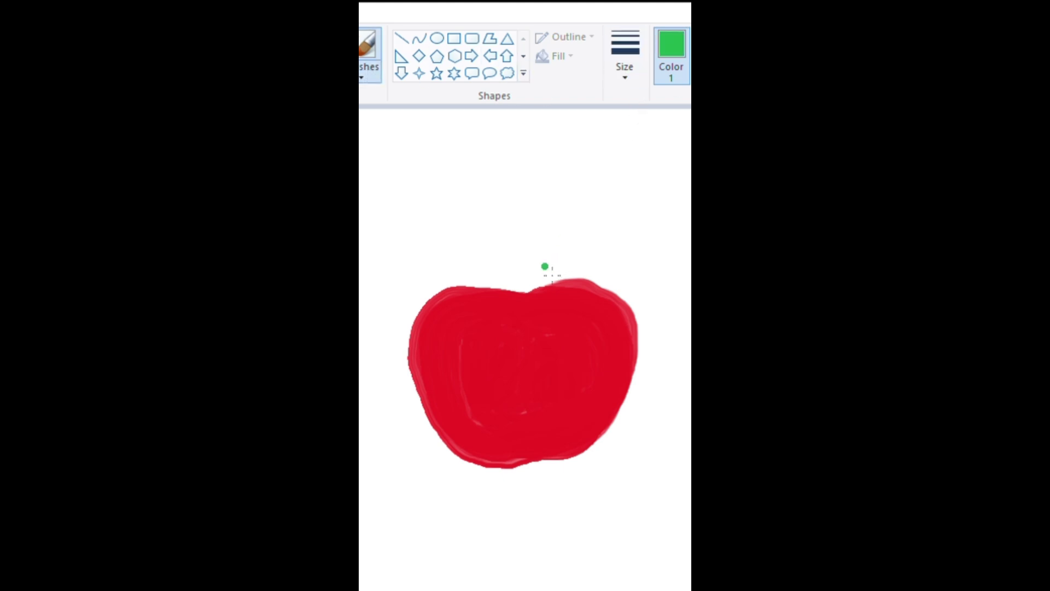
pyautogui.moveTo(525, 296)
pyautogui.mouseDown()
pyautogui.moveTo(569, 238)
pyautogui.moveTo(526, 296)
pyautogui.mouseUp()
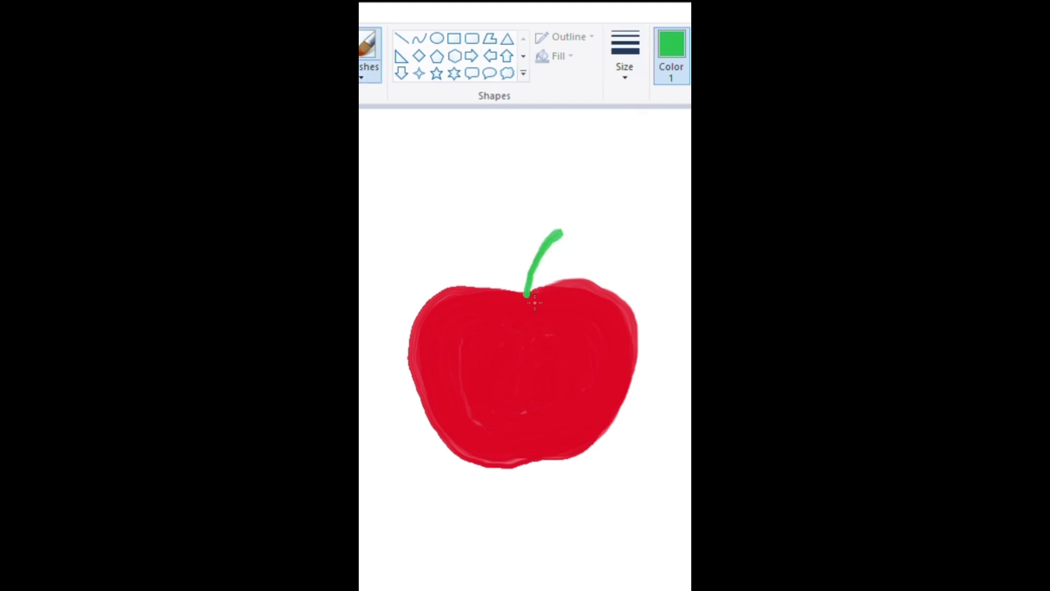
pyautogui.click(690, 43)
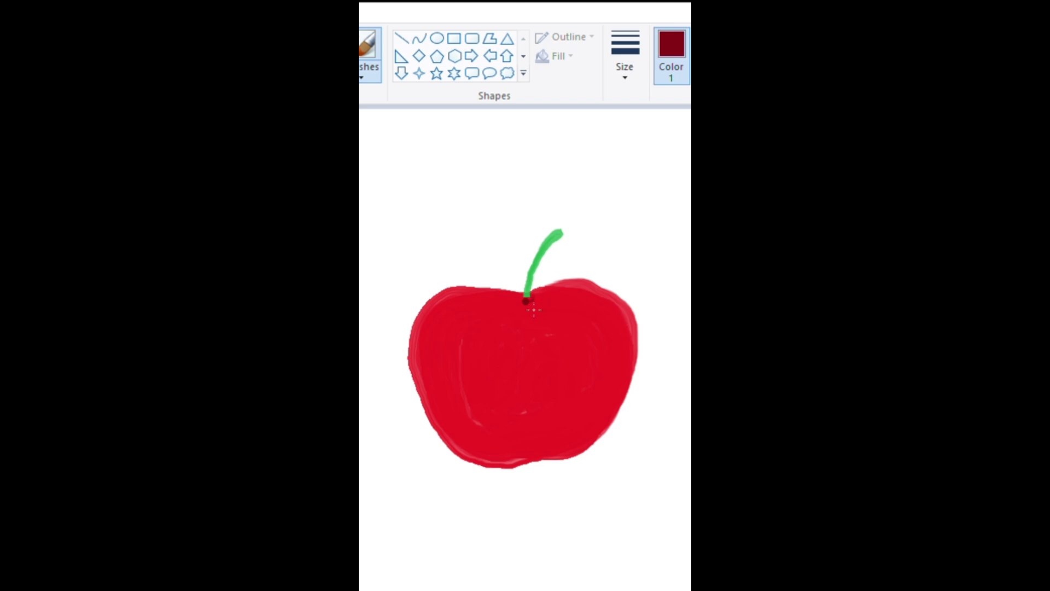
pyautogui.click(690, 44)
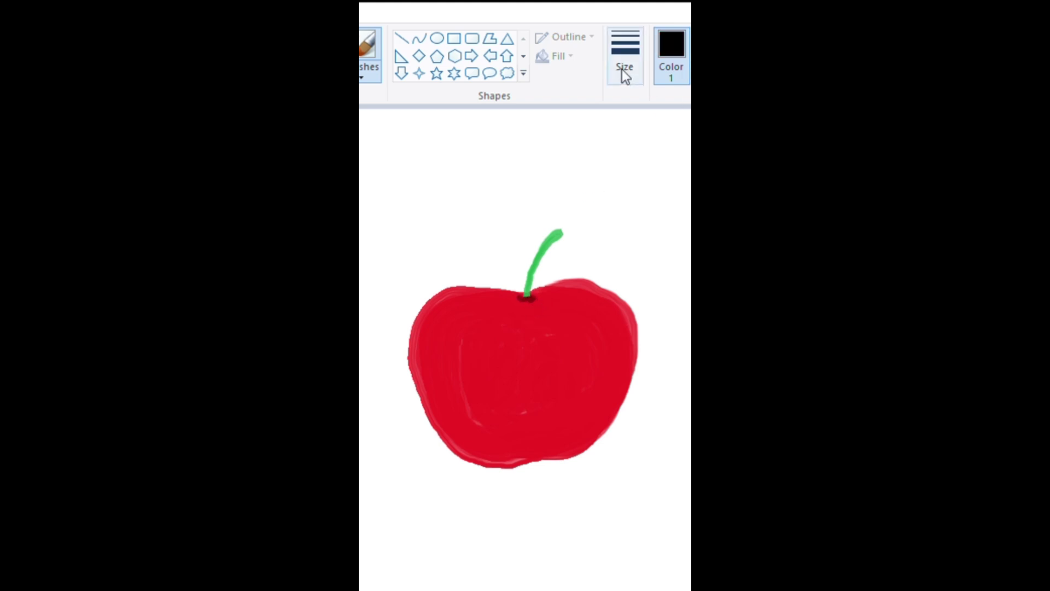
pyautogui.moveTo(520, 294); pyautogui.dragTo(533, 299)
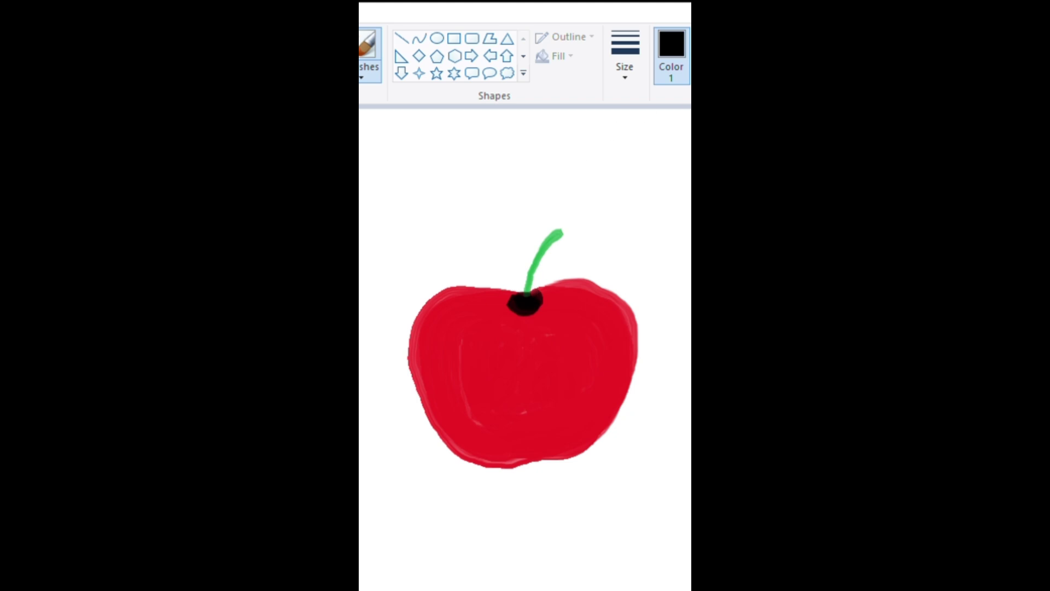
pyautogui.click(690, 44)
pyautogui.click(528, 300)
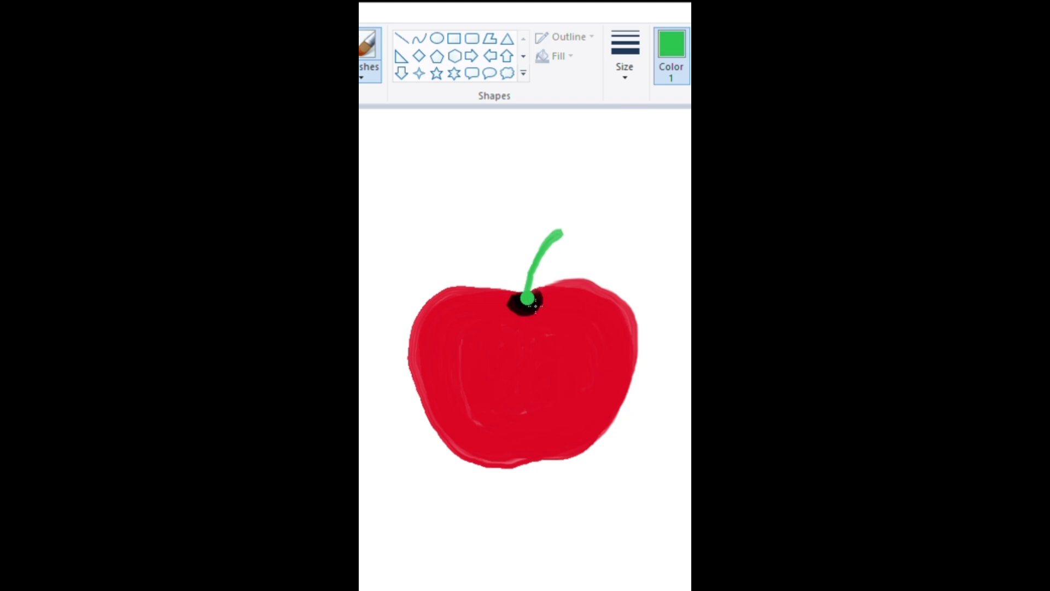
pyautogui.moveTo(534, 305)
pyautogui.mouseDown()
pyautogui.moveTo(578, 239)
pyautogui.moveTo(540, 283)
pyautogui.moveTo(540, 310)
pyautogui.moveTo(550, 275)
pyautogui.mouseUp()
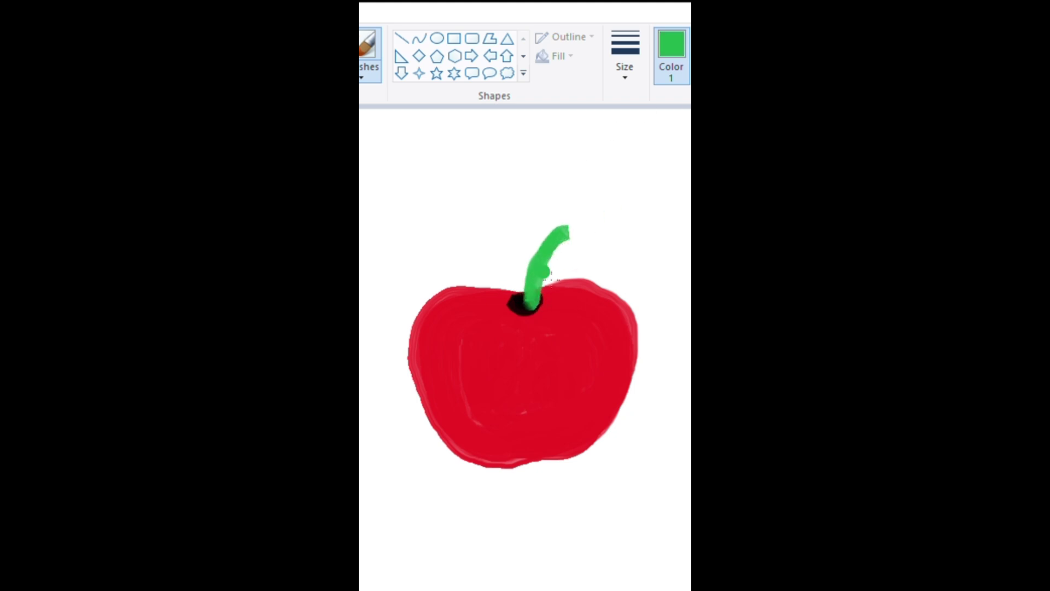
pyautogui.hotkey('ctrl', 'z')
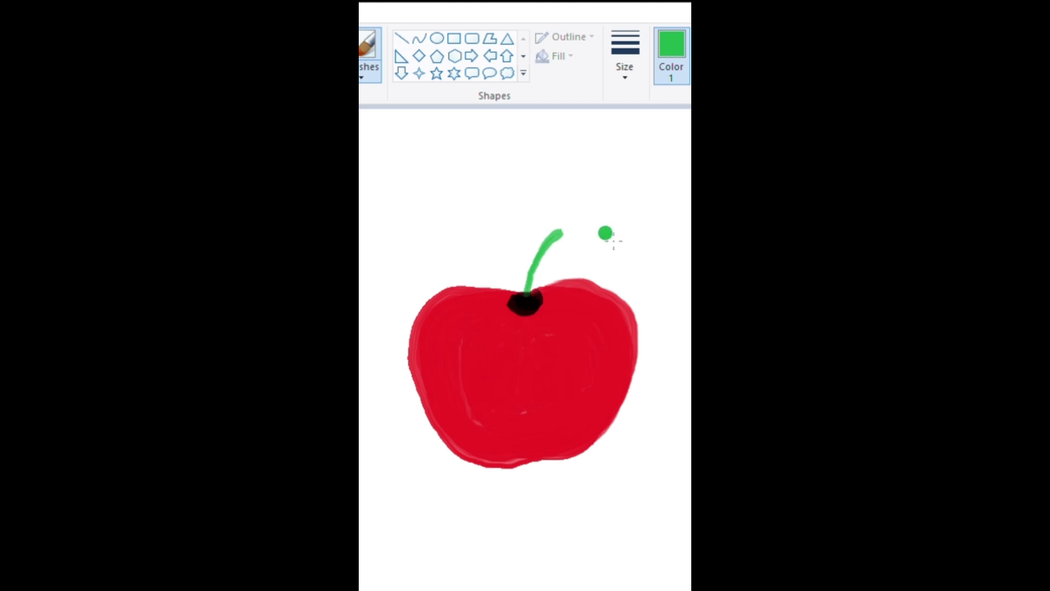
# - Brush a green leaf from the base of the apple's stem toward the upper right
pyautogui.moveTo(535, 308); pyautogui.dragTo(656, 233)
pyautogui.moveTo(544, 304)
pyautogui.mouseDown()
pyautogui.moveTo(608, 282)
pyautogui.moveTo(663, 233)
pyautogui.moveTo(548, 297)
pyautogui.moveTo(569, 291)
pyautogui.mouseUp()
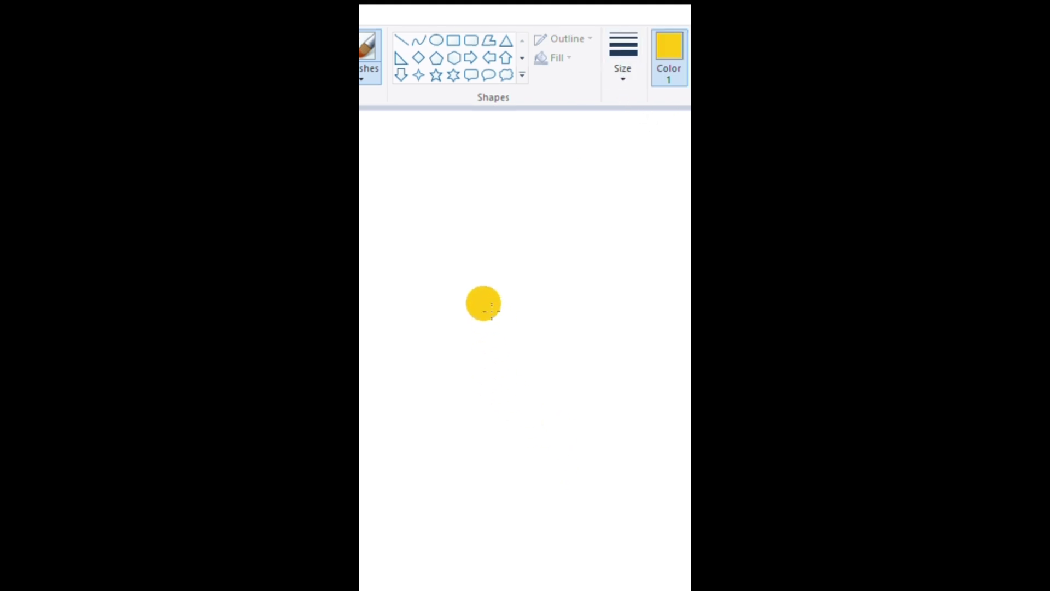
# - Paint a round gold orange on the blank canvas, with small dark specks and a short green stem
pyautogui.moveTo(486, 304)
pyautogui.mouseDown()
pyautogui.moveTo(528, 309)
pyautogui.moveTo(544, 323)
pyautogui.moveTo(538, 335)
pyautogui.moveTo(515, 332)
pyautogui.moveTo(508, 321)
pyautogui.moveTo(531, 311)
pyautogui.moveTo(547, 320)
pyautogui.moveTo(543, 356)
pyautogui.moveTo(522, 364)
pyautogui.moveTo(502, 324)
pyautogui.moveTo(547, 313)
pyautogui.moveTo(563, 369)
pyautogui.moveTo(538, 384)
pyautogui.moveTo(493, 357)
pyautogui.moveTo(500, 324)
pyautogui.moveTo(512, 313)
pyautogui.moveTo(535, 326)
pyautogui.moveTo(507, 360)
pyautogui.moveTo(542, 375)
pyautogui.moveTo(512, 335)
pyautogui.moveTo(534, 315)
pyautogui.moveTo(569, 323)
pyautogui.moveTo(580, 367)
pyautogui.moveTo(566, 387)
pyautogui.moveTo(526, 396)
pyautogui.moveTo(494, 385)
pyautogui.moveTo(479, 370)
pyautogui.moveTo(498, 320)
pyautogui.mouseUp()
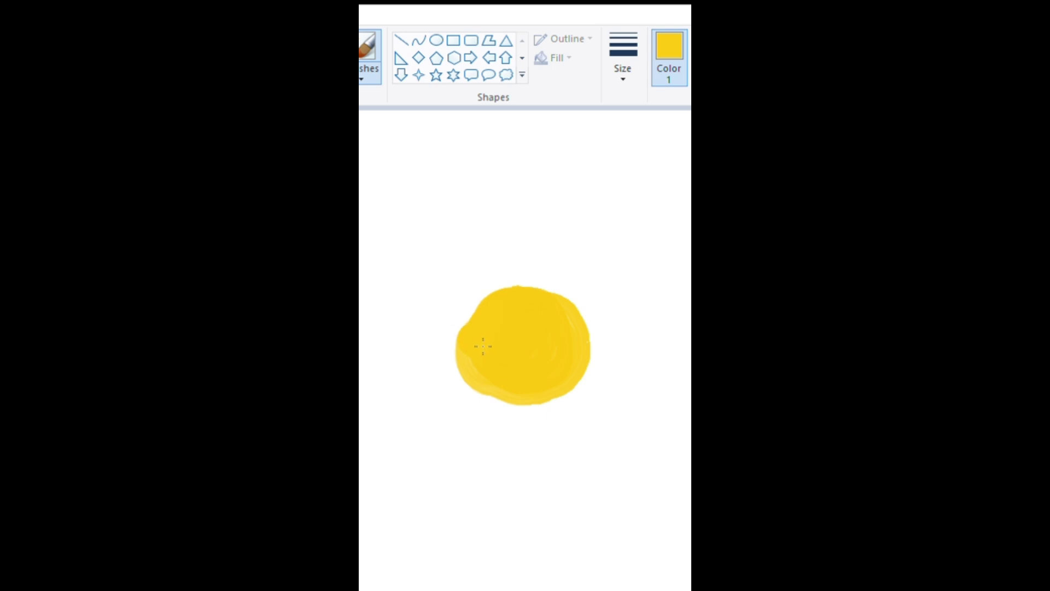
pyautogui.moveTo(502, 315)
pyautogui.mouseDown()
pyautogui.moveTo(474, 348)
pyautogui.moveTo(487, 401)
pyautogui.moveTo(524, 411)
pyautogui.moveTo(576, 388)
pyautogui.moveTo(577, 352)
pyautogui.moveTo(558, 329)
pyautogui.moveTo(506, 344)
pyautogui.moveTo(550, 315)
pyautogui.moveTo(585, 353)
pyautogui.moveTo(589, 388)
pyautogui.moveTo(566, 407)
pyautogui.moveTo(518, 410)
pyautogui.moveTo(483, 387)
pyautogui.moveTo(472, 343)
pyautogui.moveTo(513, 313)
pyautogui.moveTo(548, 308)
pyautogui.moveTo(595, 341)
pyautogui.moveTo(592, 385)
pyautogui.moveTo(571, 409)
pyautogui.moveTo(521, 419)
pyautogui.moveTo(482, 400)
pyautogui.moveTo(467, 354)
pyautogui.moveTo(476, 325)
pyautogui.moveTo(501, 311)
pyautogui.mouseUp()
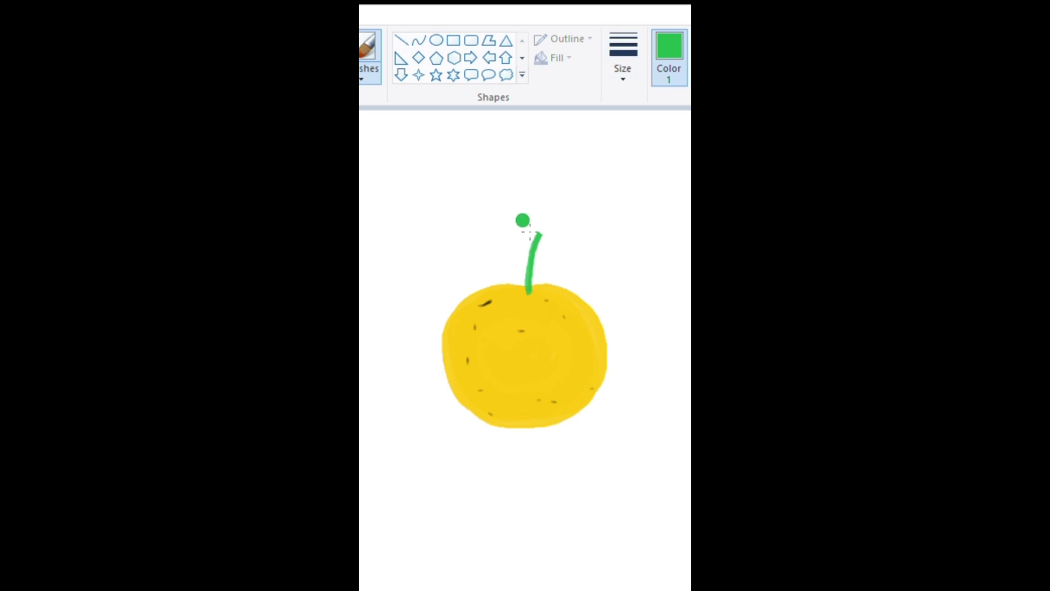
# - Draw a large green leaf from the orange's stem base toward the upper right and paint its inside green
pyautogui.moveTo(535, 290)
pyautogui.mouseDown()
pyautogui.moveTo(562, 279)
pyautogui.moveTo(667, 246)
pyautogui.moveTo(676, 219)
pyautogui.mouseUp()
pyautogui.moveTo(534, 292)
pyautogui.mouseDown()
pyautogui.moveTo(585, 300)
pyautogui.moveTo(640, 277)
pyautogui.moveTo(668, 217)
pyautogui.mouseUp()
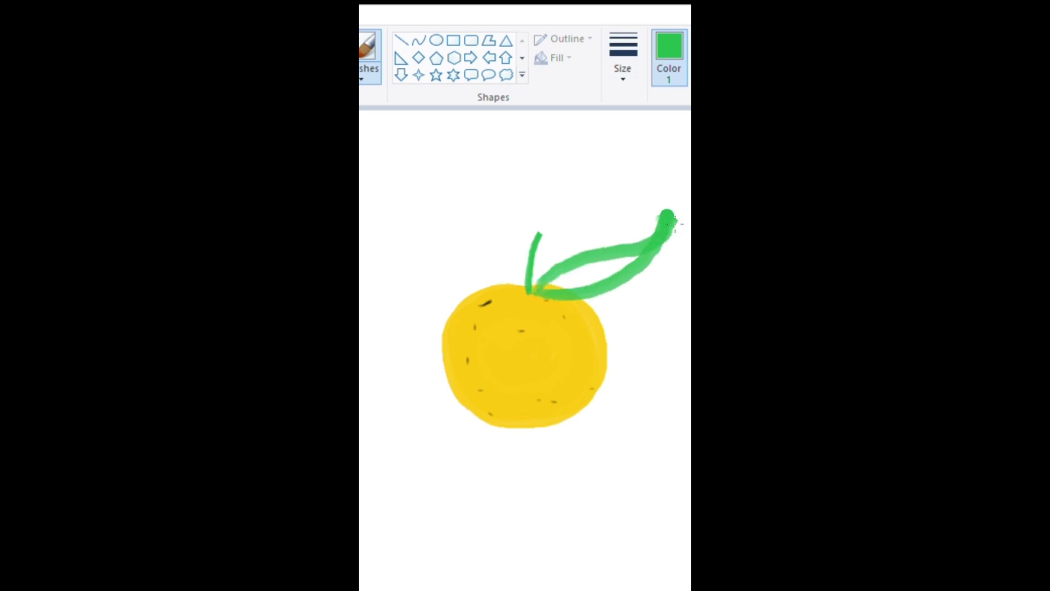
pyautogui.moveTo(534, 284)
pyautogui.mouseDown()
pyautogui.moveTo(550, 250)
pyautogui.moveTo(674, 219)
pyautogui.moveTo(558, 256)
pyautogui.moveTo(541, 279)
pyautogui.moveTo(573, 277)
pyautogui.moveTo(561, 287)
pyautogui.moveTo(631, 252)
pyautogui.moveTo(580, 282)
pyautogui.moveTo(615, 283)
pyautogui.mouseUp()
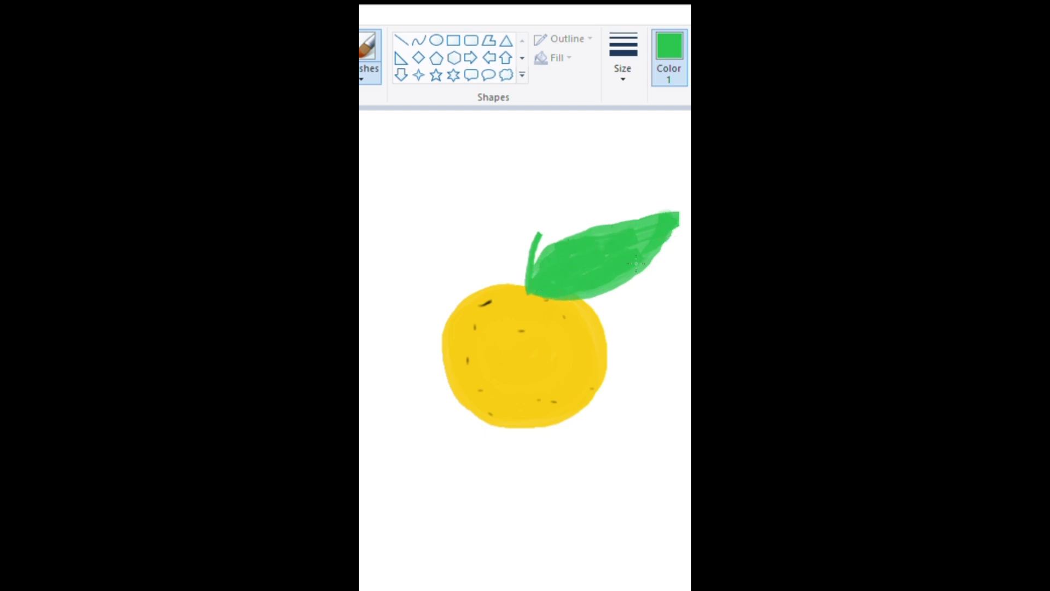
pyautogui.moveTo(636, 263); pyautogui.dragTo(664, 229)
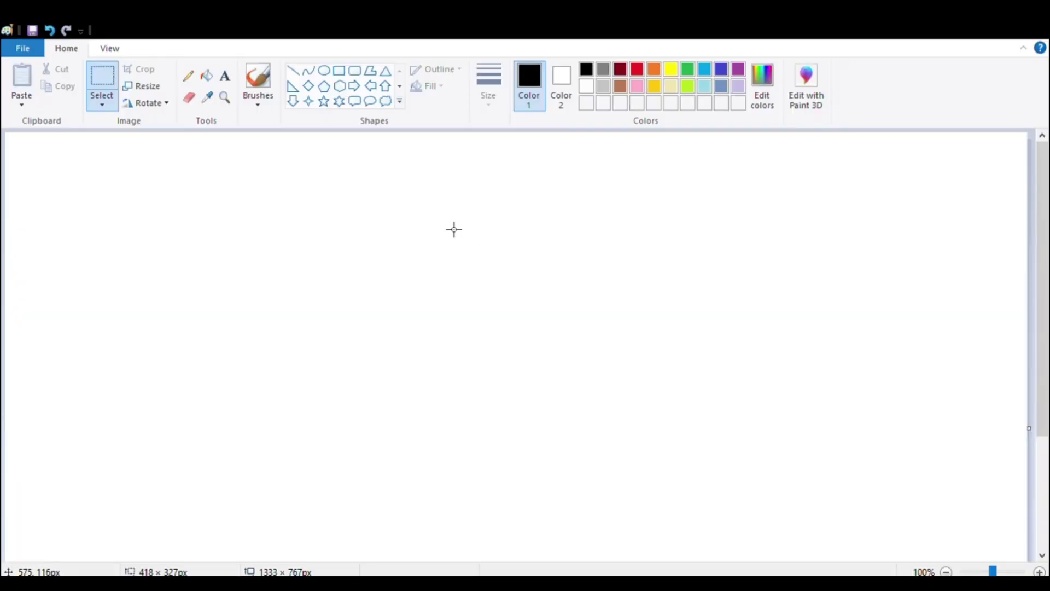
# - Draw a black-outlined oval head about 240 × 181 px in the upper middle of the blank canvas
pyautogui.click(324, 70)
pyautogui.moveTo(323, 232); pyautogui.dragTo(513, 378)
pyautogui.moveTo(431, 311); pyautogui.dragTo(461, 299)
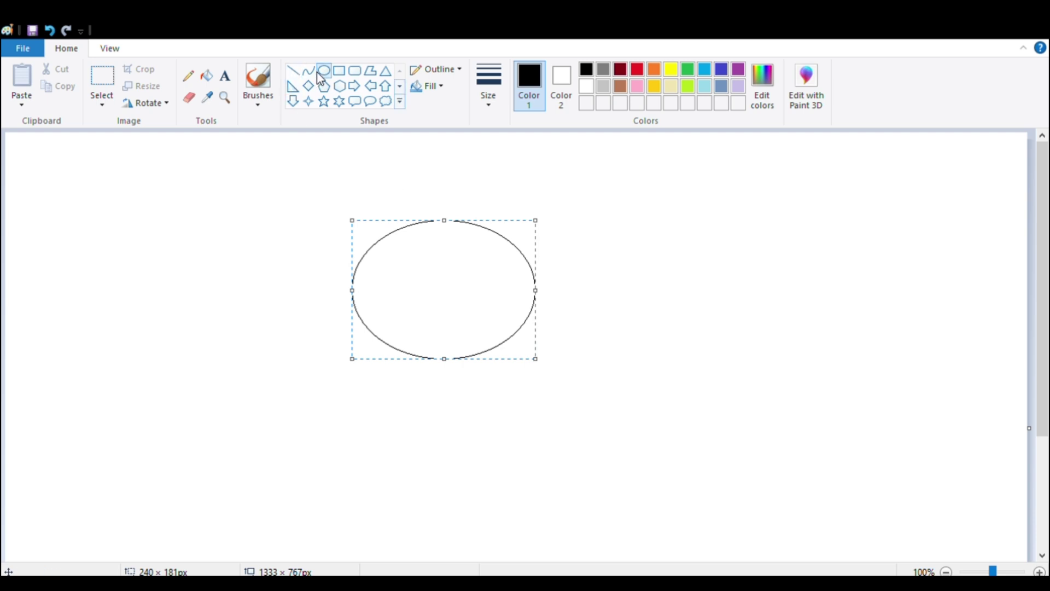
# - Draw two oval eyes about 50 × 44 px side by side inside the head and a nose circle about 38 × 37 px below them
pyautogui.moveTo(653, 220); pyautogui.dragTo(475, 287)
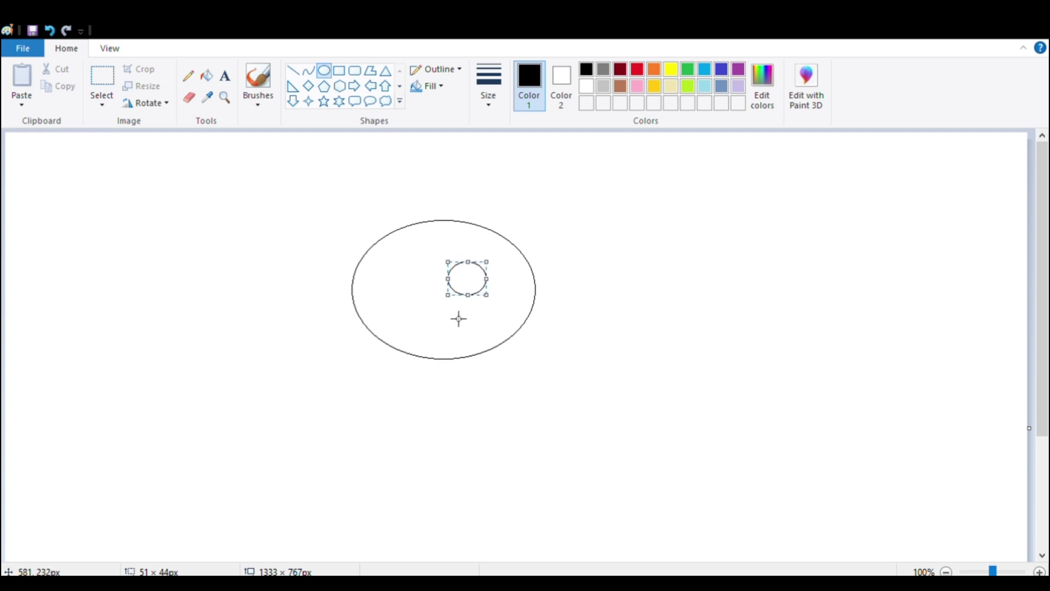
pyautogui.moveTo(455, 317)
pyautogui.mouseDown()
pyautogui.moveTo(478, 326)
pyautogui.moveTo(492, 349)
pyautogui.moveTo(403, 282)
pyautogui.mouseUp()
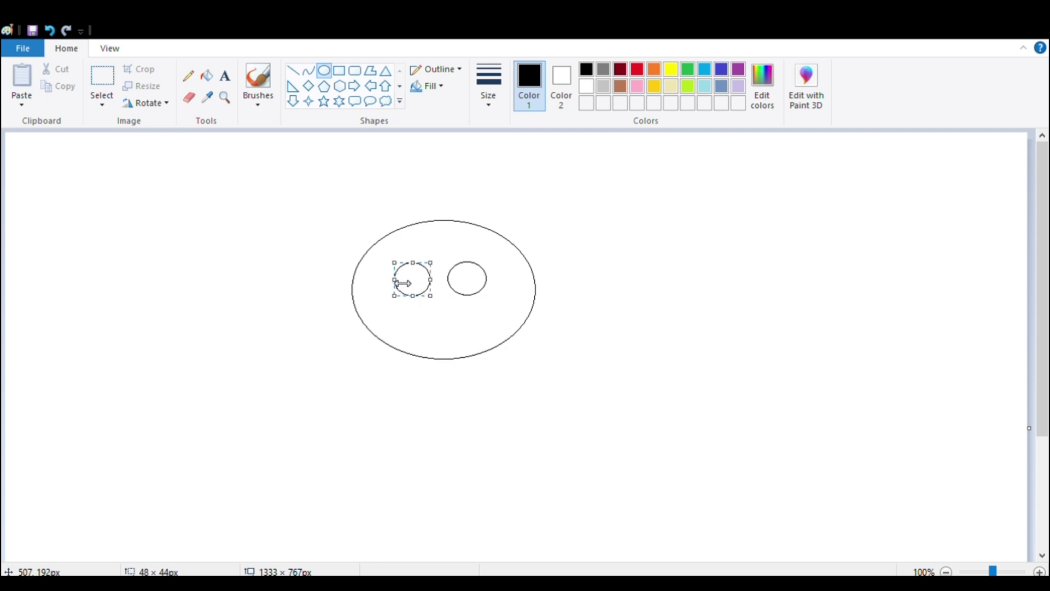
pyautogui.moveTo(430, 309)
pyautogui.mouseDown()
pyautogui.moveTo(467, 344)
pyautogui.moveTo(447, 322)
pyautogui.mouseUp()
pyautogui.click(465, 332)
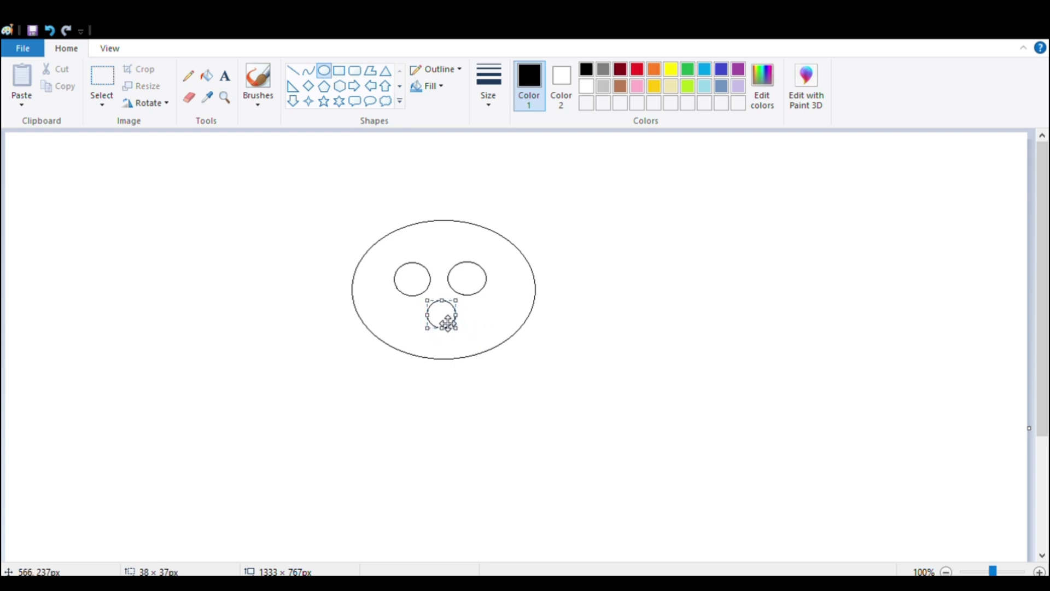
# - Draw a flat, wide oval mouth below the nose and two oval ears on the upper left and upper right of the head
pyautogui.moveTo(431, 396); pyautogui.dragTo(454, 365)
pyautogui.moveTo(446, 351); pyautogui.dragTo(421, 347)
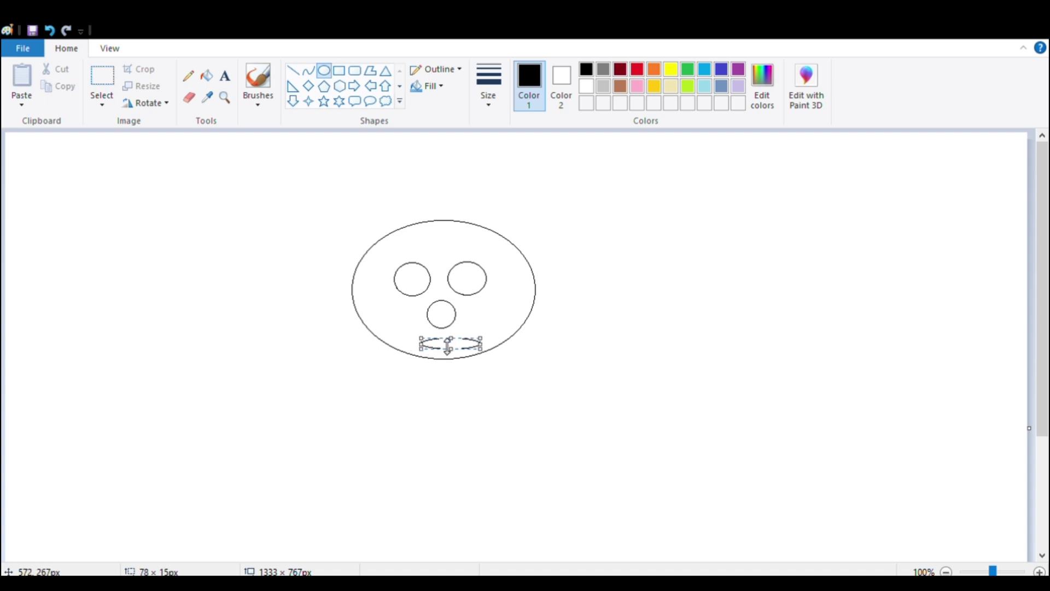
pyautogui.moveTo(462, 349)
pyautogui.mouseDown()
pyautogui.moveTo(452, 325)
pyautogui.moveTo(488, 343)
pyautogui.moveTo(441, 339)
pyautogui.moveTo(440, 326)
pyautogui.moveTo(495, 337)
pyautogui.moveTo(443, 345)
pyautogui.mouseUp()
pyautogui.click(216, 237)
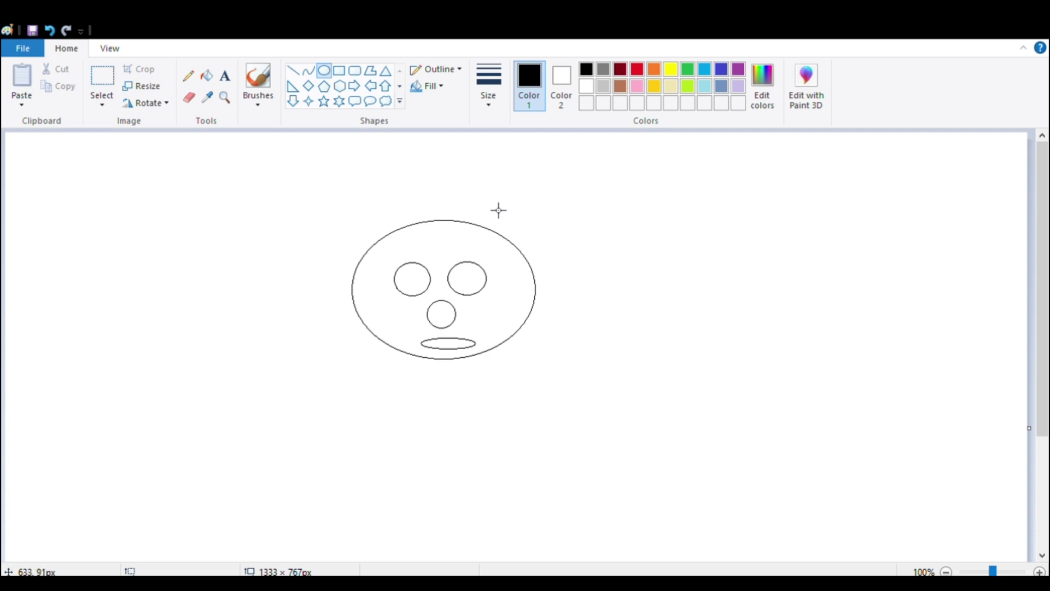
pyautogui.moveTo(499, 204); pyautogui.dragTo(540, 249)
pyautogui.moveTo(338, 207); pyautogui.dragTo(371, 238)
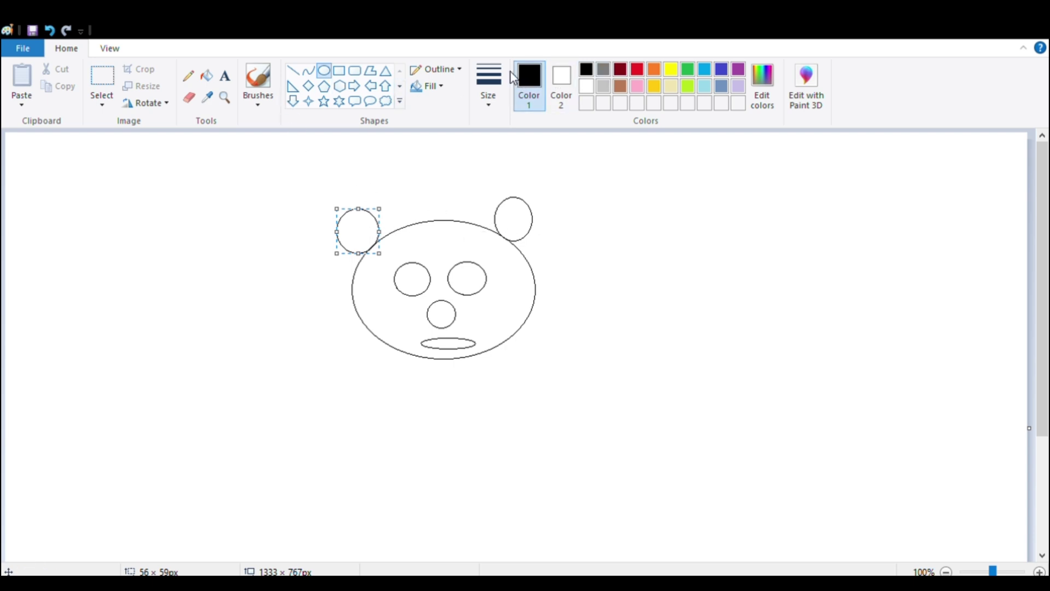
# - Fill both ears, both eyes, the nose and the mouth with black
pyautogui.click(206, 76)
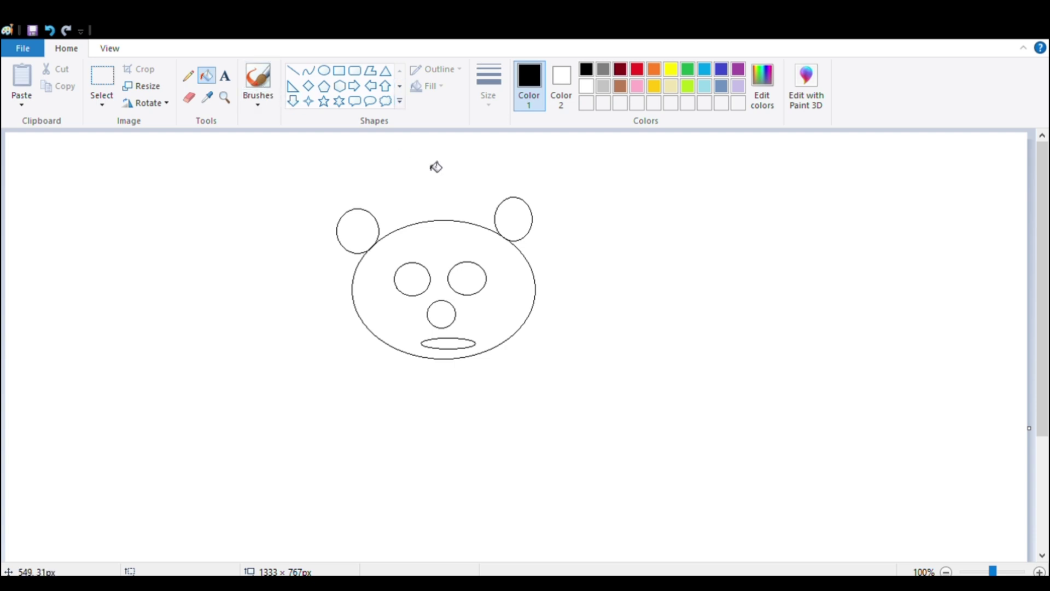
pyautogui.click(513, 230)
pyautogui.click(368, 227)
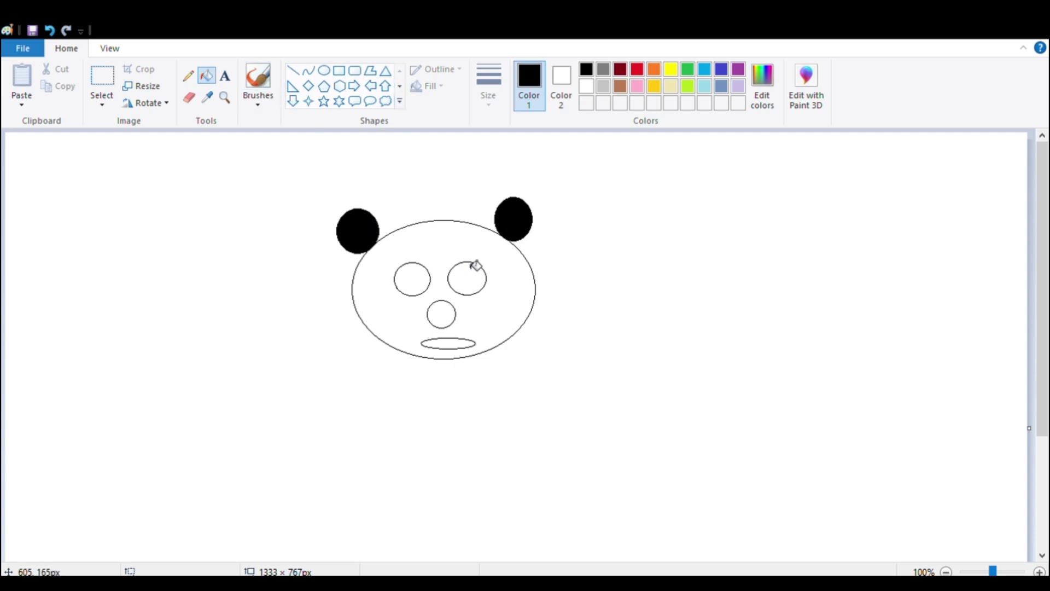
pyautogui.click(468, 280)
pyautogui.click(414, 284)
pyautogui.click(441, 314)
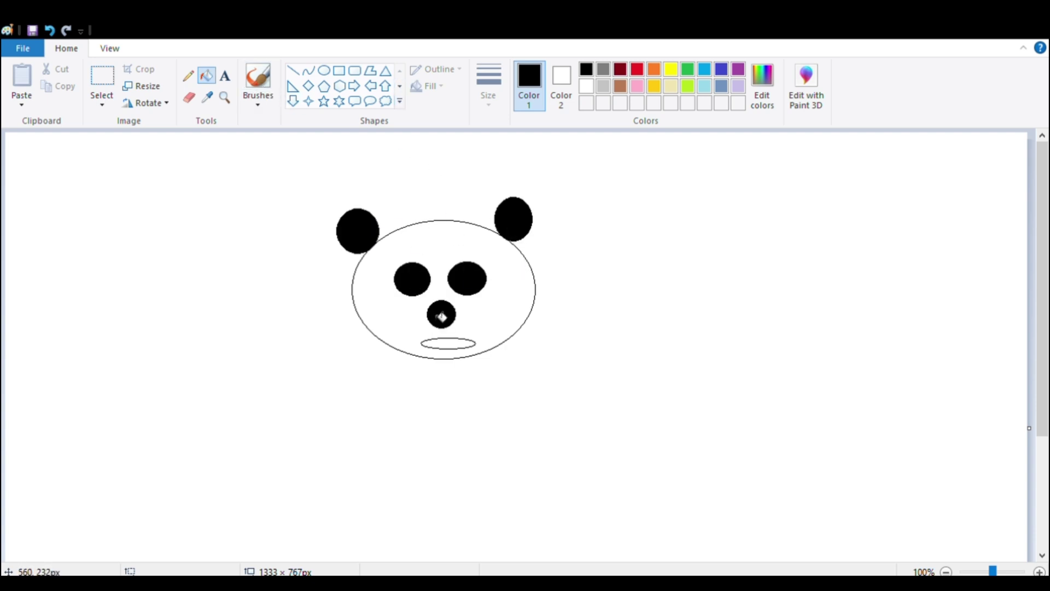
pyautogui.click(461, 343)
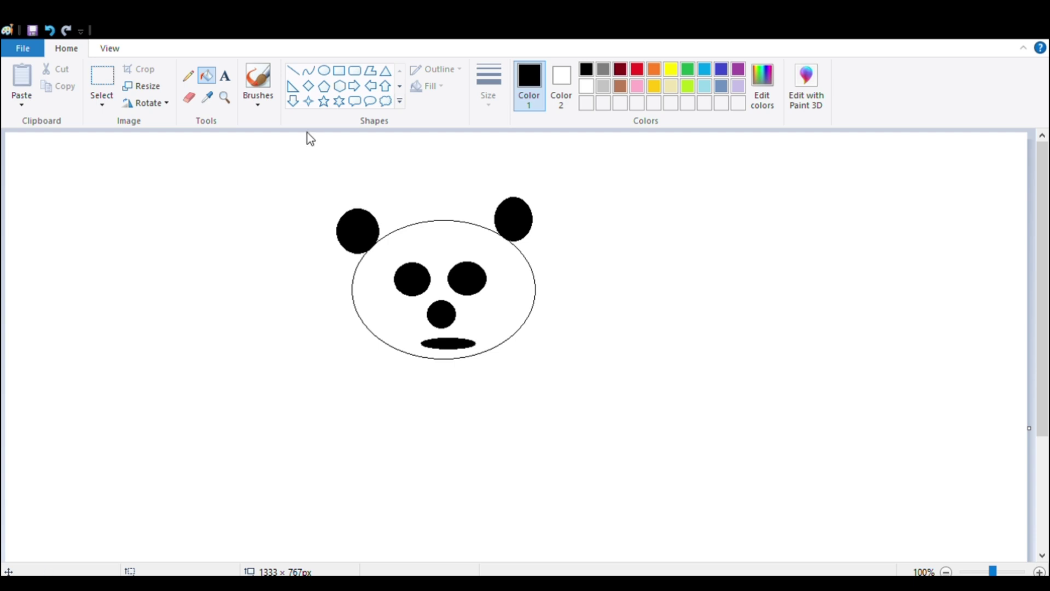
# - Draw a large oval body about 368 × 219 px directly below the head, touching the chin
pyautogui.click(323, 70)
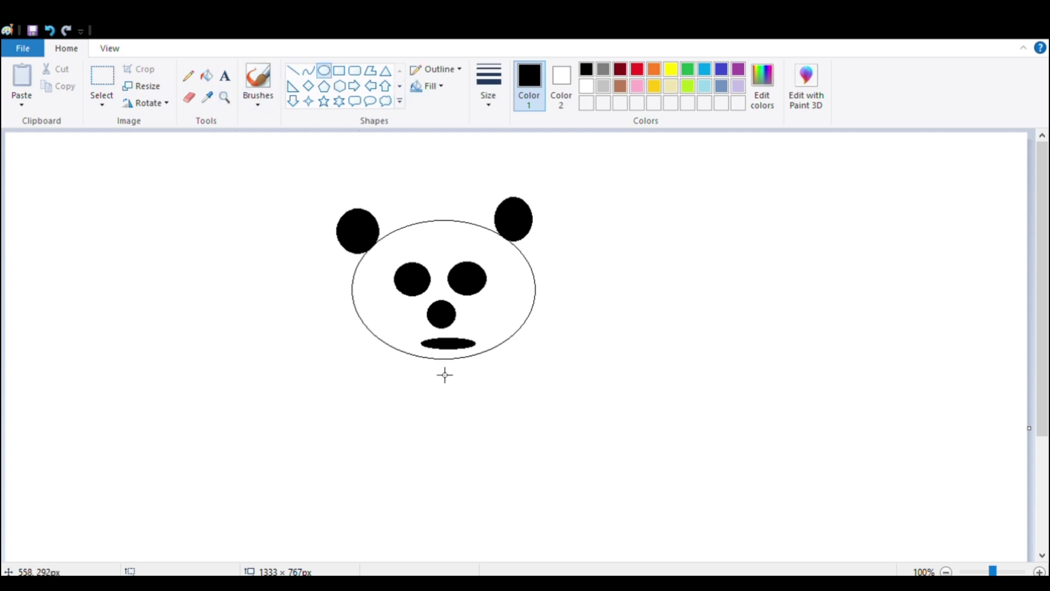
pyautogui.moveTo(309, 363); pyautogui.dragTo(594, 531)
pyautogui.moveTo(468, 460); pyautogui.dragTo(471, 462)
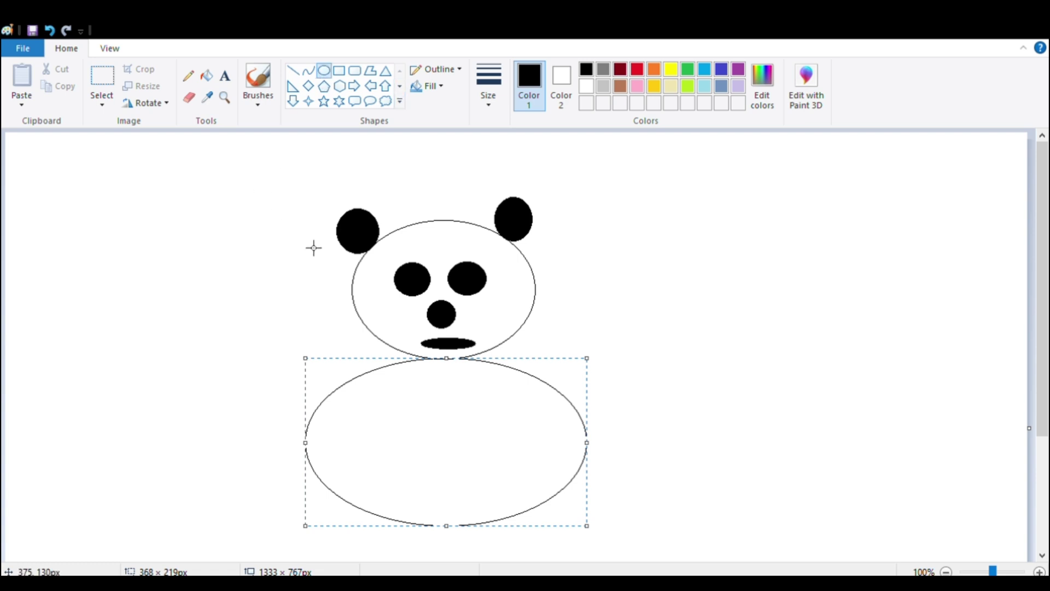
# - Draw a smaller oval inside the upper part of the body and stretch it to about 298 × 130 px
pyautogui.moveTo(695, 264); pyautogui.dragTo(553, 410)
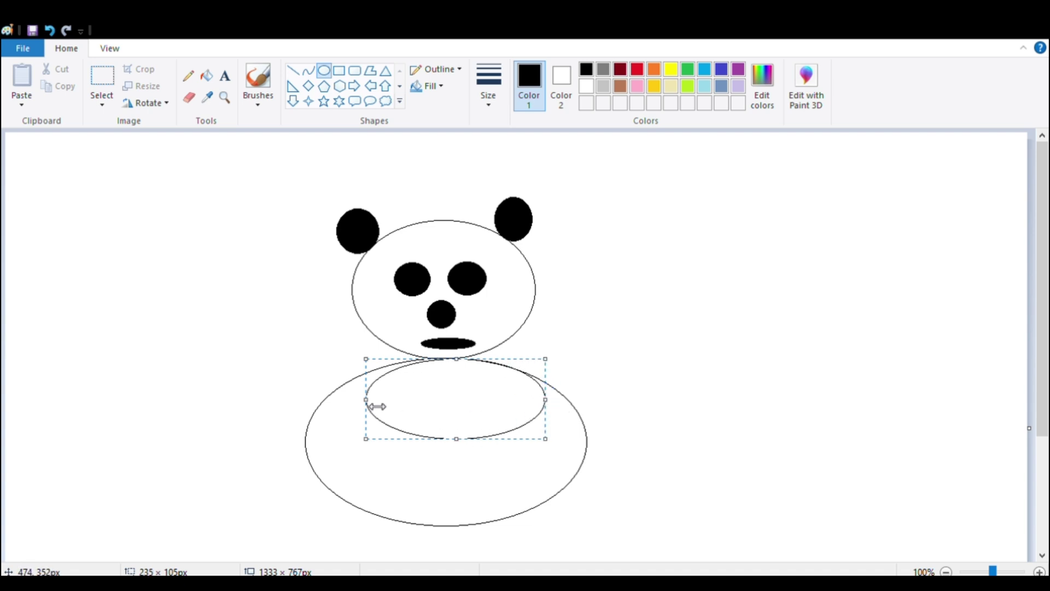
pyautogui.moveTo(368, 402); pyautogui.dragTo(352, 410)
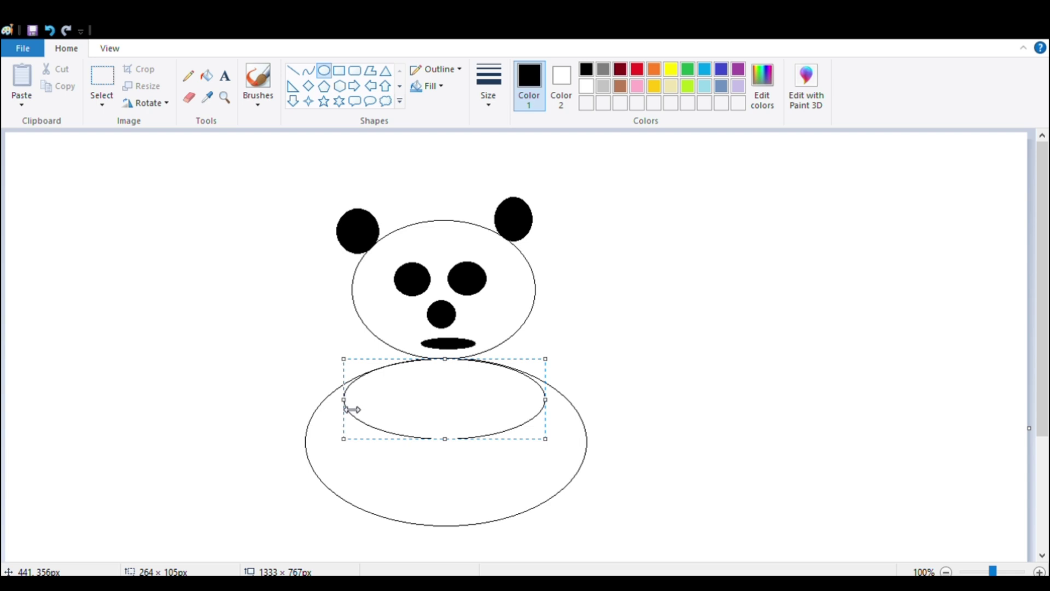
pyautogui.moveTo(444, 441); pyautogui.dragTo(440, 466)
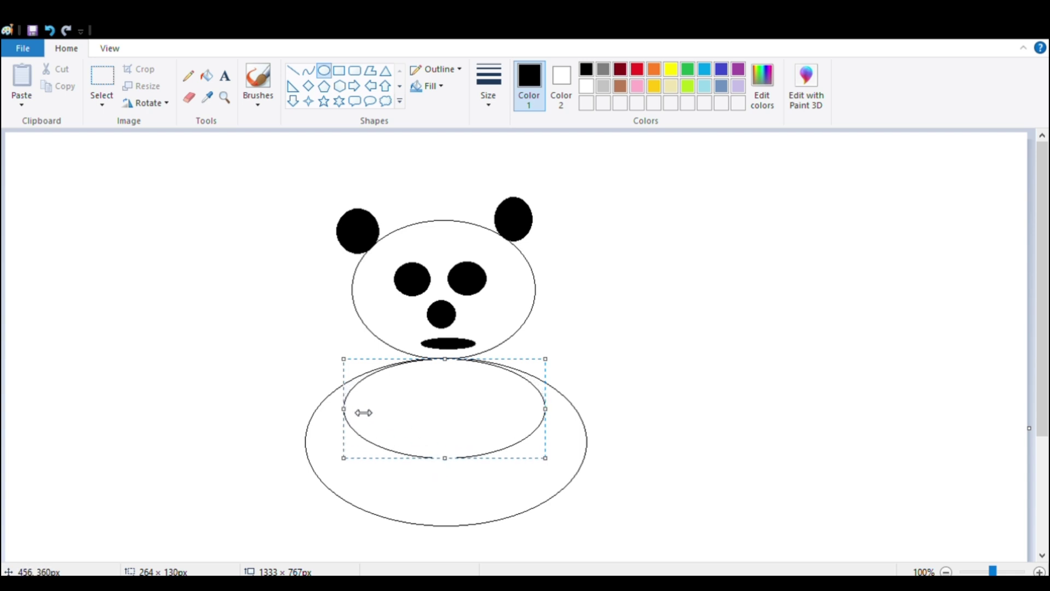
pyautogui.moveTo(353, 417); pyautogui.dragTo(343, 417)
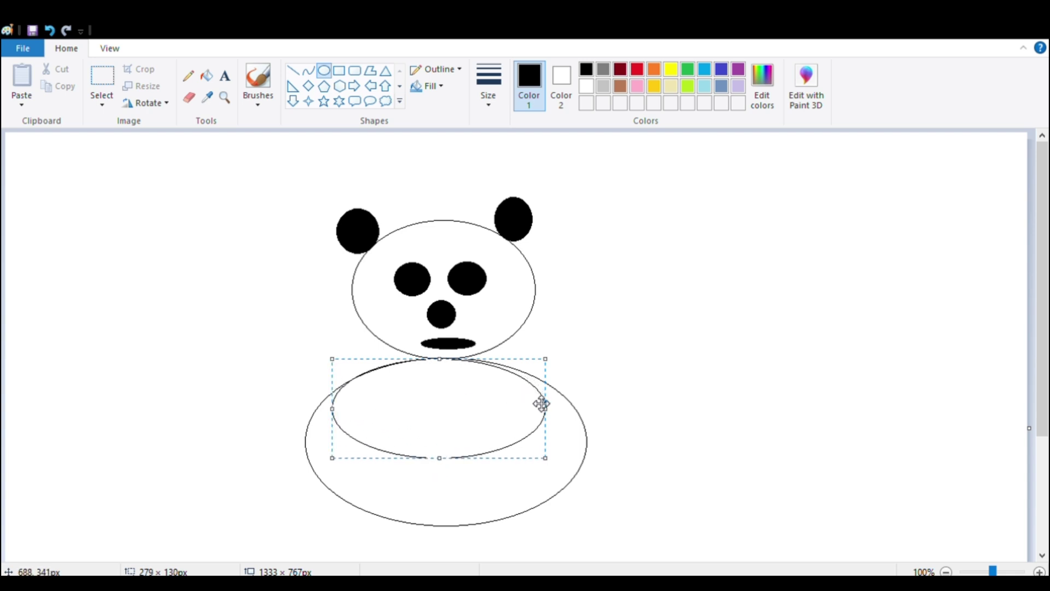
pyautogui.moveTo(554, 407); pyautogui.dragTo(567, 504)
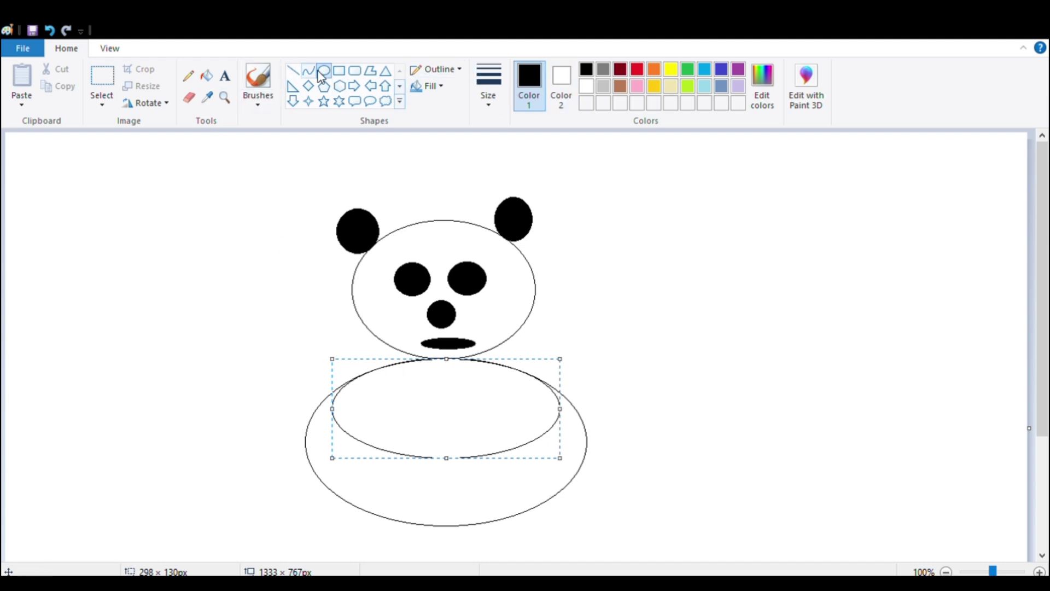
# - Fill the smaller oval in the upper body with black, leaving the lower part of the body white
pyautogui.click(217, 83)
pyautogui.click(412, 485)
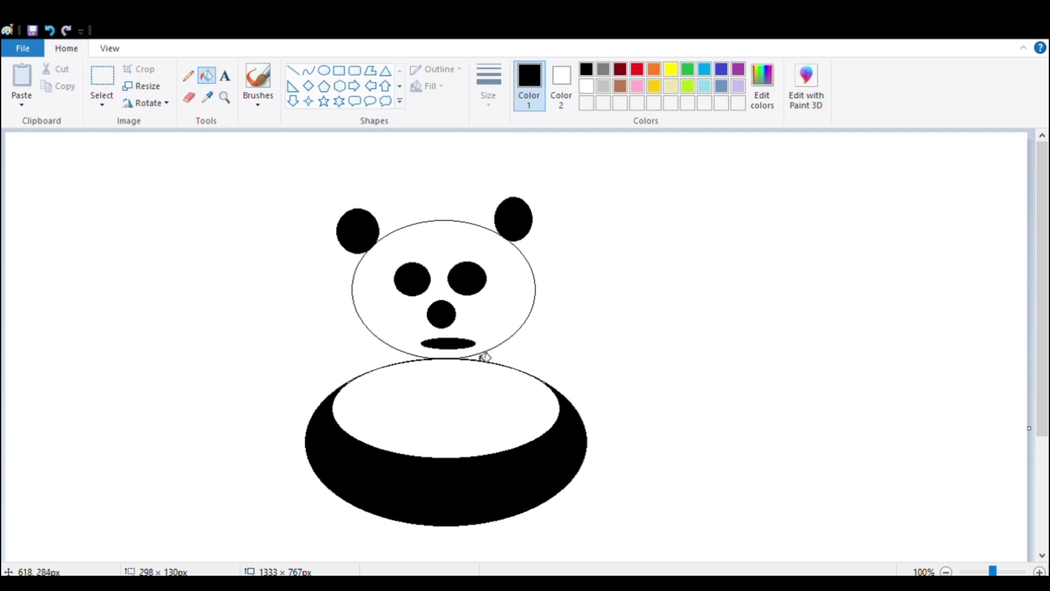
pyautogui.hotkey('ctrl', 'z')
pyautogui.click(485, 380)
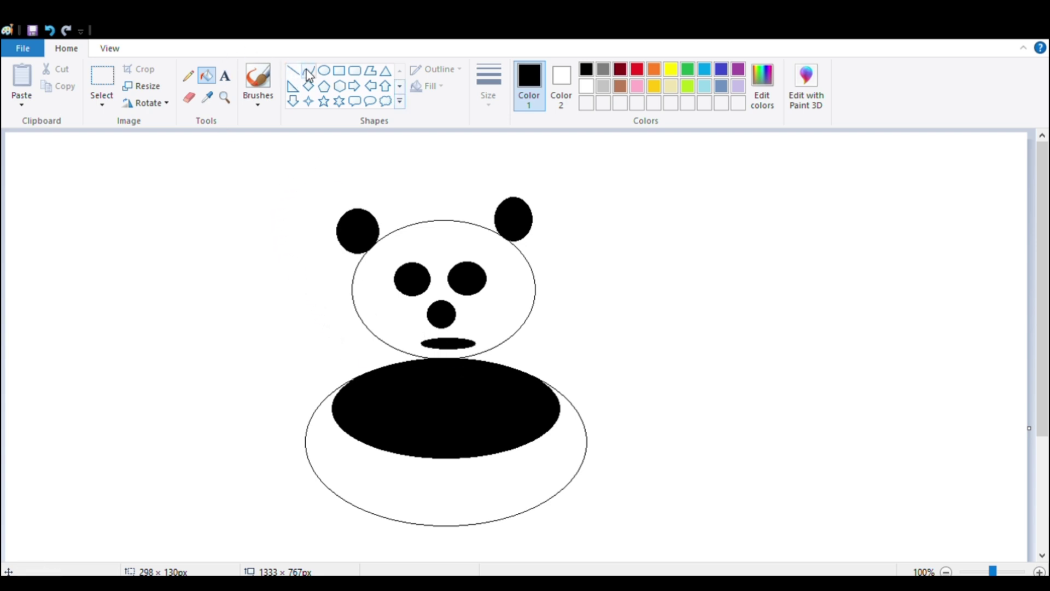
# - Draw a tiny white oval highlight about 5 × 6 px in the centre of the right eye
pyautogui.click(322, 70)
pyautogui.moveTo(581, 249)
pyautogui.mouseDown()
pyautogui.moveTo(592, 257)
pyautogui.moveTo(564, 256)
pyautogui.mouseUp()
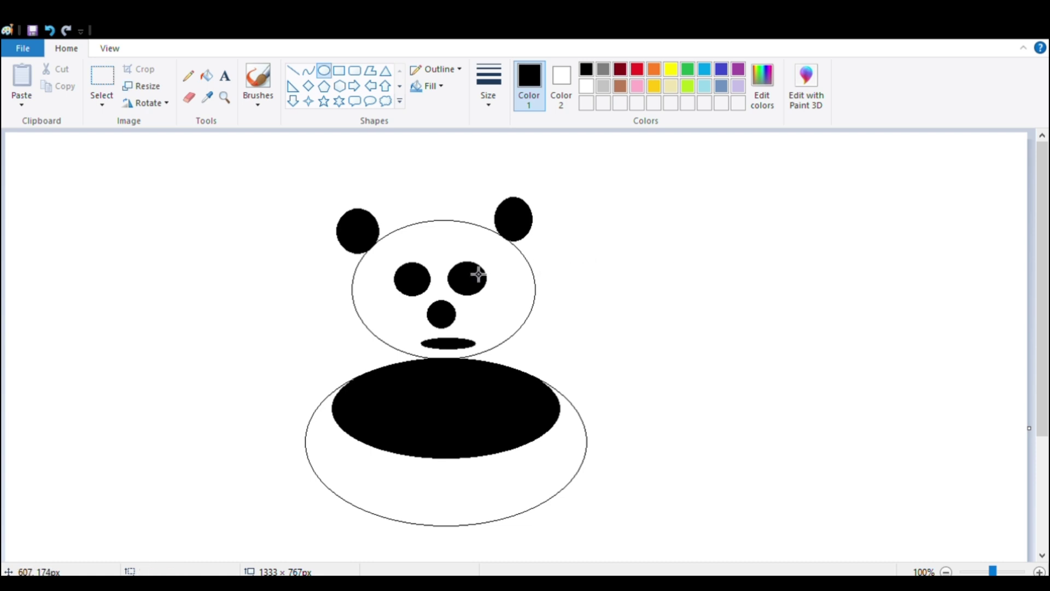
pyautogui.moveTo(466, 273); pyautogui.dragTo(470, 278)
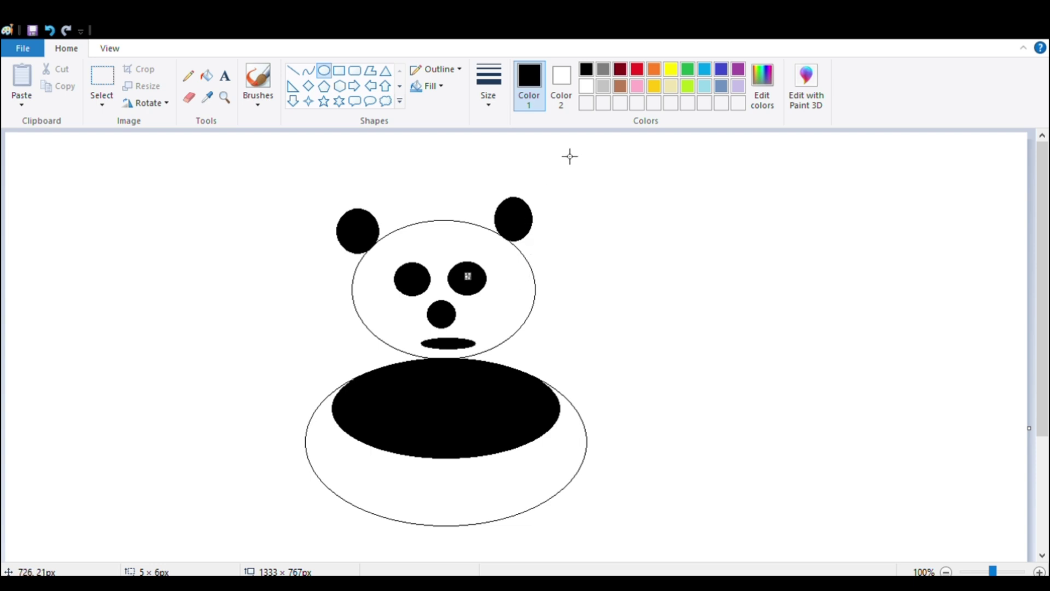
pyautogui.click(586, 89)
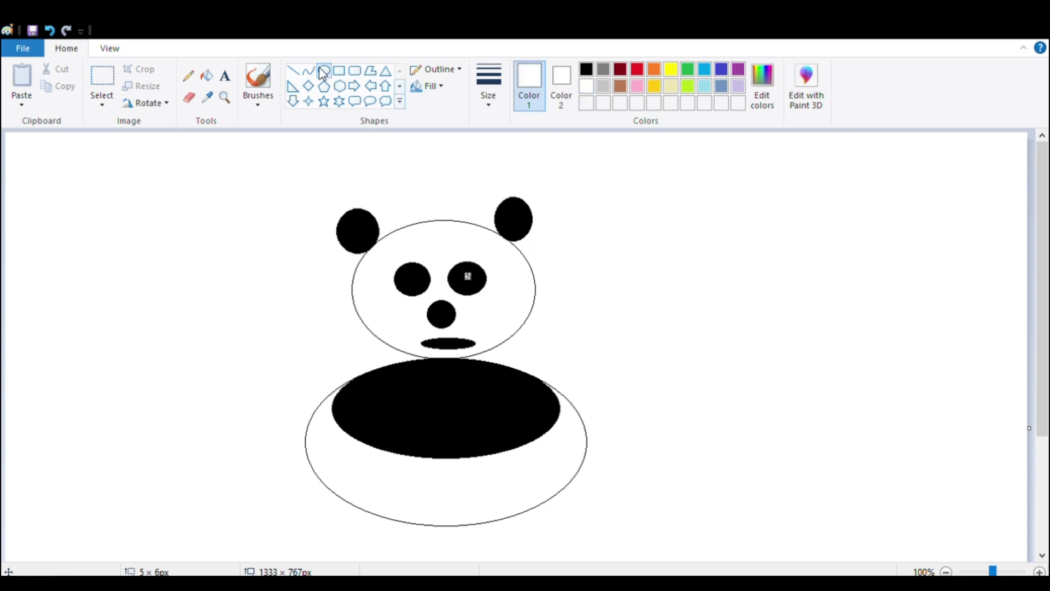
pyautogui.click(208, 77)
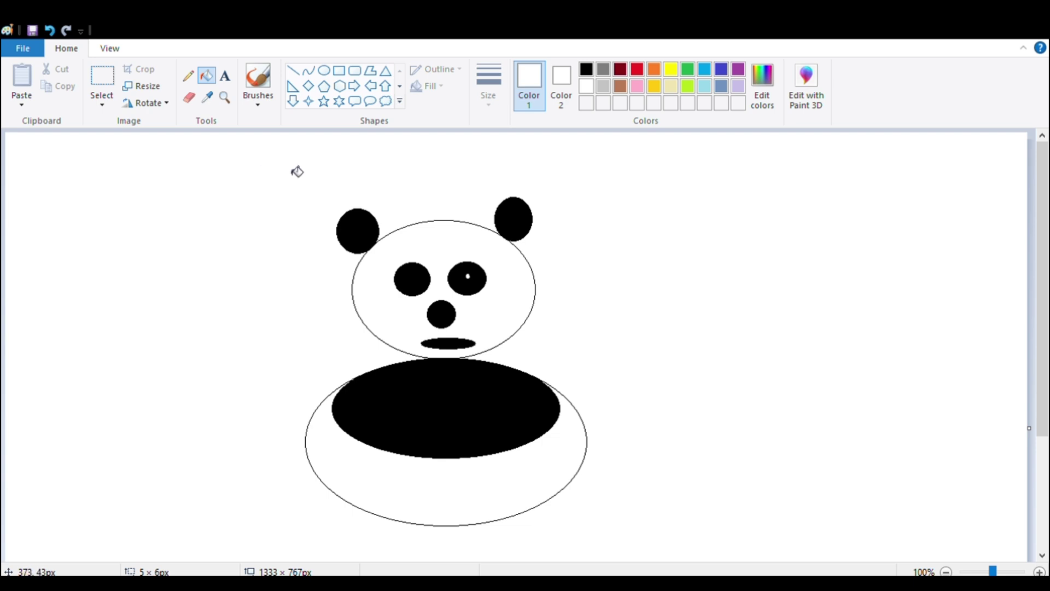
# - Draw a tiny white oval highlight about 4 × 2 px in the centre of the left eye
pyautogui.click(324, 71)
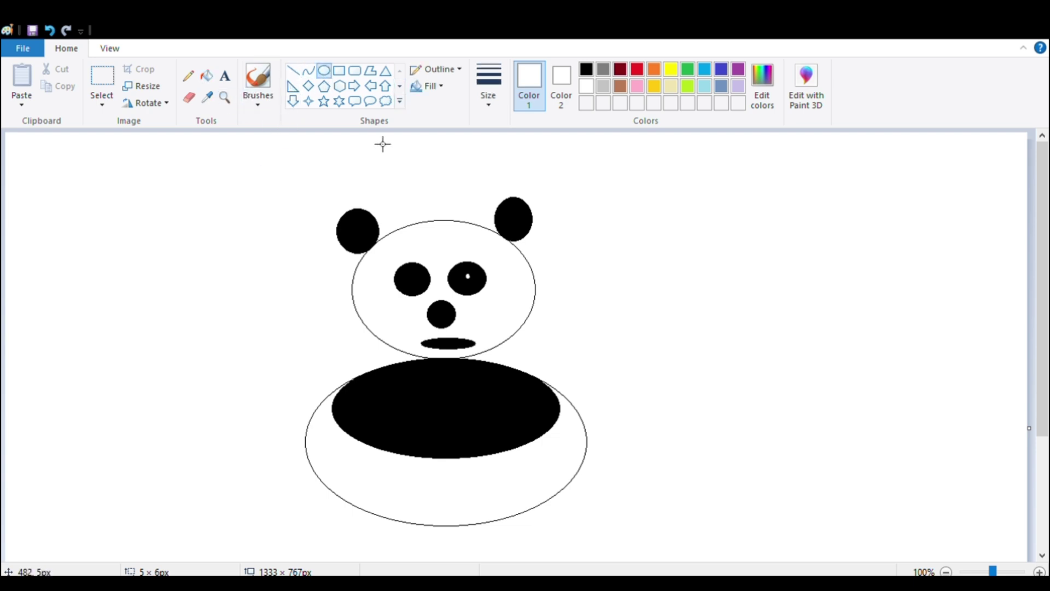
pyautogui.moveTo(419, 284); pyautogui.dragTo(414, 279)
pyautogui.click(206, 75)
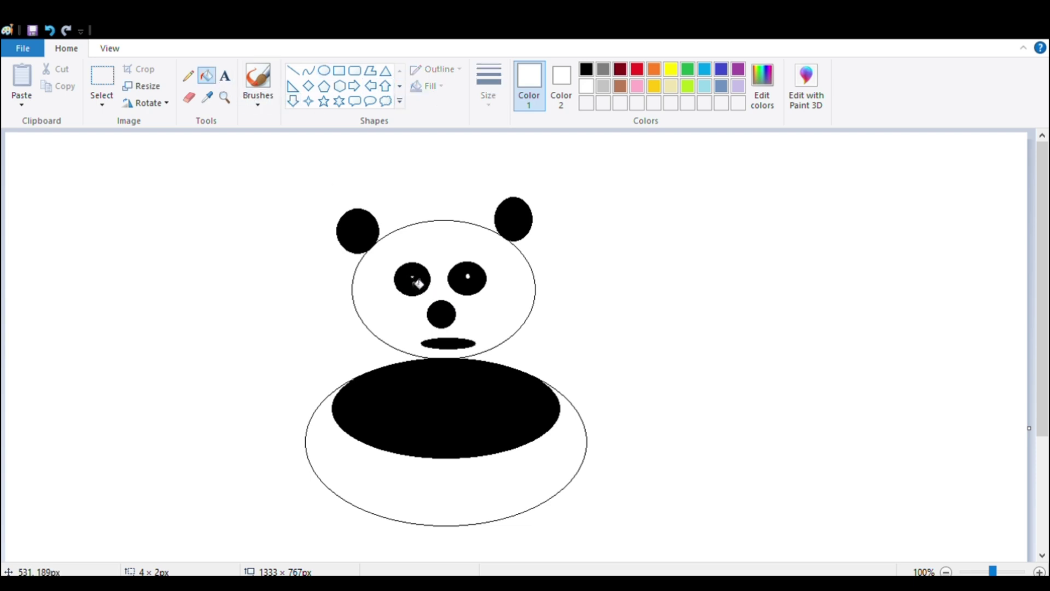
pyautogui.click(419, 283)
pyautogui.hotkey('ctrl', 'z')
# - Draw two thin black-outlined oval arms about 340 px long extending sideways from the shoulders and two oval legs about 60 × 80 px under the body
pyautogui.click(585, 70)
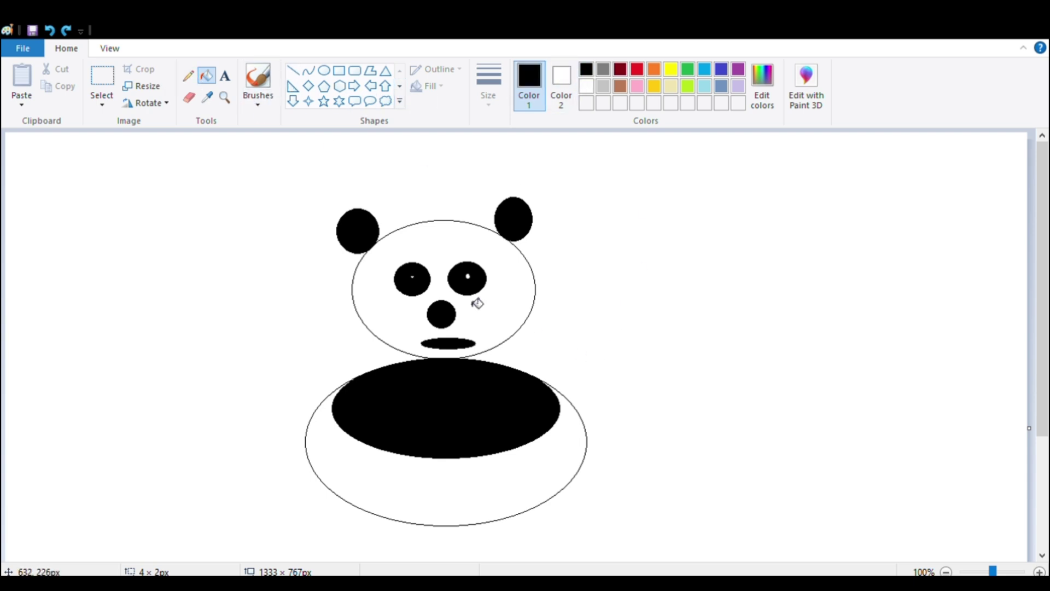
pyautogui.click(324, 70)
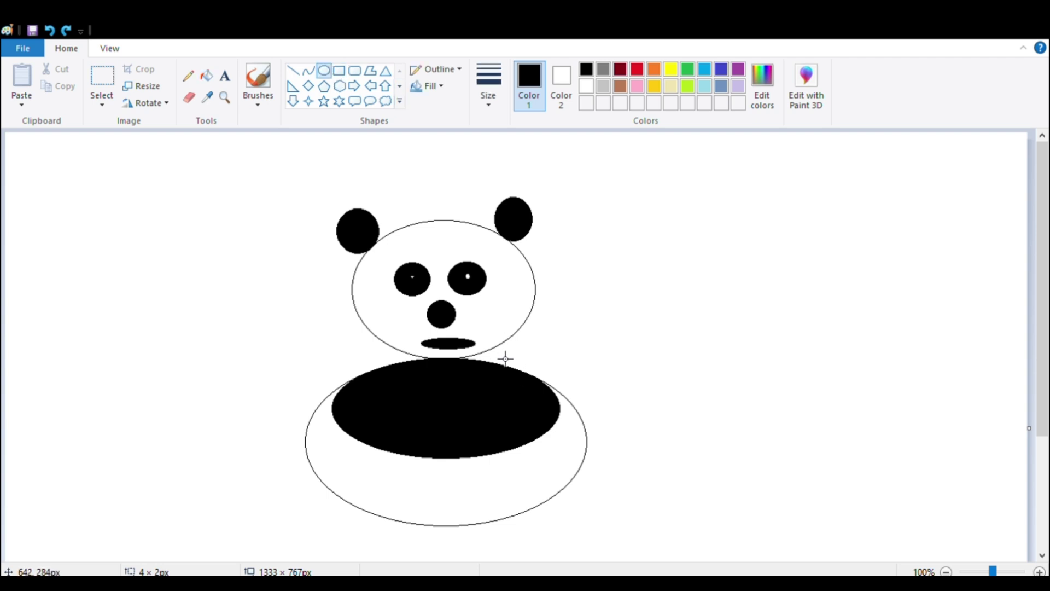
pyautogui.moveTo(500, 370); pyautogui.dragTo(758, 389)
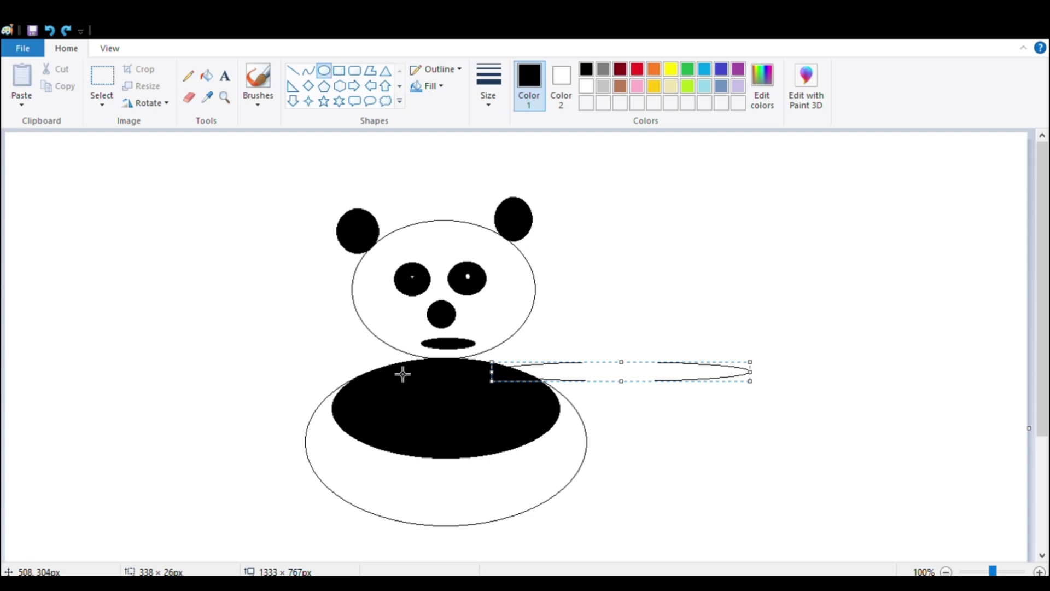
pyautogui.moveTo(387, 373); pyautogui.dragTo(122, 399)
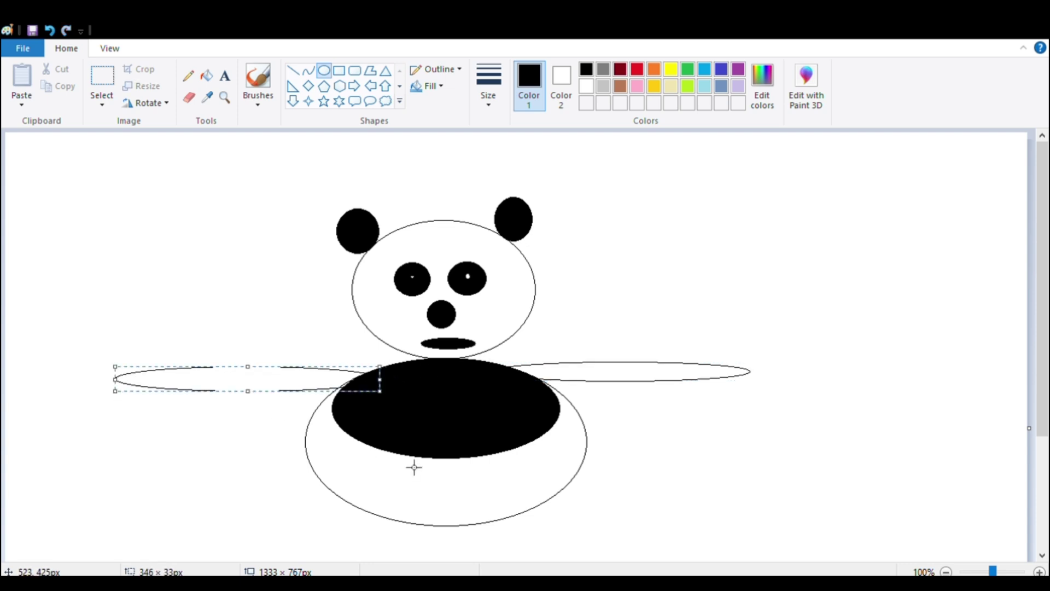
pyautogui.moveTo(525, 513); pyautogui.dragTo(526, 556)
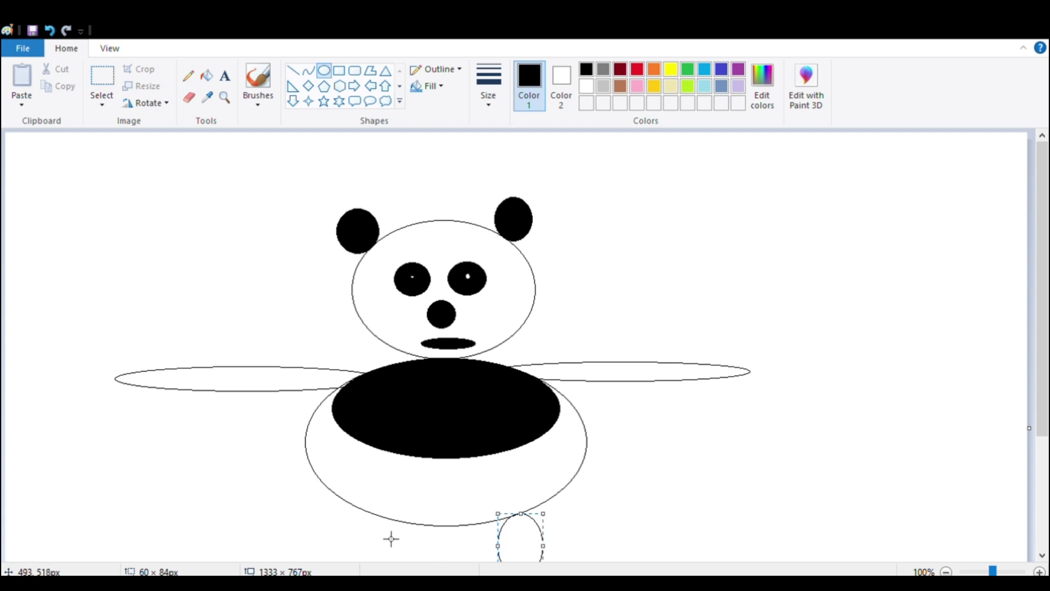
pyautogui.moveTo(382, 527); pyautogui.dragTo(423, 553)
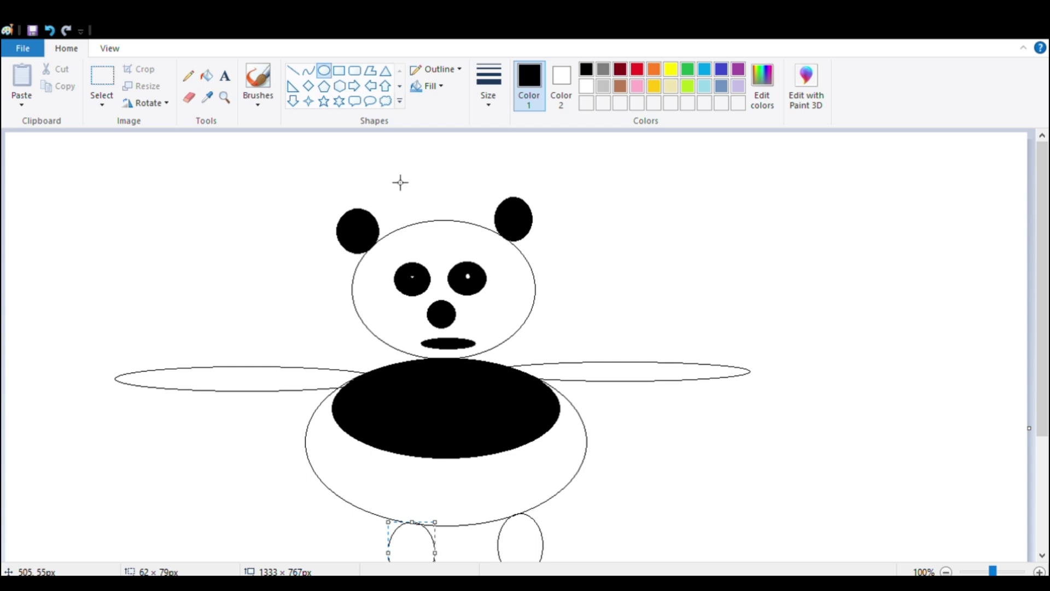
# - Fill both arms and both legs with black
pyautogui.click(188, 76)
pyautogui.click(207, 75)
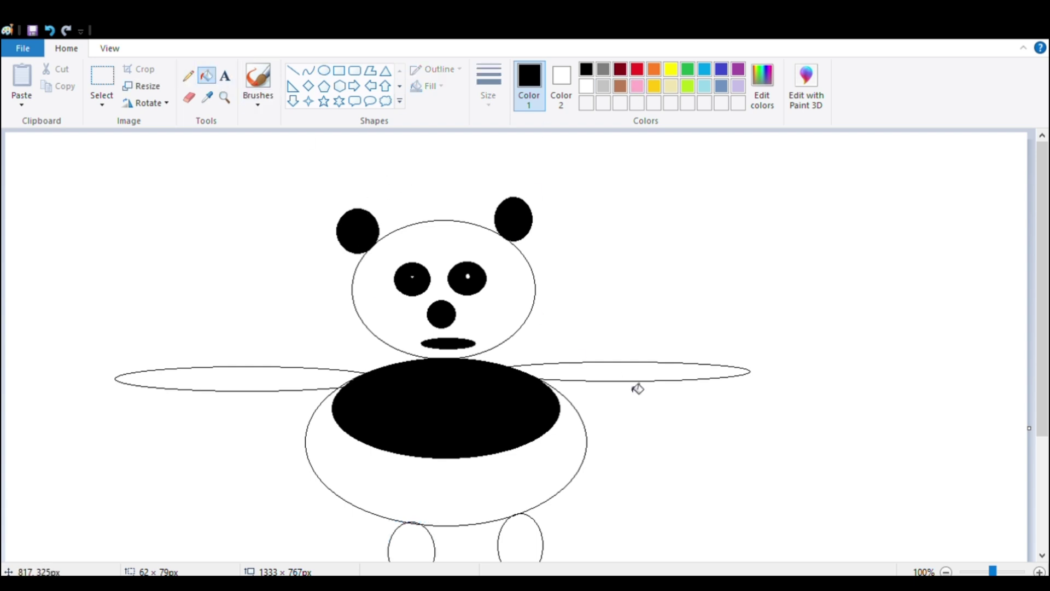
pyautogui.click(648, 375)
pyautogui.click(316, 380)
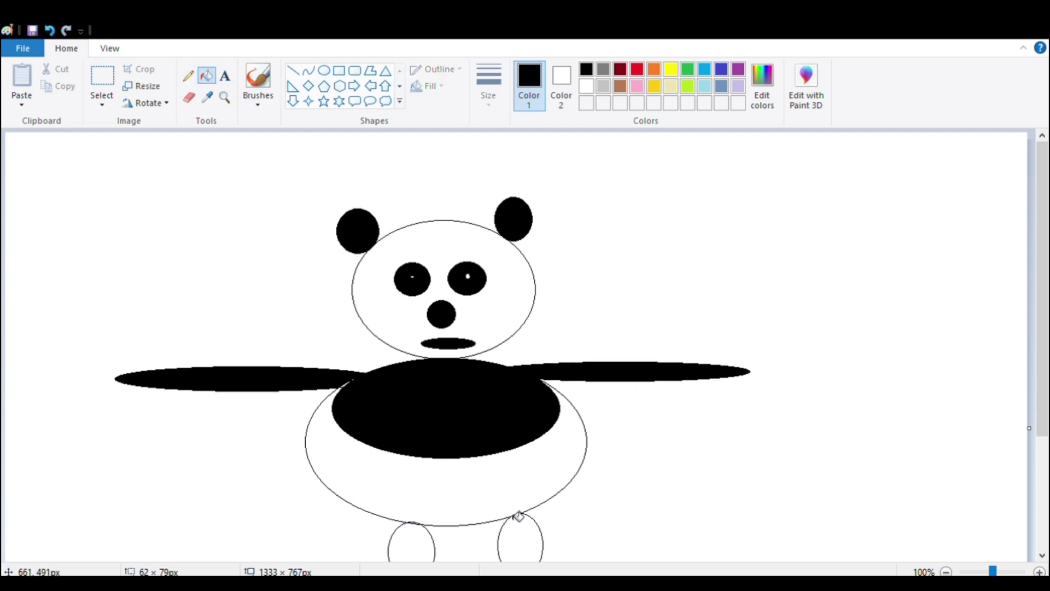
pyautogui.click(526, 547)
pyautogui.click(425, 550)
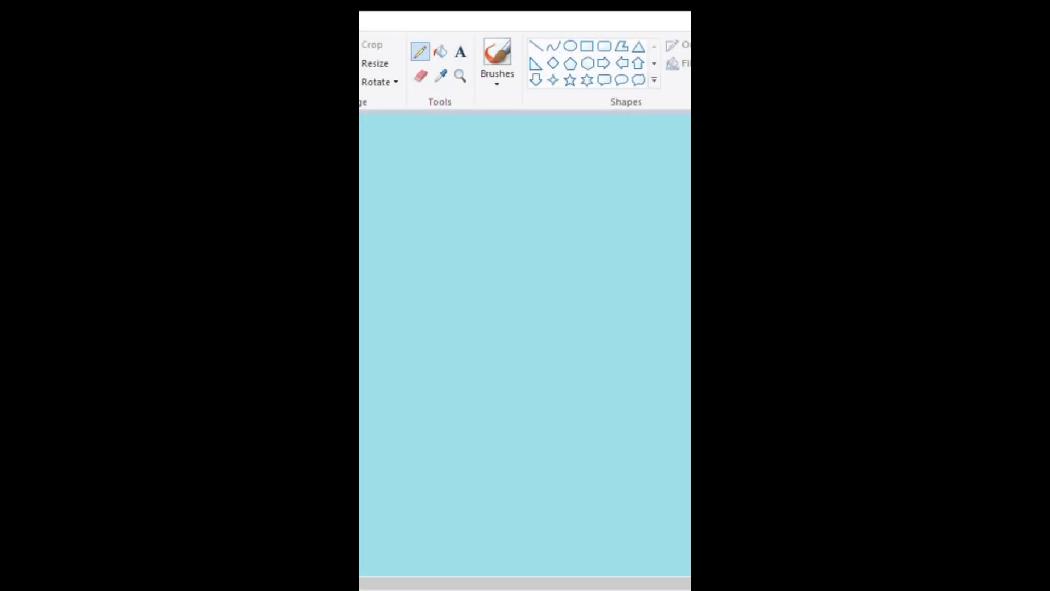
# - Draw a yellow sun circle about 90 px across in the upper part of the sky and fill it with yellow
pyautogui.click(569, 46)
pyautogui.moveTo(473, 177); pyautogui.dragTo(566, 268)
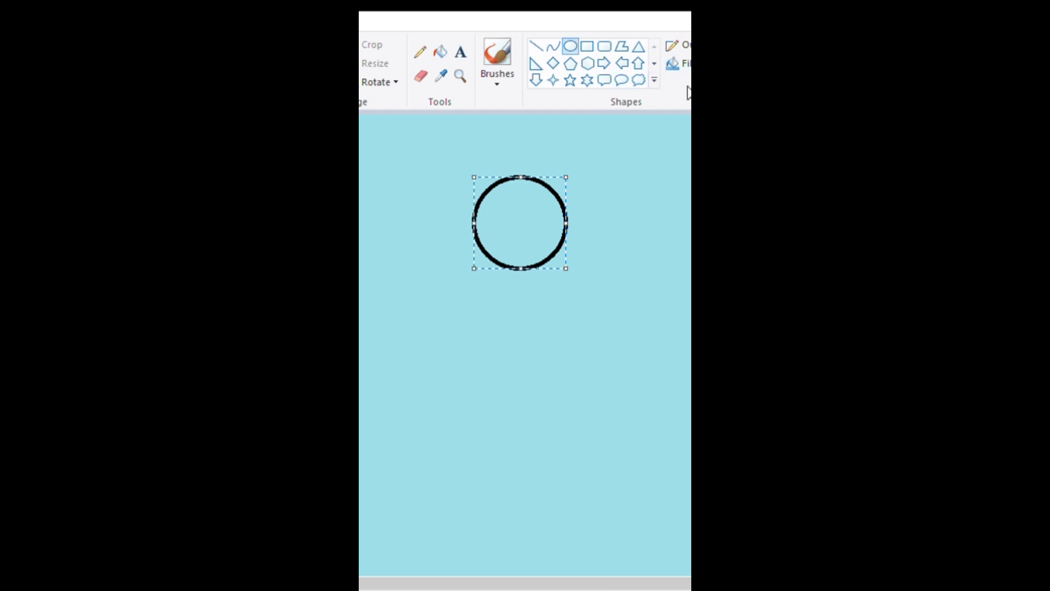
pyautogui.click(440, 51)
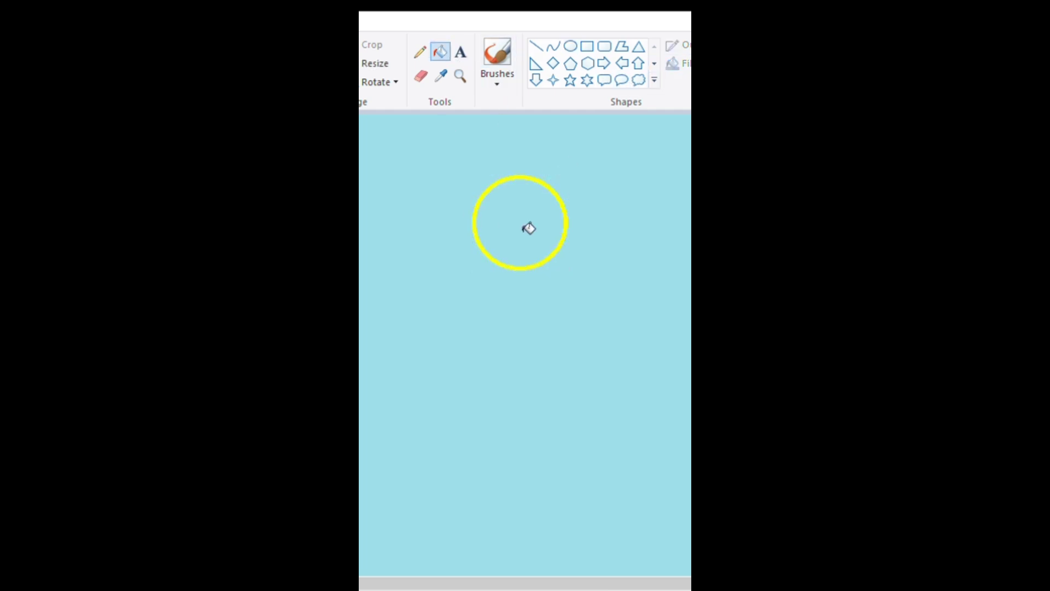
pyautogui.click(529, 228)
# - Draw a white cloud callout about 200 × 103 px over the sun's lower edge and fill it and its small bubbles with white
pyautogui.click(638, 81)
pyautogui.moveTo(491, 266); pyautogui.dragTo(703, 377)
pyautogui.moveTo(623, 340); pyautogui.dragTo(589, 296)
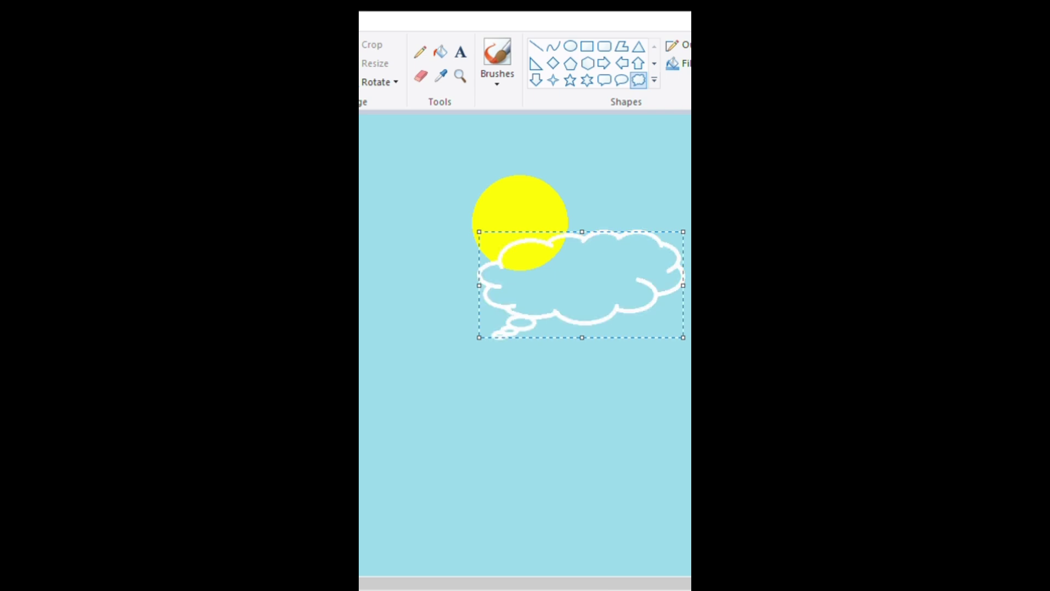
pyautogui.click(440, 51)
pyautogui.click(565, 288)
pyautogui.click(550, 268)
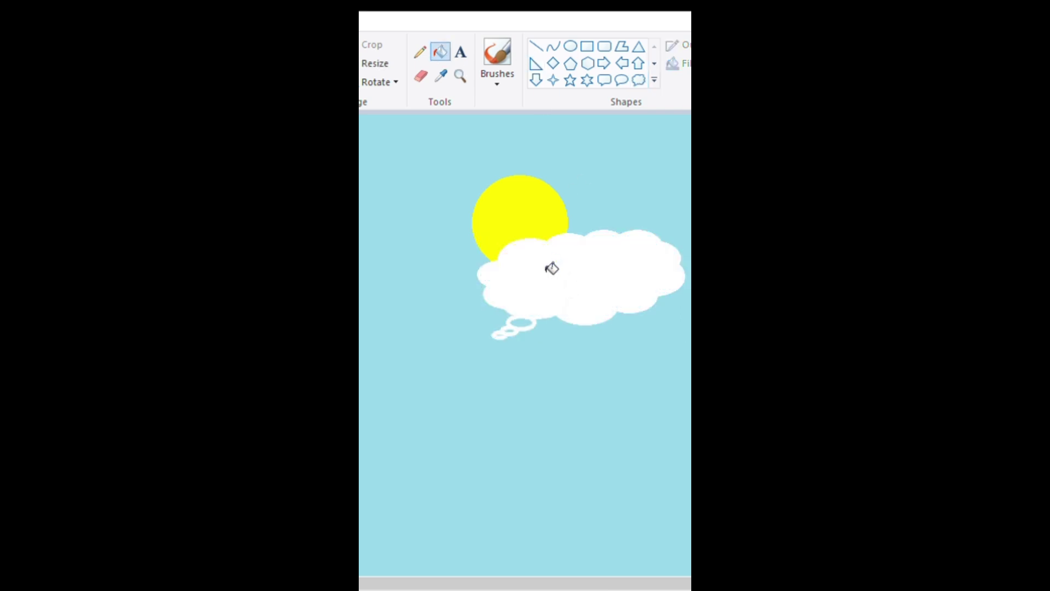
pyautogui.click(526, 328)
pyautogui.click(519, 329)
pyautogui.click(501, 337)
# - Draw a second white cloud callout about 177 × 60 px joining the first cloud's lower left and fill it with white
pyautogui.click(638, 81)
pyautogui.moveTo(428, 316)
pyautogui.mouseDown()
pyautogui.moveTo(569, 375)
pyautogui.moveTo(611, 379)
pyautogui.mouseUp()
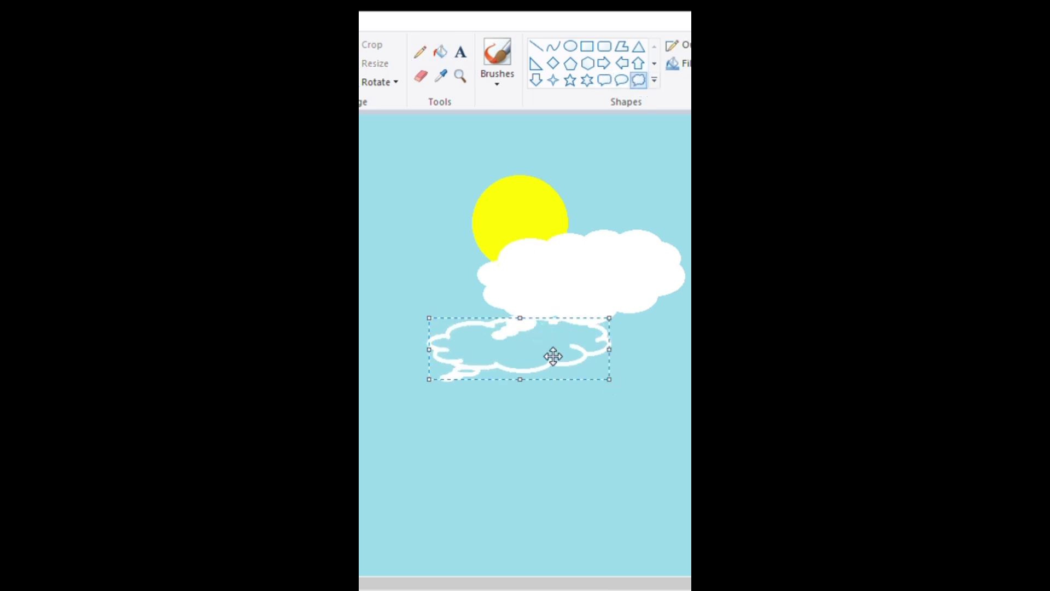
pyautogui.moveTo(552, 354); pyautogui.dragTo(491, 328)
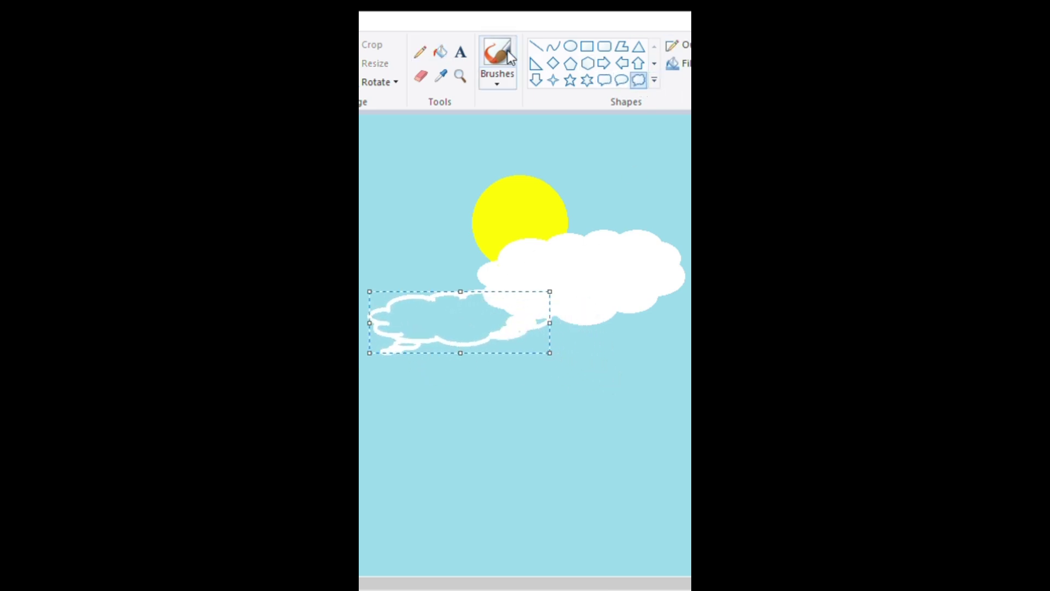
pyautogui.click(440, 51)
pyautogui.click(484, 316)
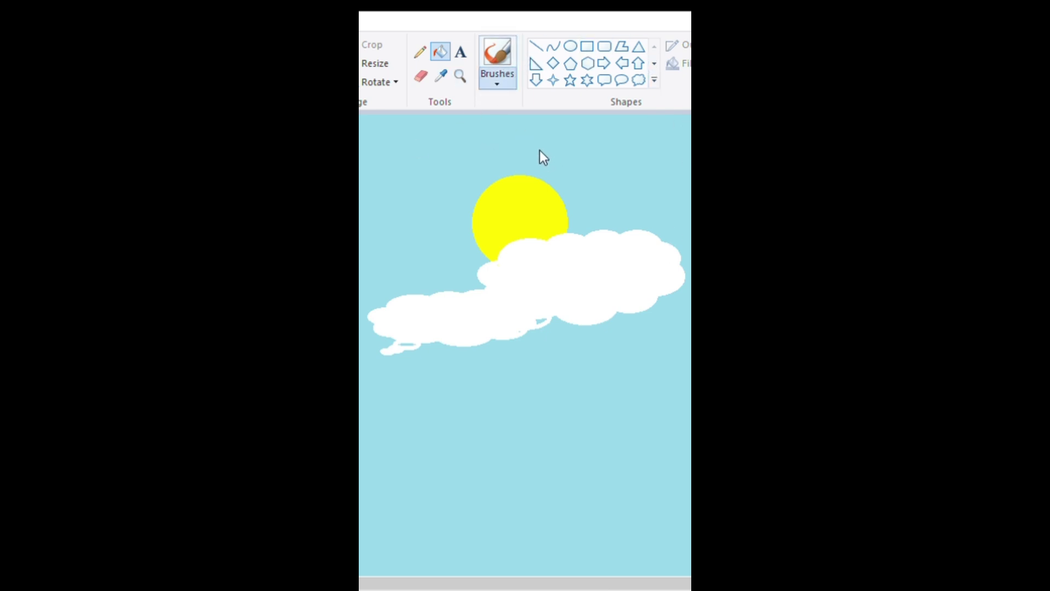
# - Brush thin light grey shading strokes along the large cloud's lower left edge and under the small cloud
pyautogui.click(497, 55)
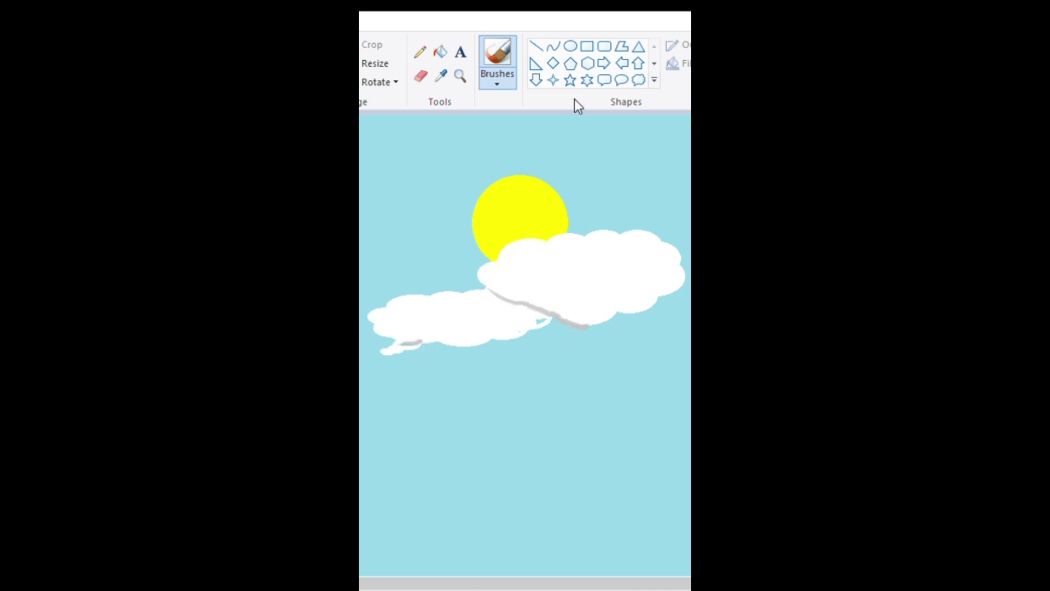
# - Draw a third cloud callout about 180 × 90 px bridging the two clouds and fill it with white, including its outline
pyautogui.click(639, 80)
pyautogui.moveTo(450, 305)
pyautogui.mouseDown()
pyautogui.moveTo(609, 312)
pyautogui.moveTo(605, 364)
pyautogui.mouseUp()
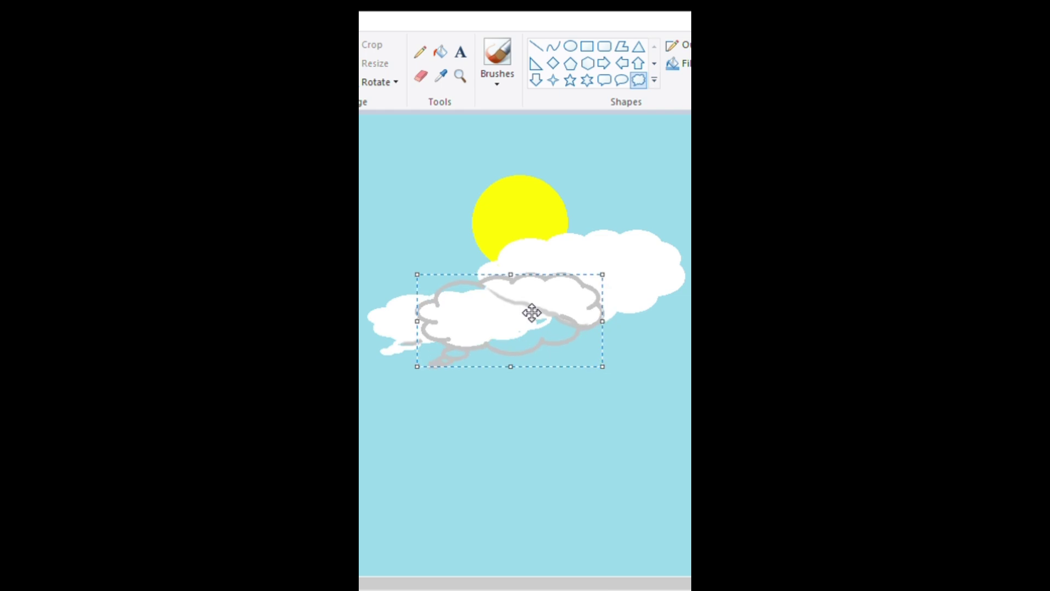
pyautogui.moveTo(532, 312)
pyautogui.mouseDown()
pyautogui.moveTo(656, 243)
pyautogui.moveTo(565, 335)
pyautogui.moveTo(517, 284)
pyautogui.moveTo(530, 290)
pyautogui.mouseUp()
pyautogui.click(440, 52)
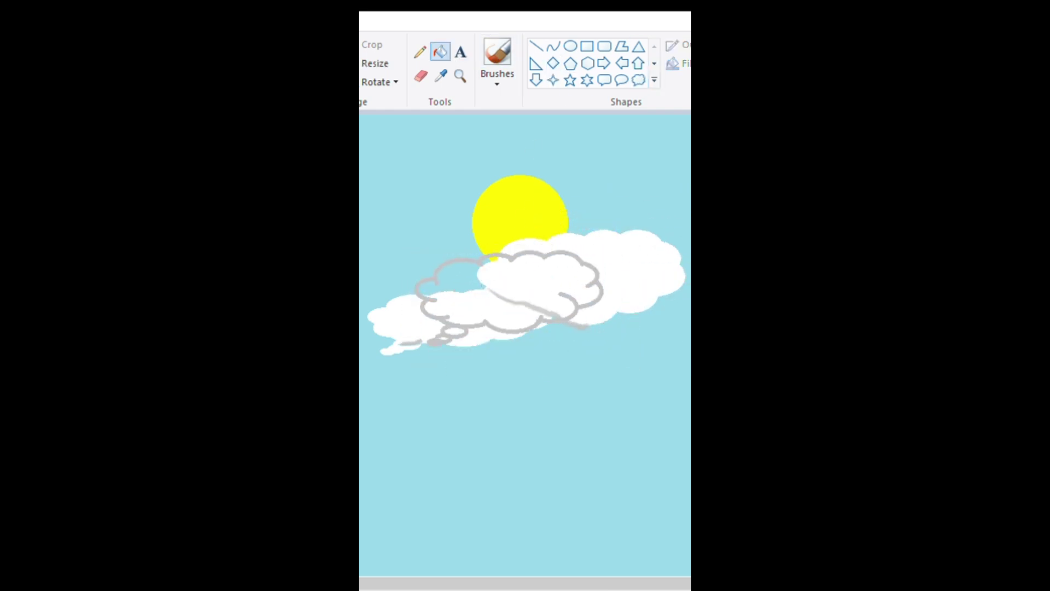
pyautogui.click(578, 274)
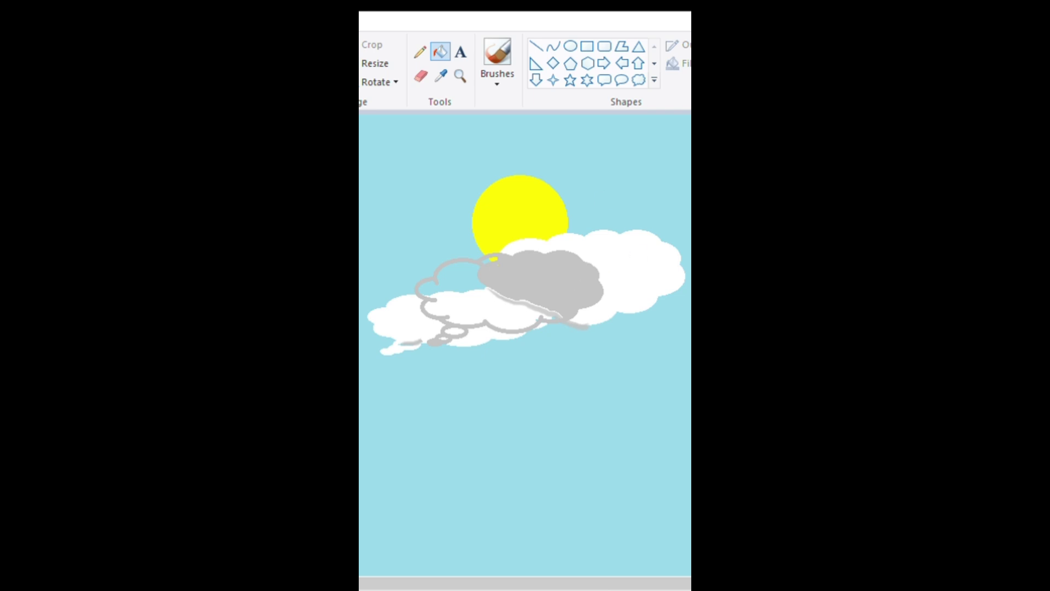
pyautogui.click(548, 288)
pyautogui.click(468, 290)
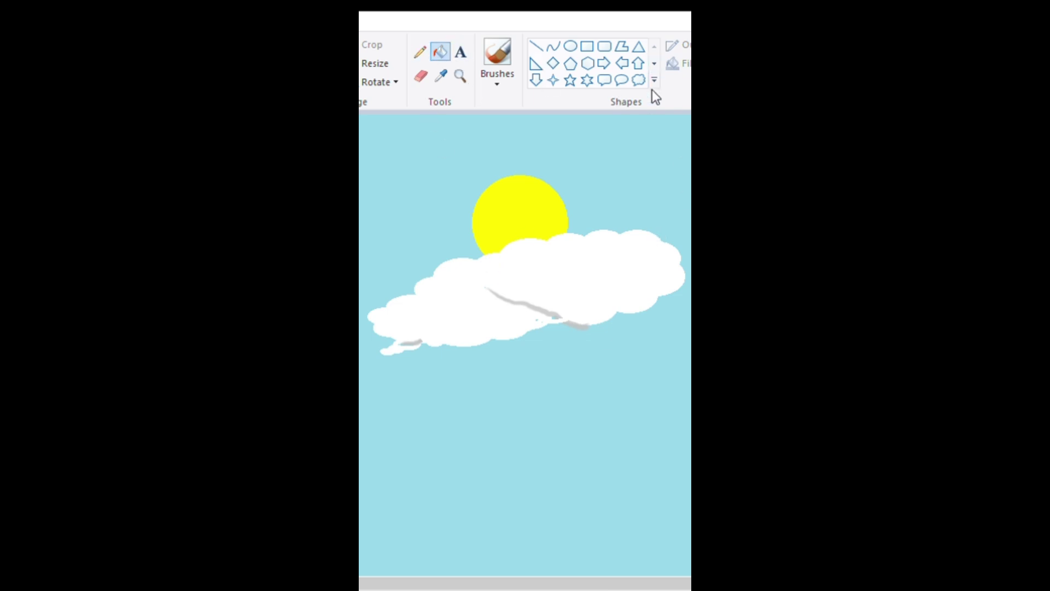
# - Draw a separate white cloud callout about 172 × 60 px below the cloud bank and fill it with white
pyautogui.click(639, 80)
pyautogui.moveTo(505, 363)
pyautogui.mouseDown()
pyautogui.moveTo(642, 401)
pyautogui.moveTo(669, 383)
pyautogui.mouseUp()
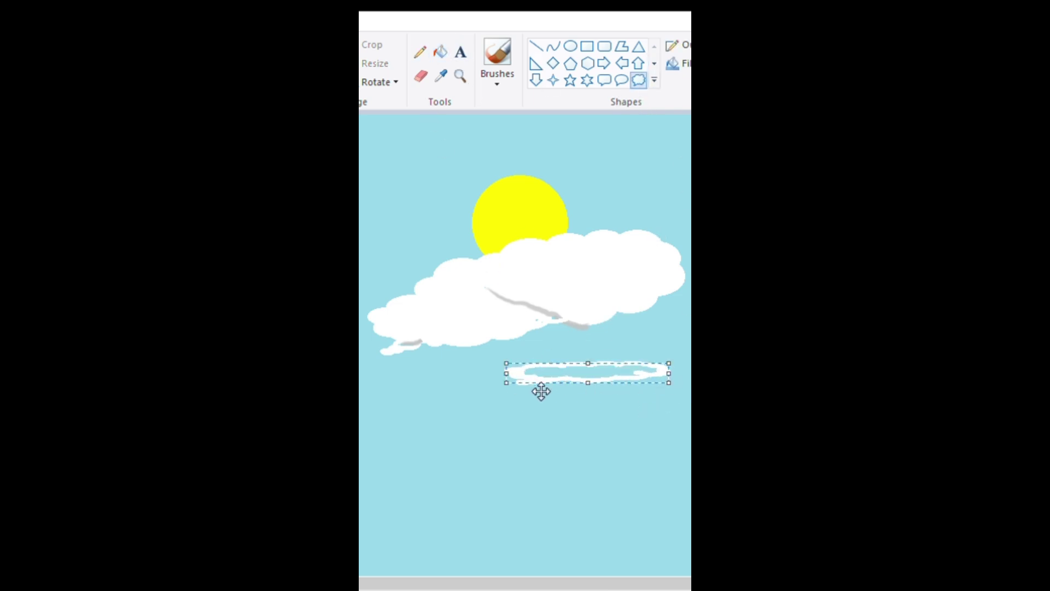
pyautogui.moveTo(506, 382); pyautogui.dragTo(492, 421)
pyautogui.moveTo(584, 398); pyautogui.dragTo(530, 373)
pyautogui.moveTo(525, 335); pyautogui.dragTo(555, 365)
pyautogui.click(440, 51)
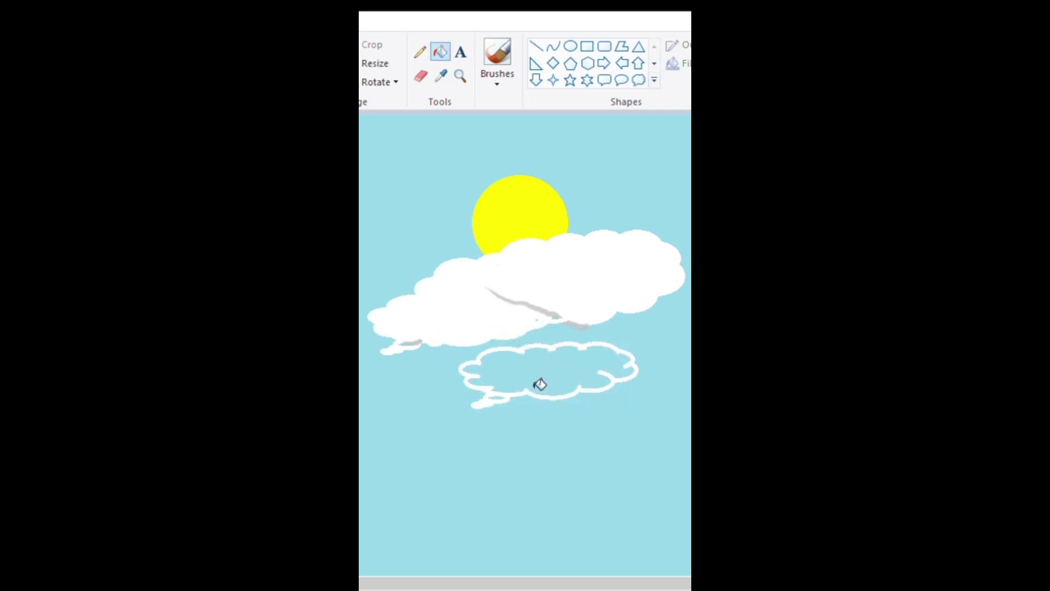
pyautogui.click(540, 384)
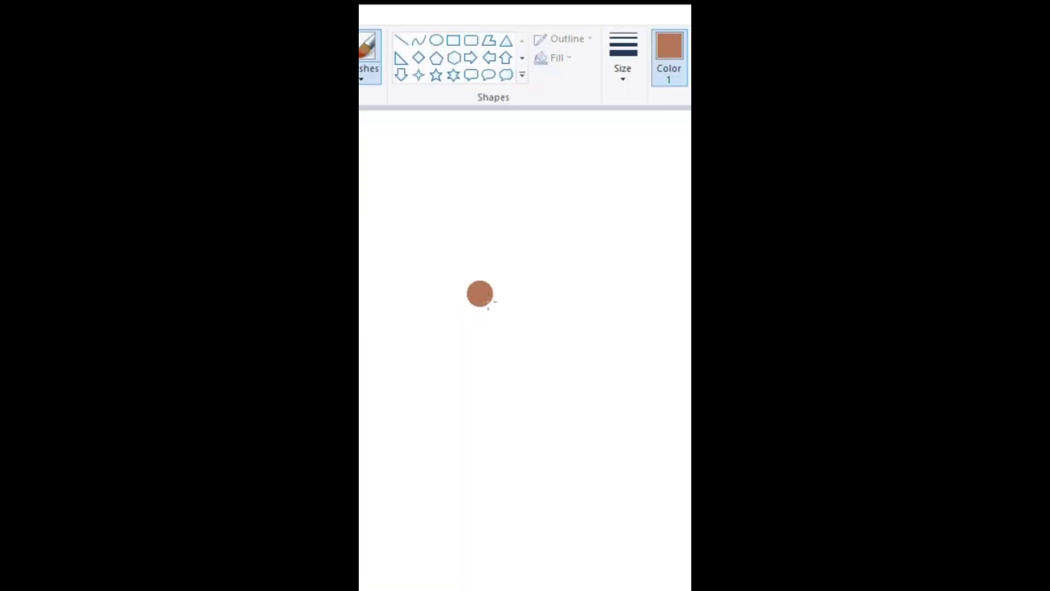
# - Paint a curved brown palm trunk about 260 px tall on the blank canvas with a thick brush
pyautogui.moveTo(532, 258)
pyautogui.mouseDown()
pyautogui.moveTo(494, 325)
pyautogui.moveTo(469, 406)
pyautogui.moveTo(465, 524)
pyautogui.mouseUp()
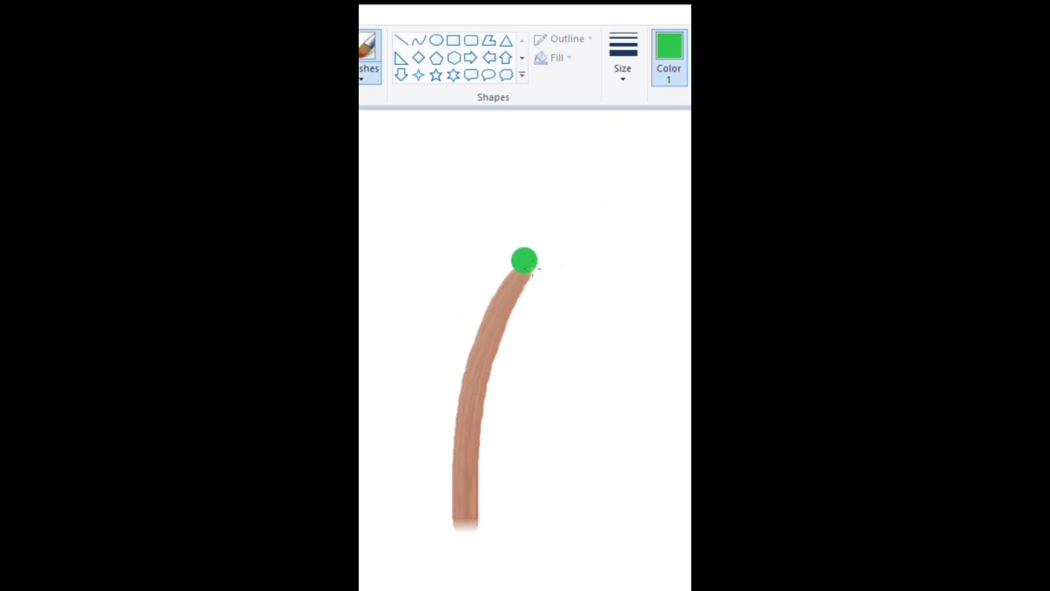
# - Paint thick green palm fronds radiating and drooping from the top of the trunk on all sides
pyautogui.moveTo(526, 258)
pyautogui.mouseDown()
pyautogui.moveTo(551, 300)
pyautogui.moveTo(555, 358)
pyautogui.mouseUp()
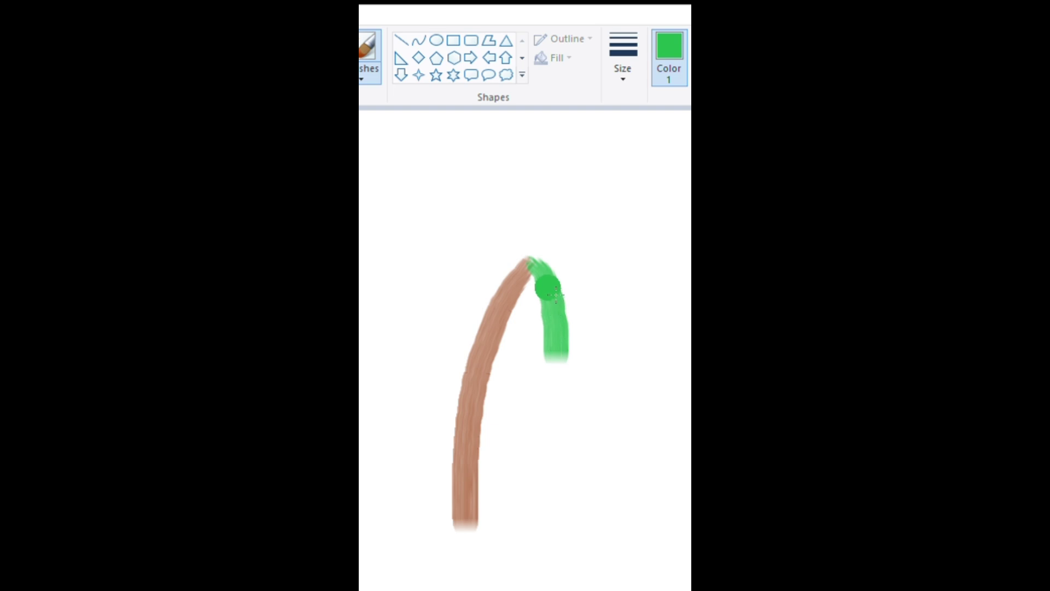
pyautogui.moveTo(544, 273)
pyautogui.mouseDown()
pyautogui.moveTo(494, 270)
pyautogui.moveTo(453, 305)
pyautogui.mouseUp()
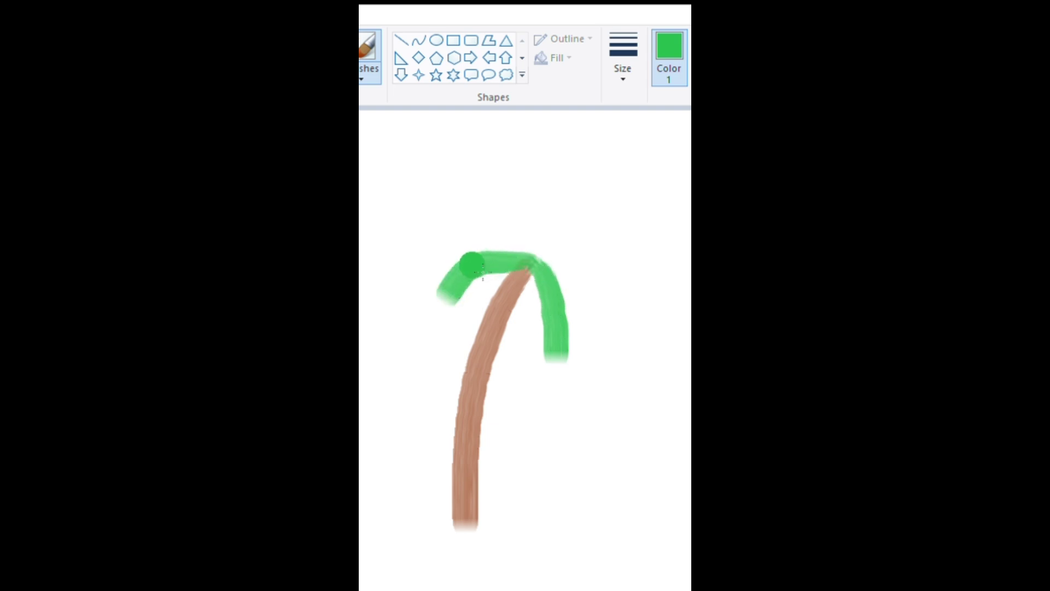
pyautogui.moveTo(512, 257)
pyautogui.mouseDown()
pyautogui.moveTo(560, 254)
pyautogui.moveTo(621, 270)
pyautogui.mouseUp()
pyautogui.moveTo(543, 268)
pyautogui.mouseDown()
pyautogui.moveTo(565, 277)
pyautogui.moveTo(599, 330)
pyautogui.moveTo(548, 269)
pyautogui.moveTo(492, 252)
pyautogui.moveTo(450, 253)
pyautogui.moveTo(513, 279)
pyautogui.moveTo(571, 225)
pyautogui.moveTo(537, 253)
pyautogui.moveTo(499, 232)
pyautogui.moveTo(545, 246)
pyautogui.moveTo(581, 239)
pyautogui.moveTo(531, 269)
pyautogui.moveTo(611, 280)
pyautogui.moveTo(600, 272)
pyautogui.moveTo(619, 283)
pyautogui.moveTo(635, 326)
pyautogui.mouseUp()
pyautogui.moveTo(598, 254)
pyautogui.mouseDown()
pyautogui.moveTo(628, 258)
pyautogui.moveTo(641, 294)
pyautogui.mouseUp()
pyautogui.moveTo(580, 284); pyautogui.dragTo(593, 338)
pyautogui.moveTo(485, 273)
pyautogui.mouseDown()
pyautogui.moveTo(492, 281)
pyautogui.moveTo(464, 309)
pyautogui.mouseUp()
pyautogui.moveTo(499, 229); pyautogui.dragTo(459, 221)
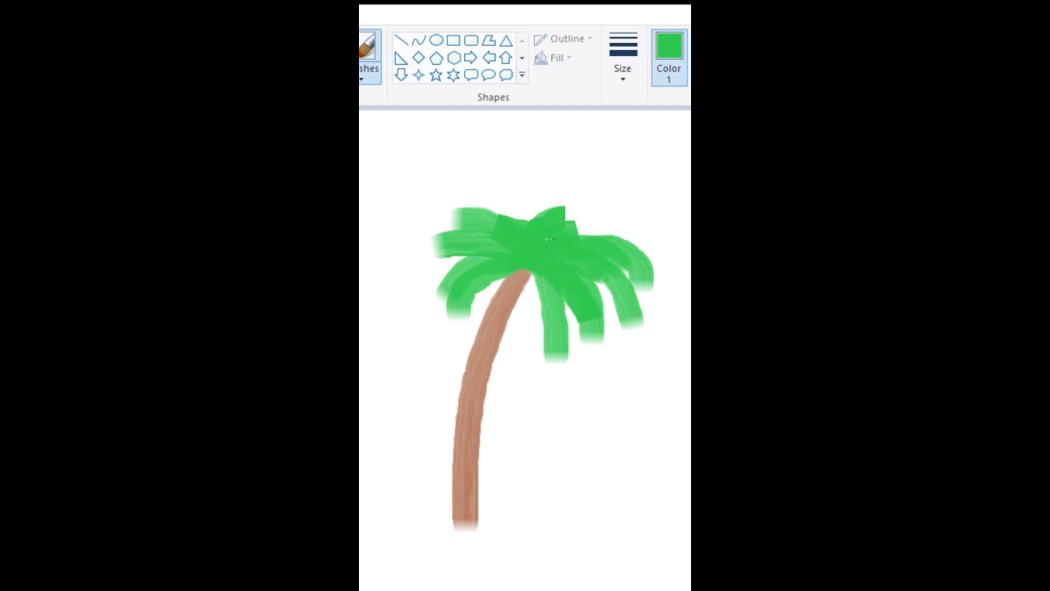
pyautogui.moveTo(538, 224); pyautogui.dragTo(503, 193)
pyautogui.moveTo(571, 230); pyautogui.dragTo(589, 203)
pyautogui.moveTo(644, 252); pyautogui.dragTo(645, 289)
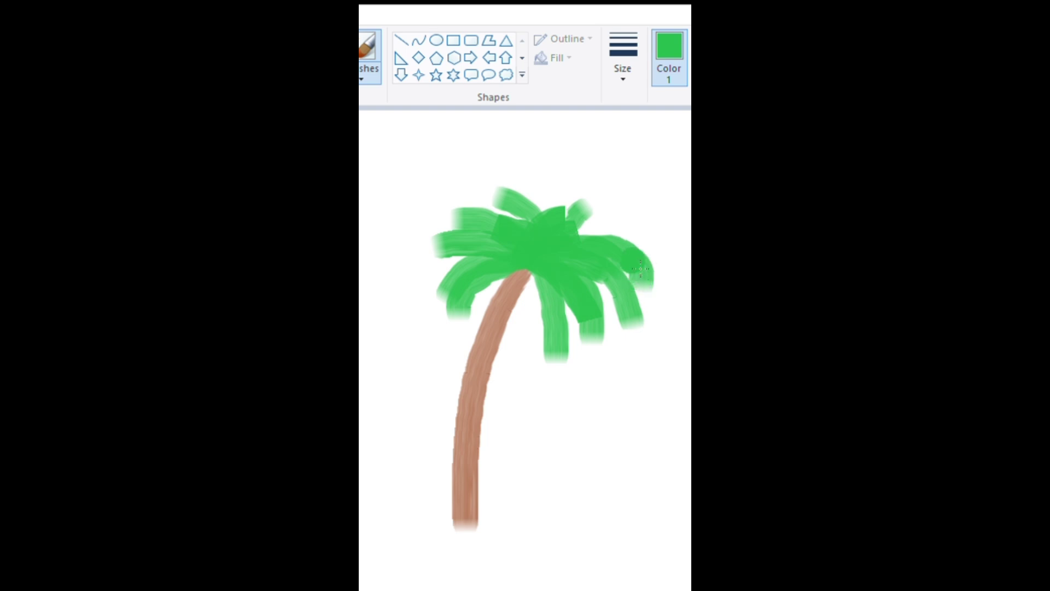
pyautogui.moveTo(525, 274); pyautogui.dragTo(536, 361)
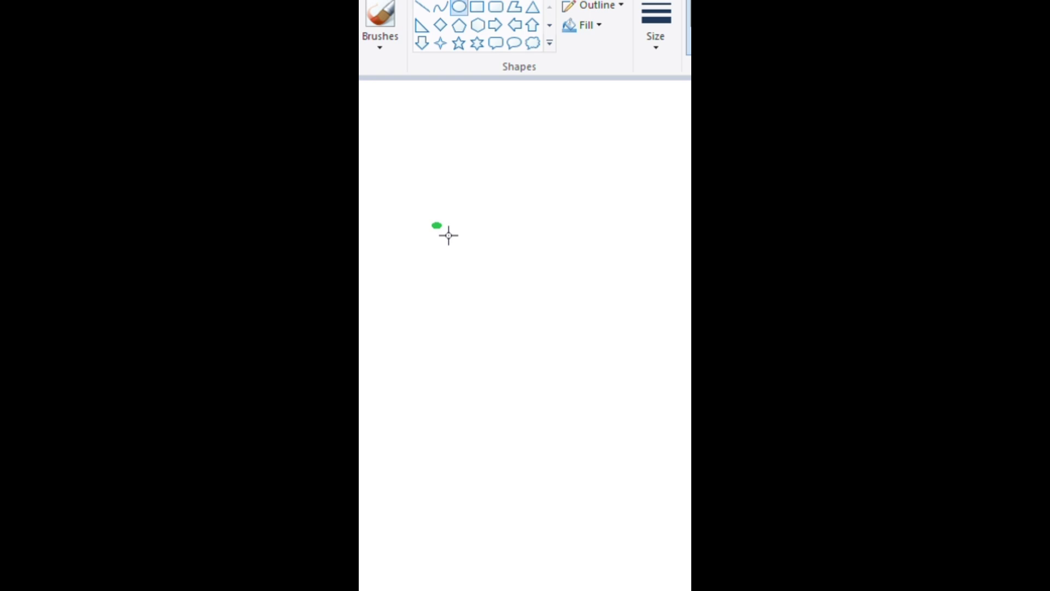
# - Draw a green-outlined circle about 186 × 184 px in the middle of the blank canvas
pyautogui.moveTo(448, 235); pyautogui.dragTo(636, 422)
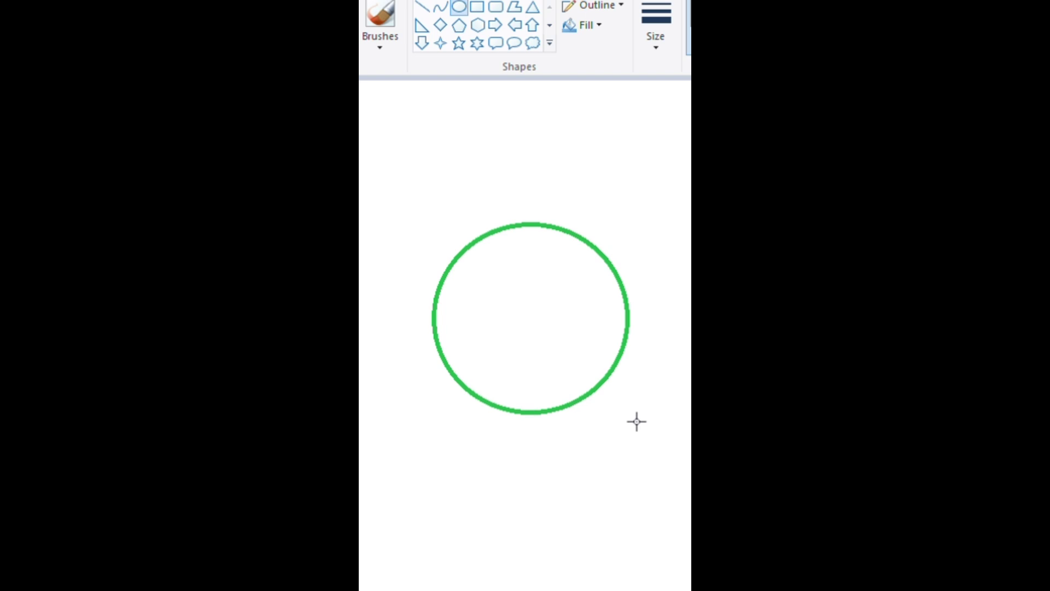
pyautogui.moveTo(636, 421); pyautogui.dragTo(627, 415)
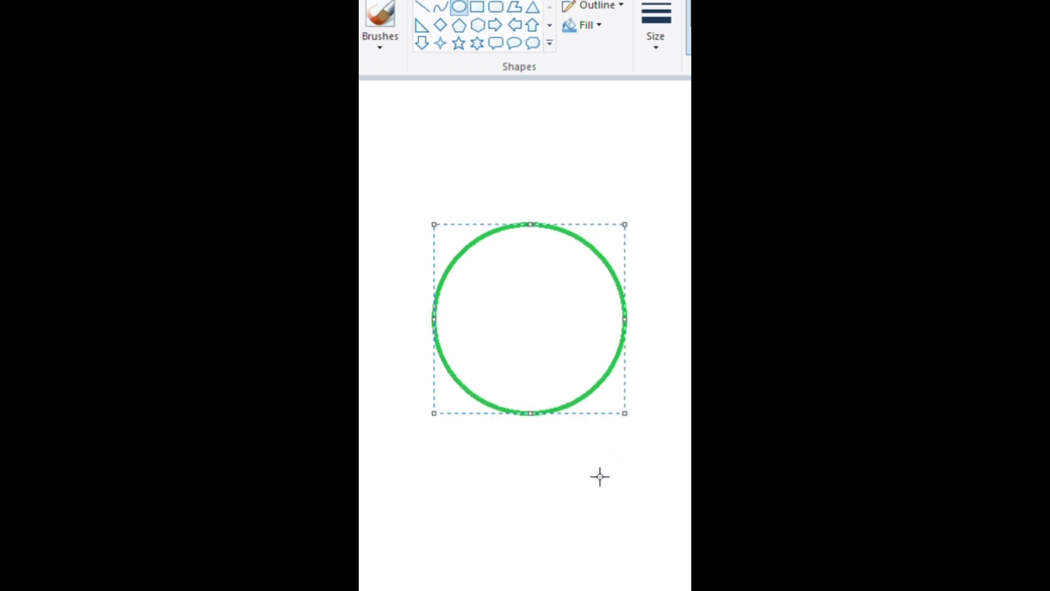